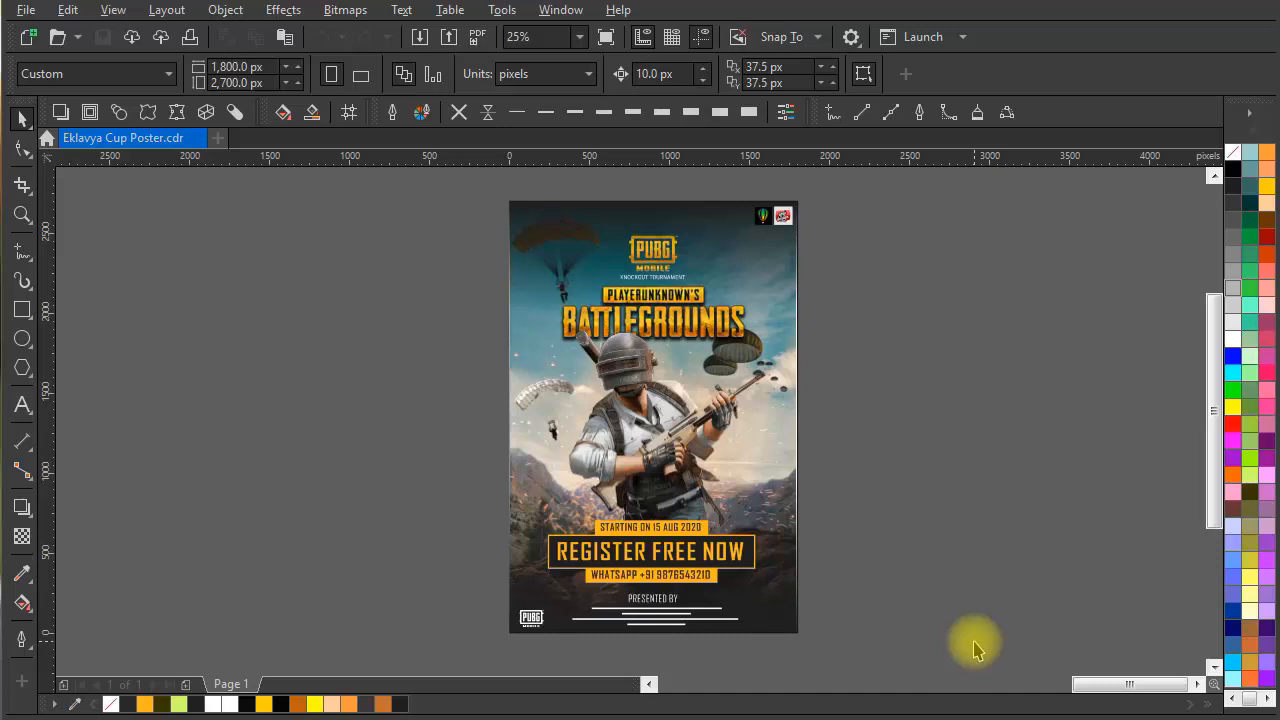
pyautogui.moveTo(858, 356); pyautogui.dragTo(862, 363)
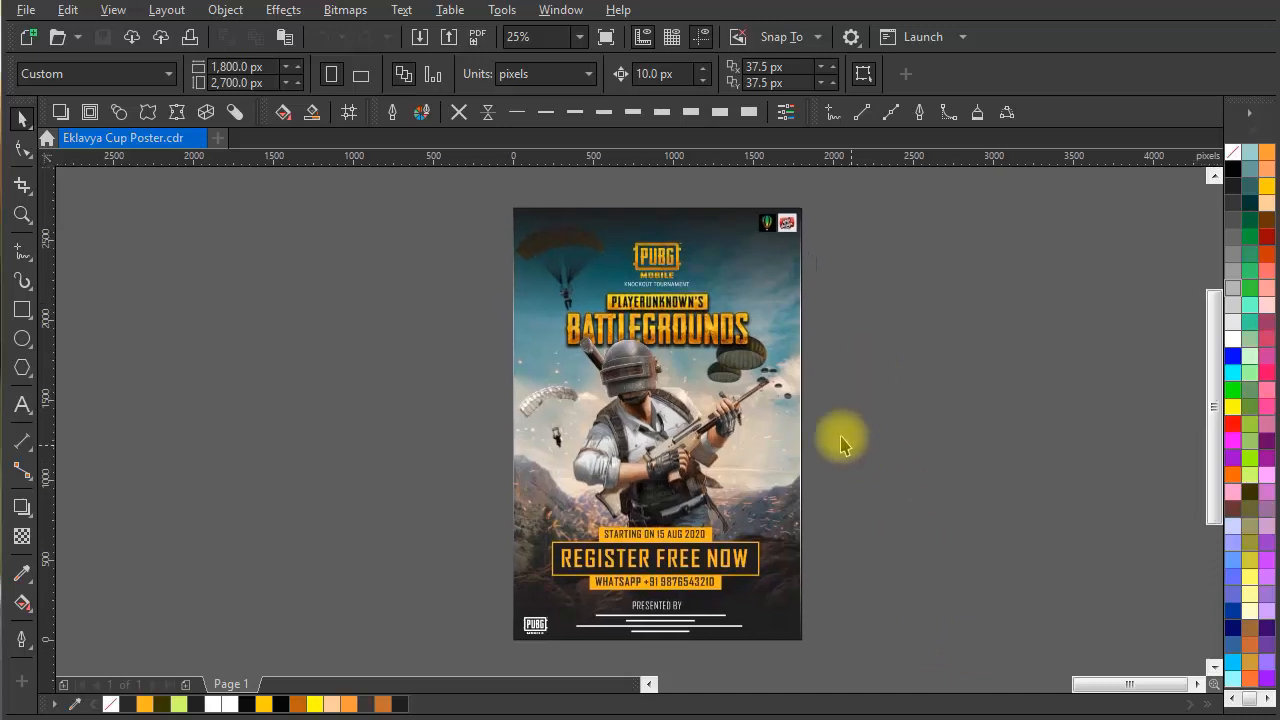
pyautogui.click(674, 283)
pyautogui.moveTo(758, 329); pyautogui.dragTo(758, 329)
pyautogui.moveTo(713, 322); pyautogui.dragTo(663, 330)
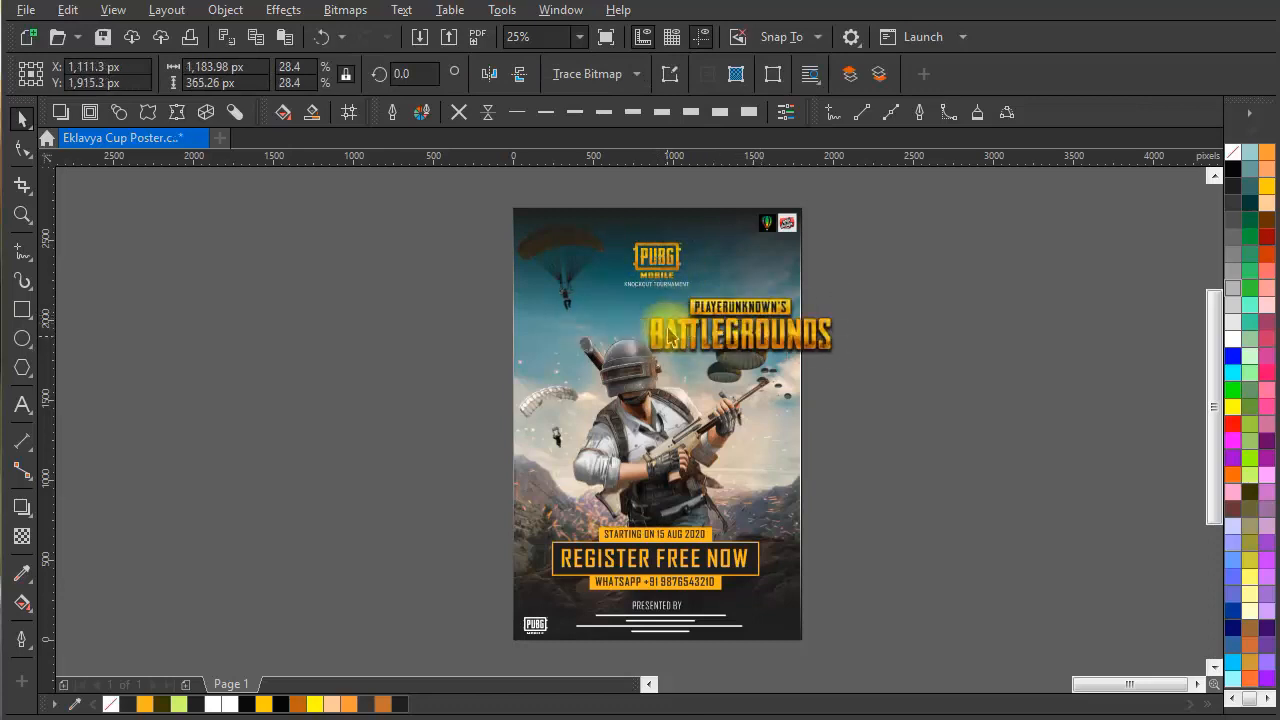
pyautogui.hotkey('ctrl', 'z')
pyautogui.hotkey('ctrl', 'z')
pyautogui.click(648, 424)
pyautogui.moveTo(648, 424); pyautogui.dragTo(556, 424)
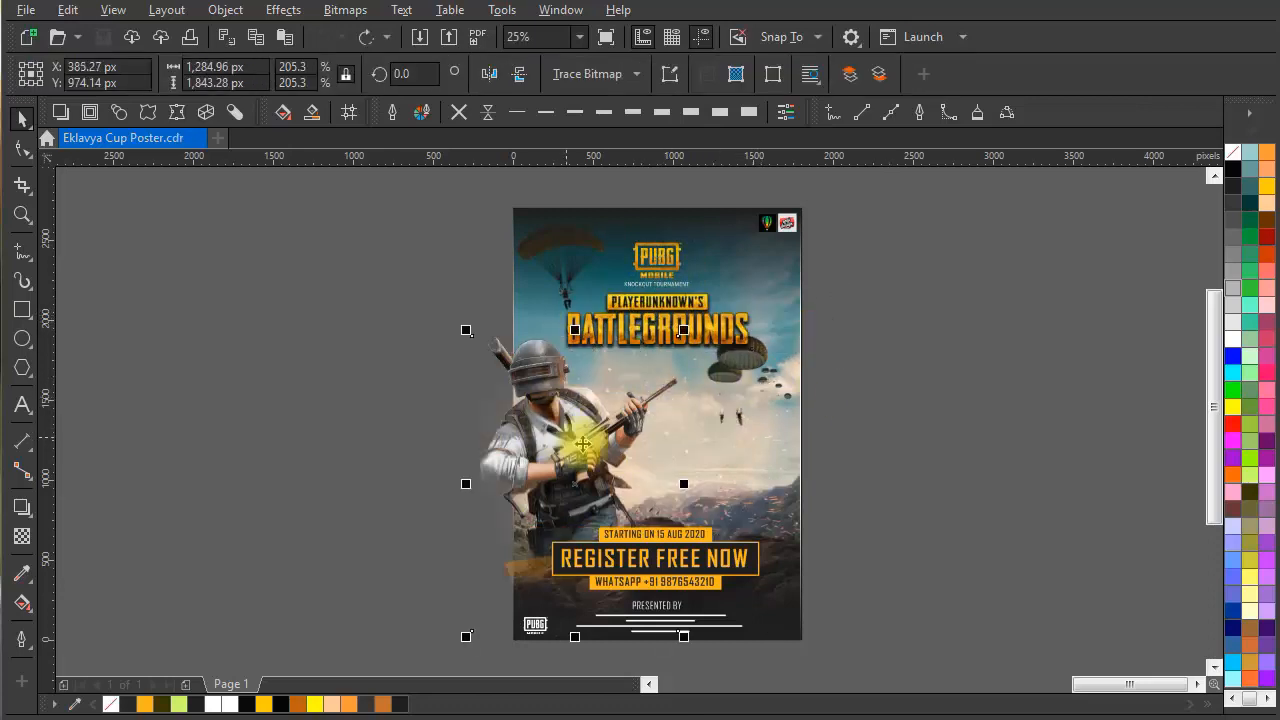
pyautogui.hotkey('ctrl', 'z')
pyautogui.click(851, 457)
pyautogui.click(663, 566)
pyautogui.click(847, 472)
# Move the entire finished poster off the page onto the empty pasteboard to its left
pyautogui.moveTo(834, 203); pyautogui.dragTo(401, 672)
pyautogui.moveTo(775, 463); pyautogui.dragTo(267, 462)
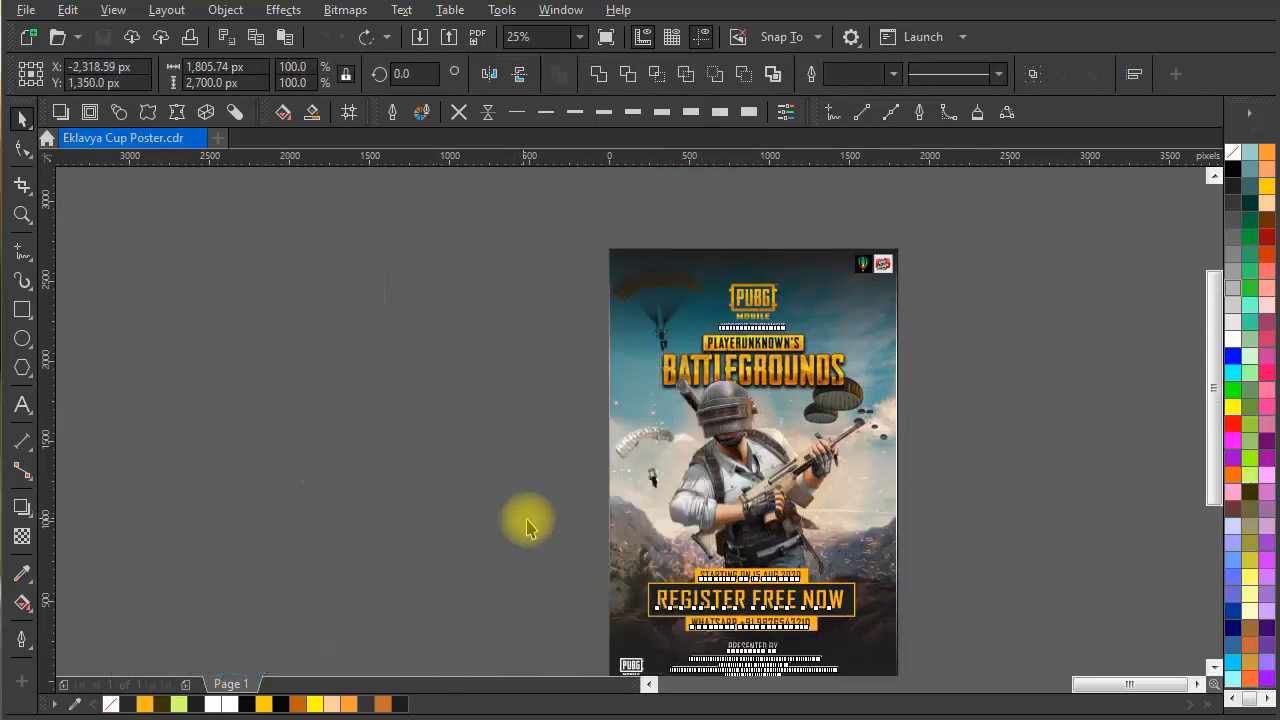
pyautogui.scroll(-1, 546, 480)
pyautogui.click(505, 452)
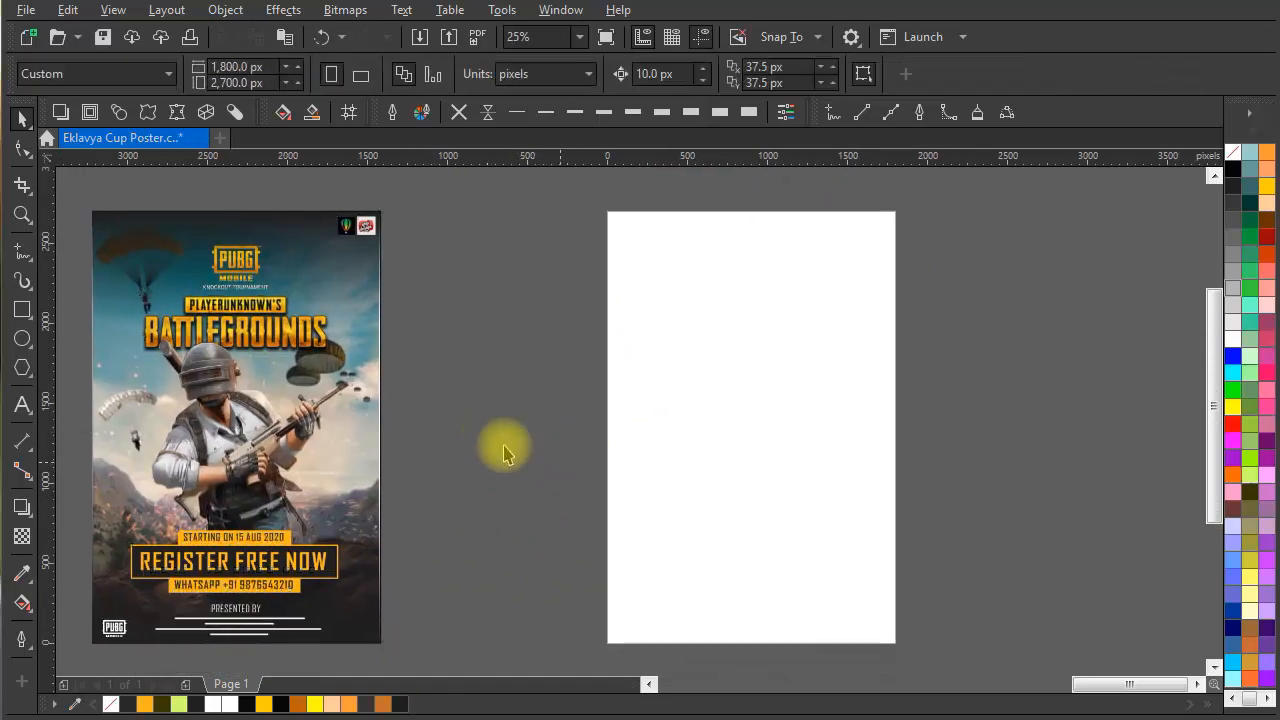
# Add a page-sized rectangle of 1,800 by 2,700 px and fill it with black
pyautogui.doubleClick(20, 309)
pyautogui.click(1232, 166)
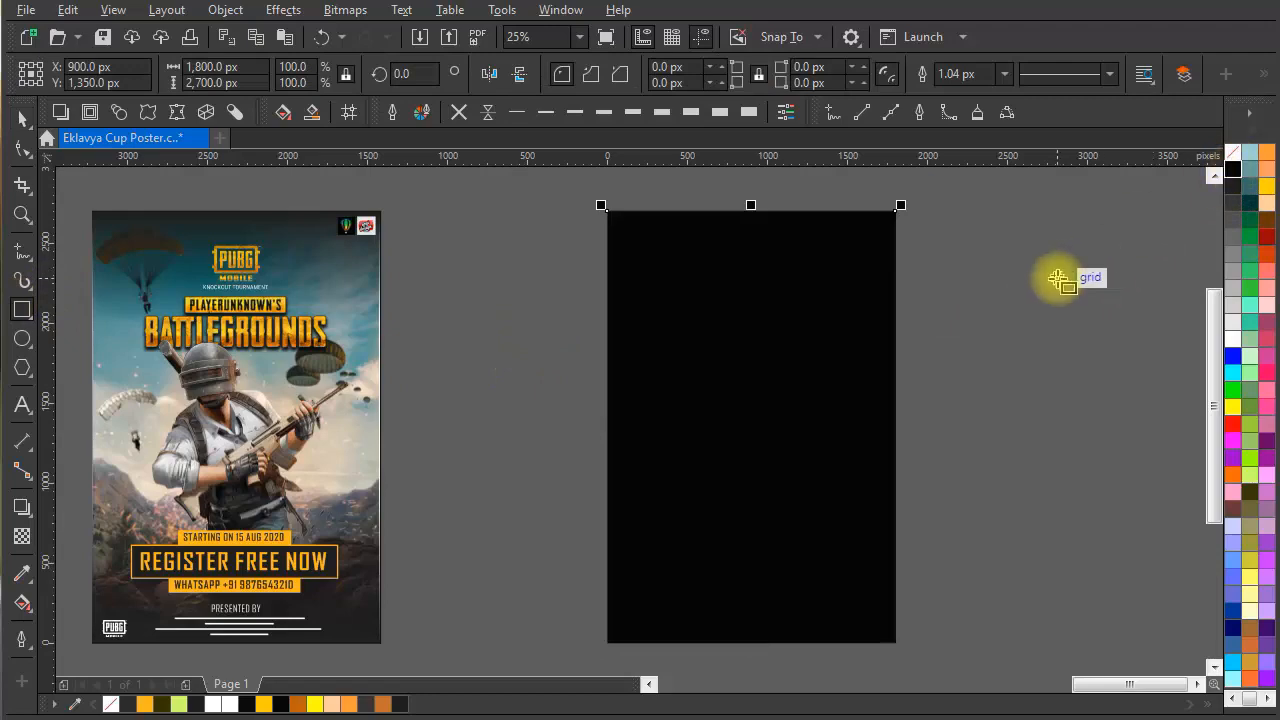
pyautogui.click(1010, 403)
pyautogui.click(22, 119)
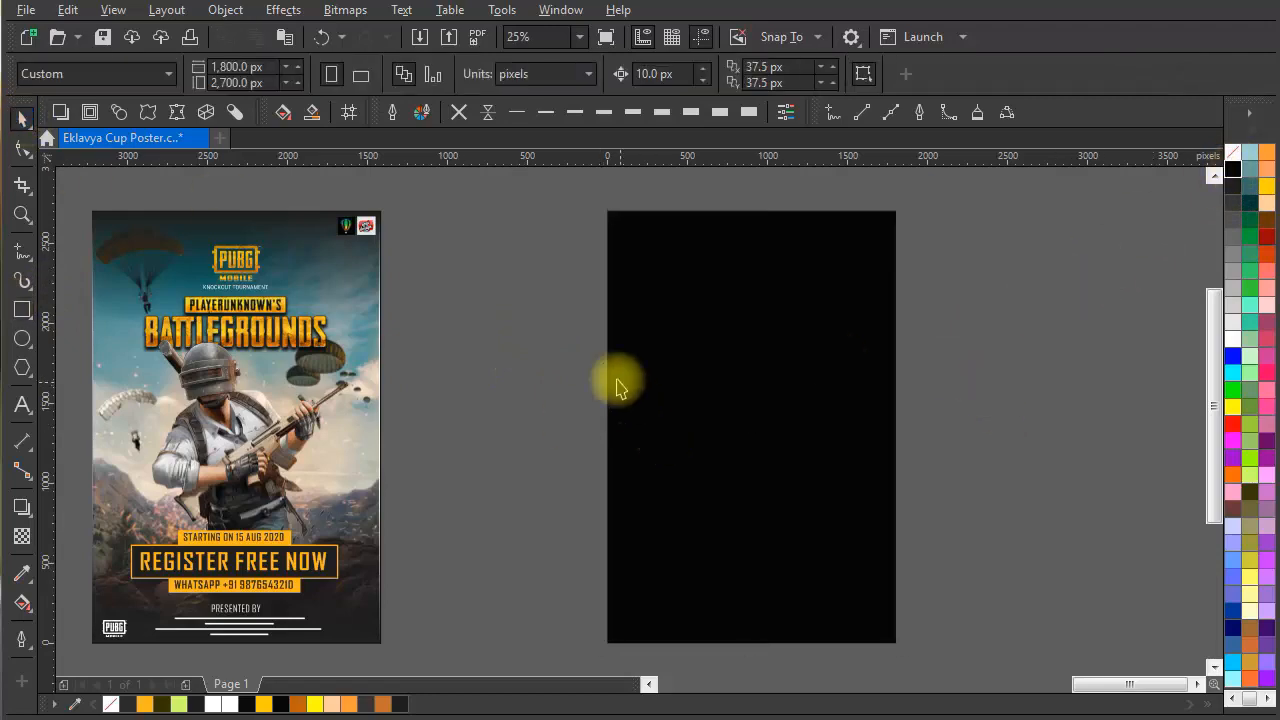
# Import the PUBG background, PUBG-Character-PNG-Transparent-Picture, home-pubg-skins-21, gold texture wallpaper and PUBG-PNG-Pic images together from the resources folder
pyautogui.click(26, 10)
pyautogui.click(30, 330)
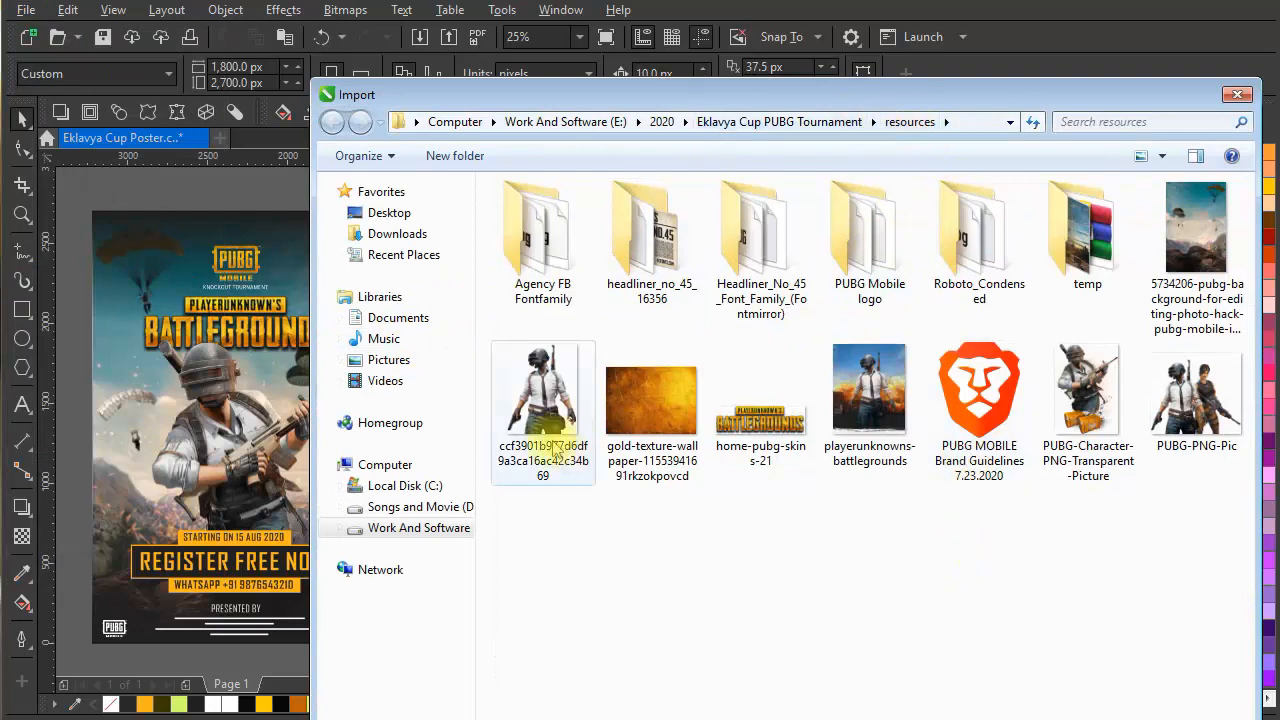
pyautogui.click(1090, 400)
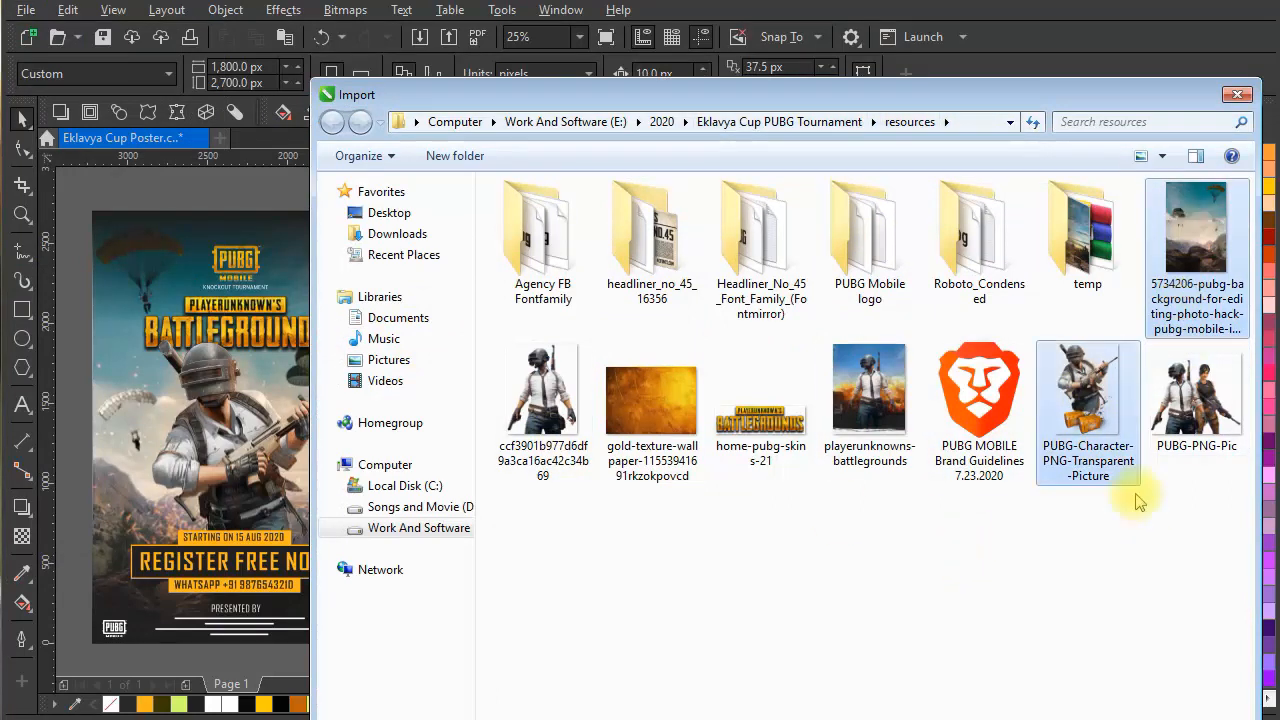
pyautogui.keyDown('ctrl'); pyautogui.click(752, 440); pyautogui.keyUp('ctrl')
pyautogui.keyDown('ctrl'); pyautogui.click(645, 432); pyautogui.keyUp('ctrl')
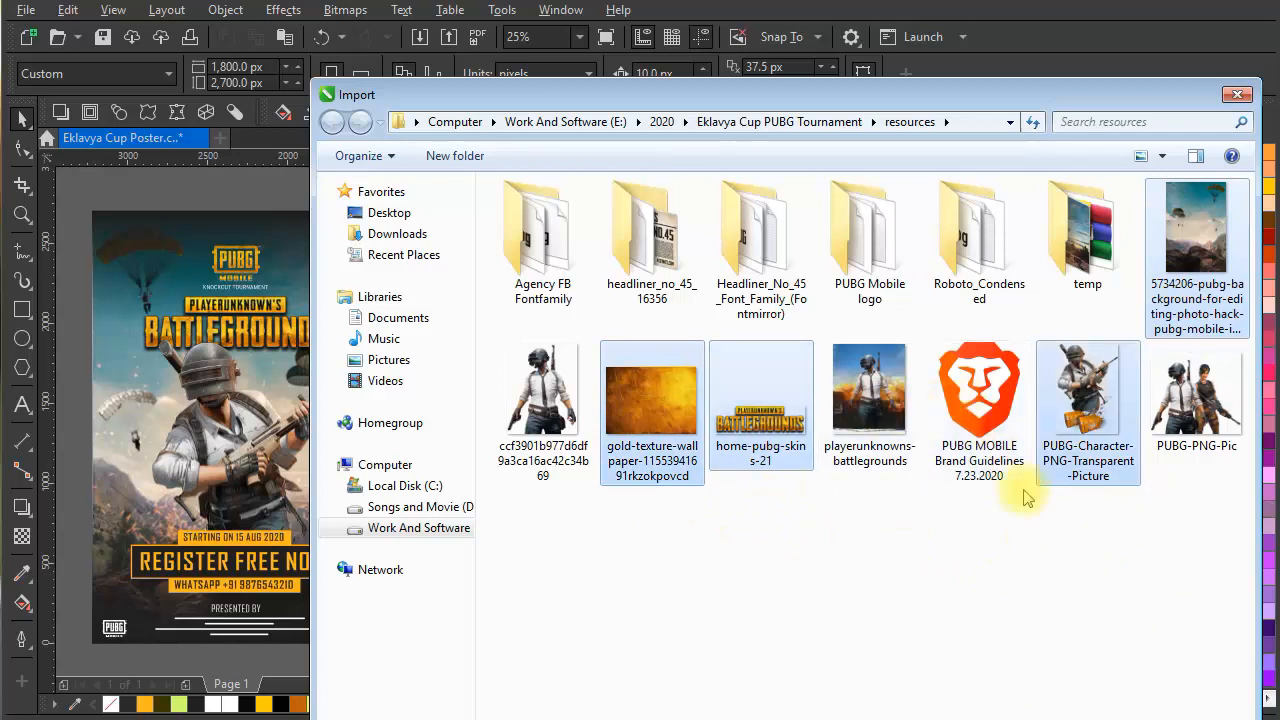
pyautogui.moveTo(843, 719); pyautogui.dragTo(843, 660)
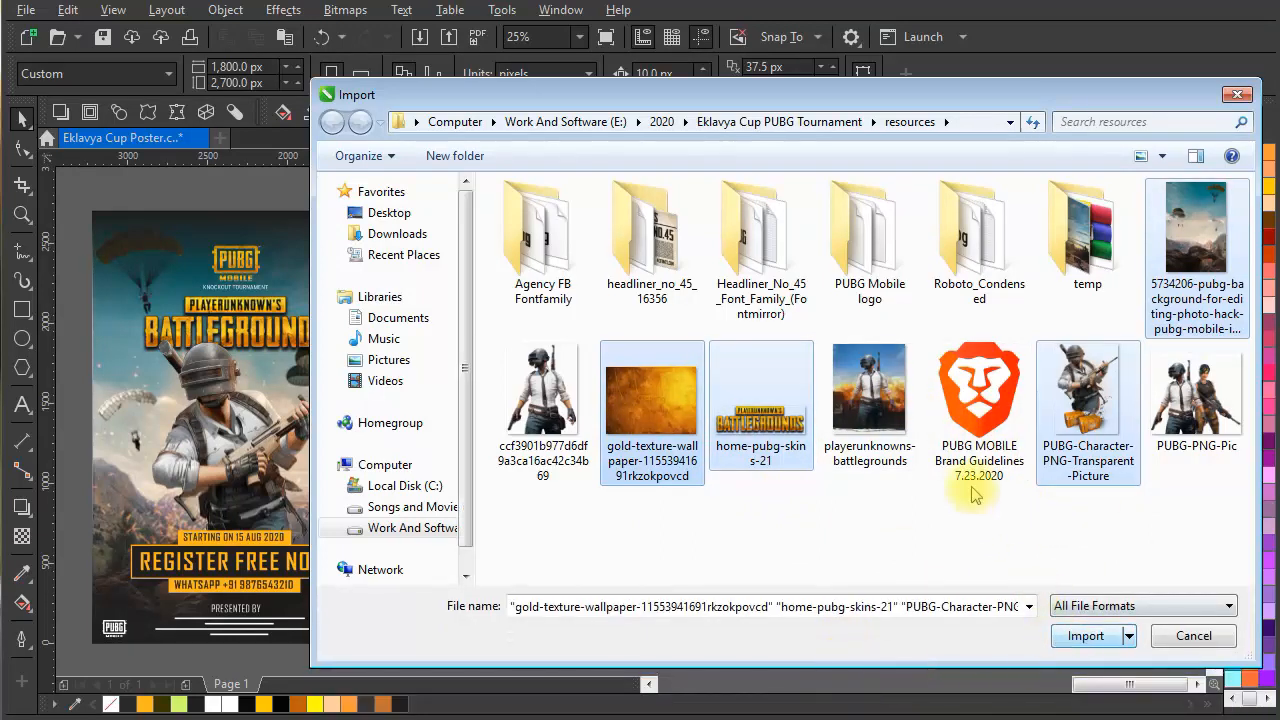
pyautogui.keyDown('ctrl'); pyautogui.click(1196, 395); pyautogui.keyUp('ctrl')
pyautogui.click(1086, 636)
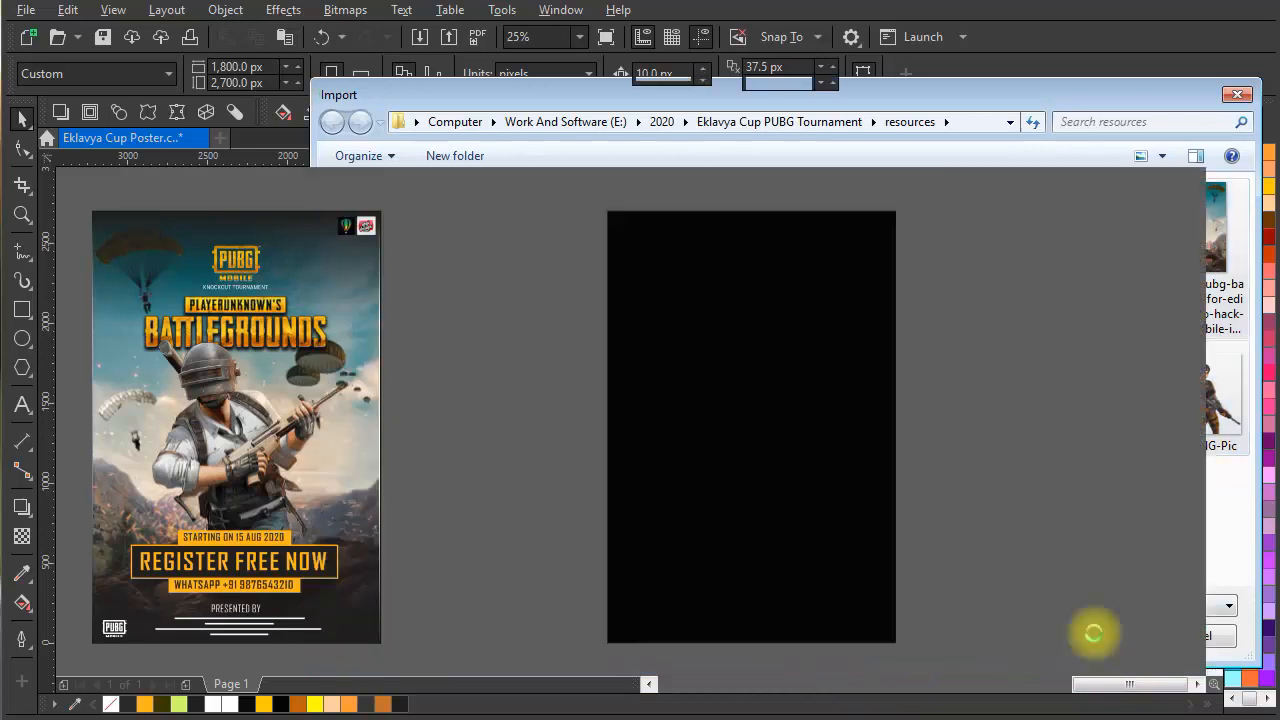
# Place the five imported images at their original sizes on the pasteboard to the right of the page
pyautogui.moveTo(966, 437); pyautogui.dragTo(760, 426)
pyautogui.scroll(-1, 700, 450)
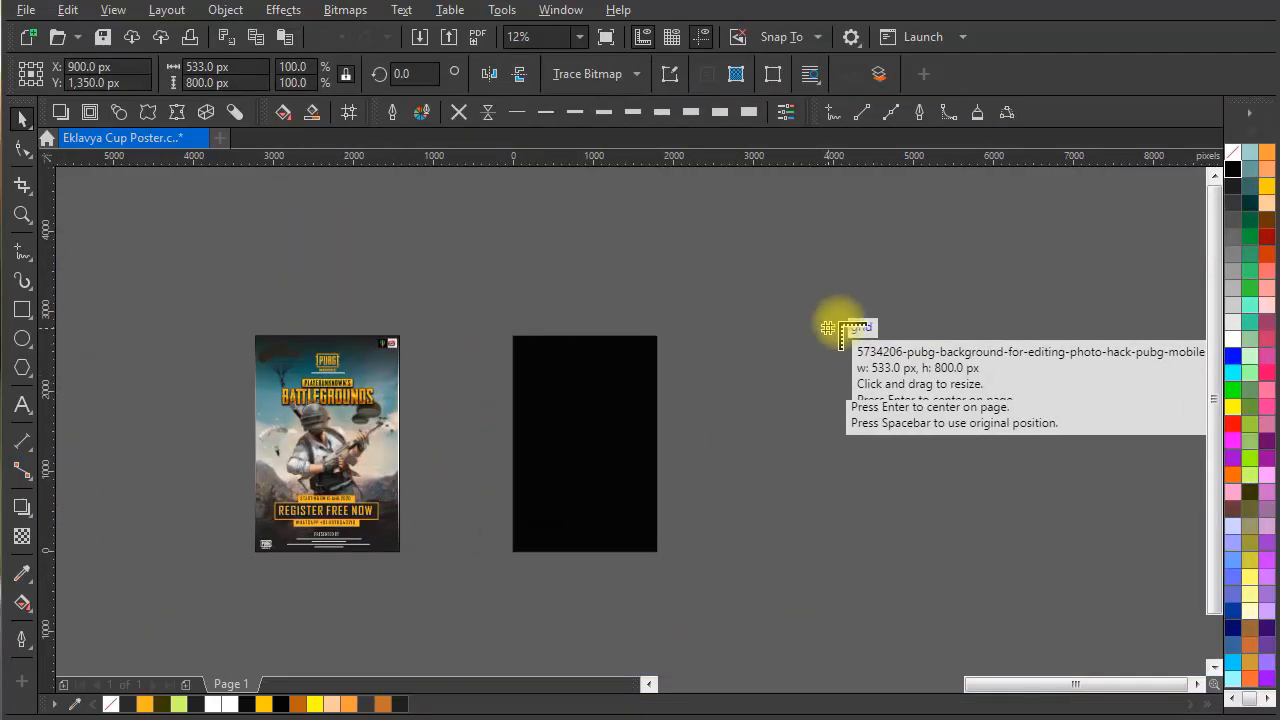
pyautogui.click(840, 324)
pyautogui.click(932, 334)
pyautogui.click(914, 430)
pyautogui.click(986, 392)
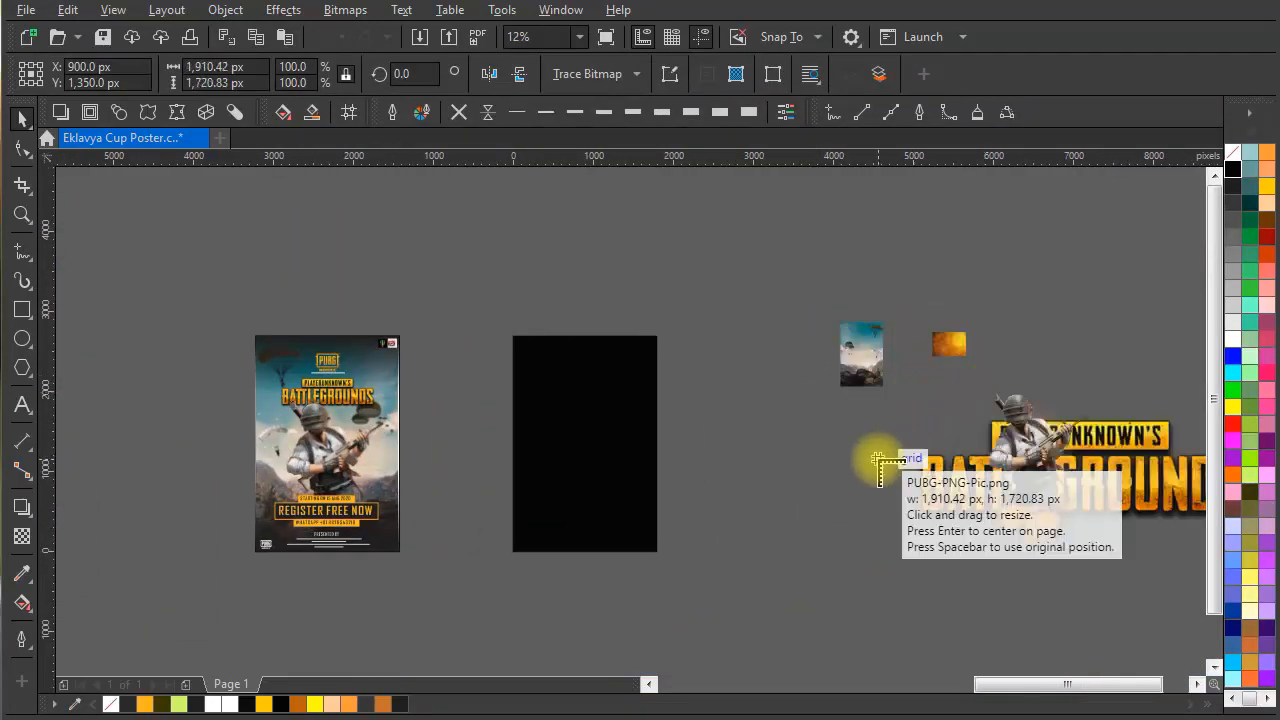
pyautogui.click(823, 453)
# Move the rifle-carrying character cutout off the Battlegrounds title to the empty area below and right of the page
pyautogui.click(1034, 360)
pyautogui.moveTo(1016, 457); pyautogui.dragTo(780, 443)
pyautogui.moveTo(926, 540); pyautogui.dragTo(989, 443)
pyautogui.moveTo(863, 350); pyautogui.dragTo(786, 540)
pyautogui.click(921, 258)
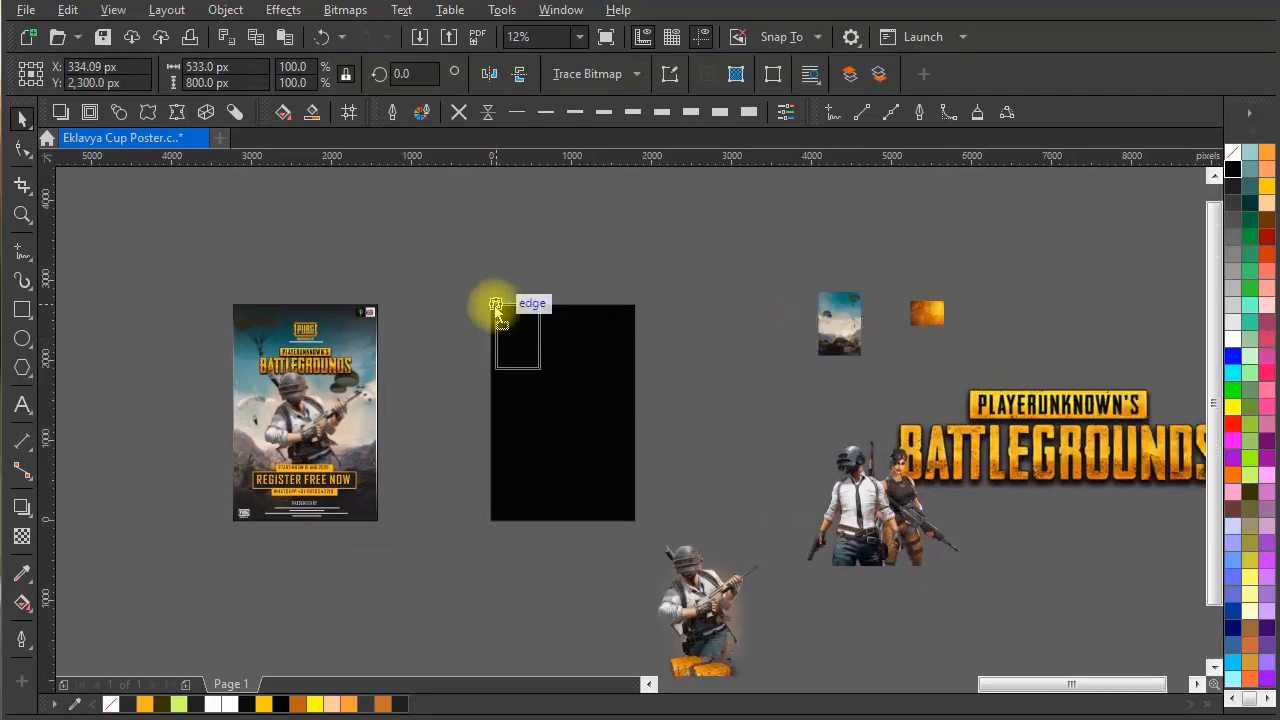
# Snap the sky background image to the page's upper-left corner and scale it to 337.5% to cover the page
pyautogui.moveTo(495, 311); pyautogui.dragTo(490, 305)
pyautogui.moveTo(545, 382); pyautogui.dragTo(636, 524)
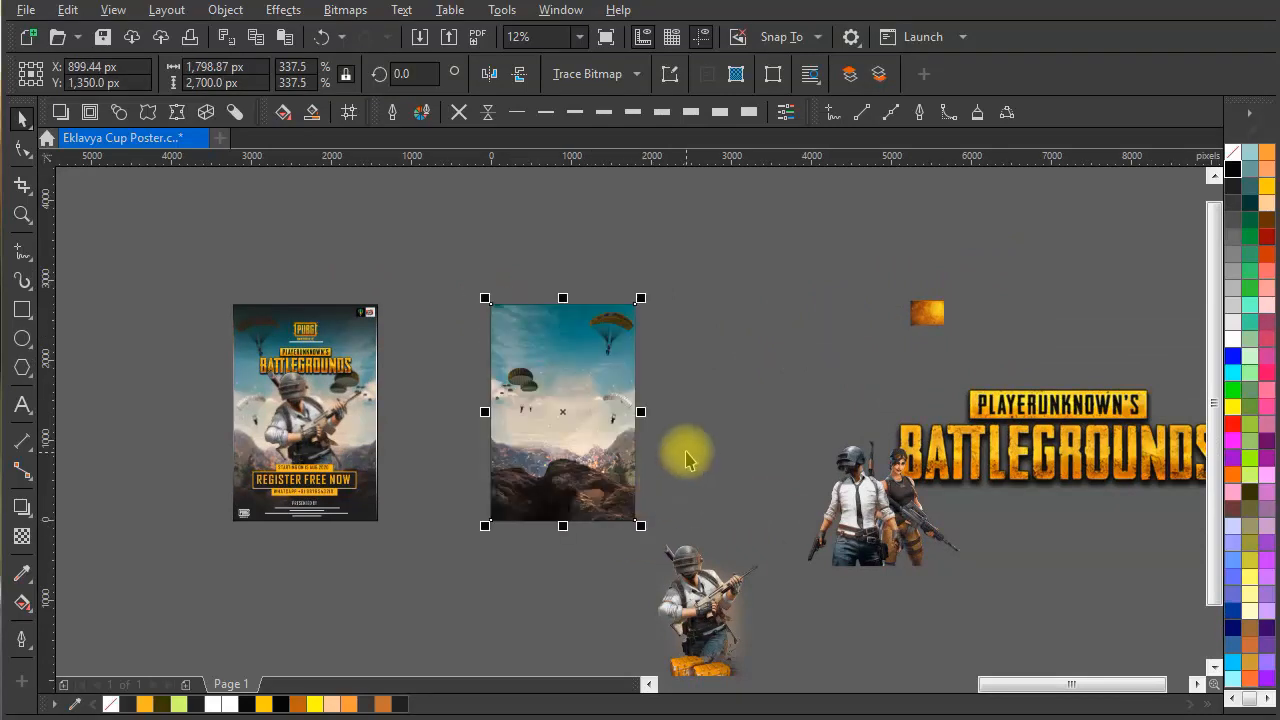
pyautogui.moveTo(687, 456); pyautogui.dragTo(699, 430)
# Apply a vertical 90° linear transparency to the background image, with 100% transparency at both the upper and lower ends
pyautogui.moveTo(488, 258); pyautogui.dragTo(652, 480)
pyautogui.scroll(2, 594, 363)
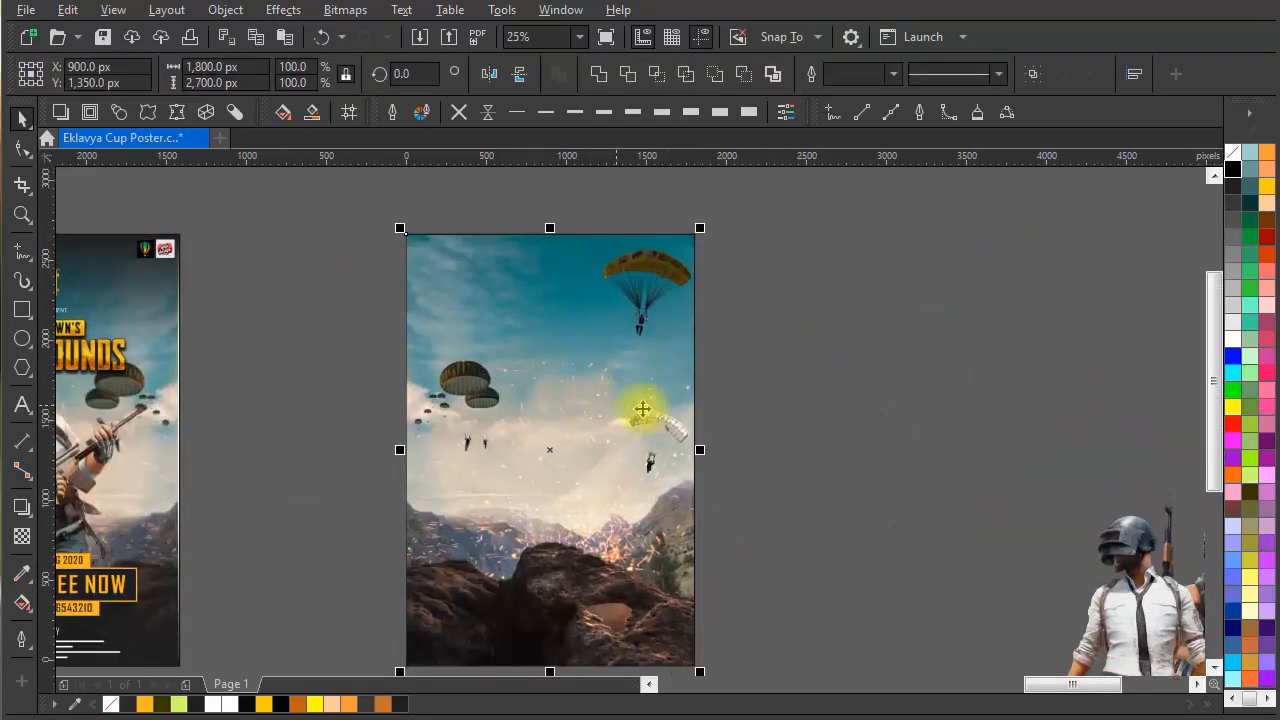
pyautogui.click(23, 535)
pyautogui.scroll(-1, 543, 529)
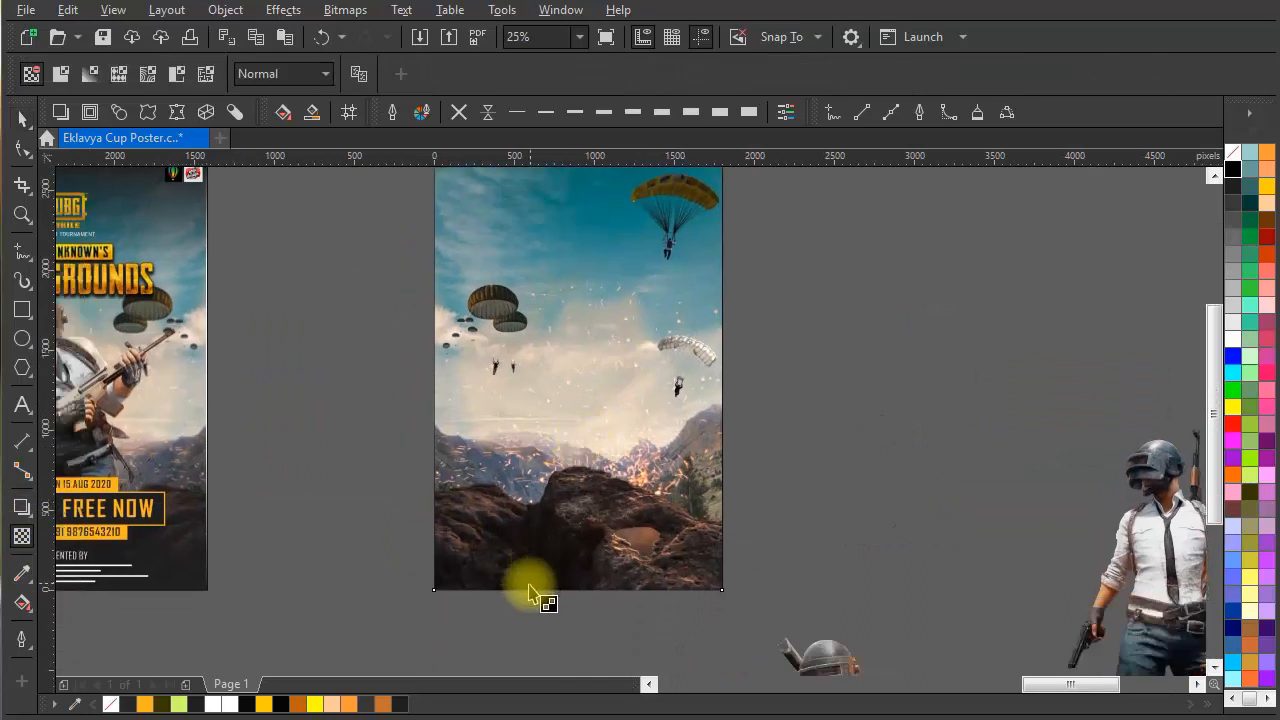
pyautogui.moveTo(440, 627); pyautogui.dragTo(440, 197)
pyautogui.click(438, 628)
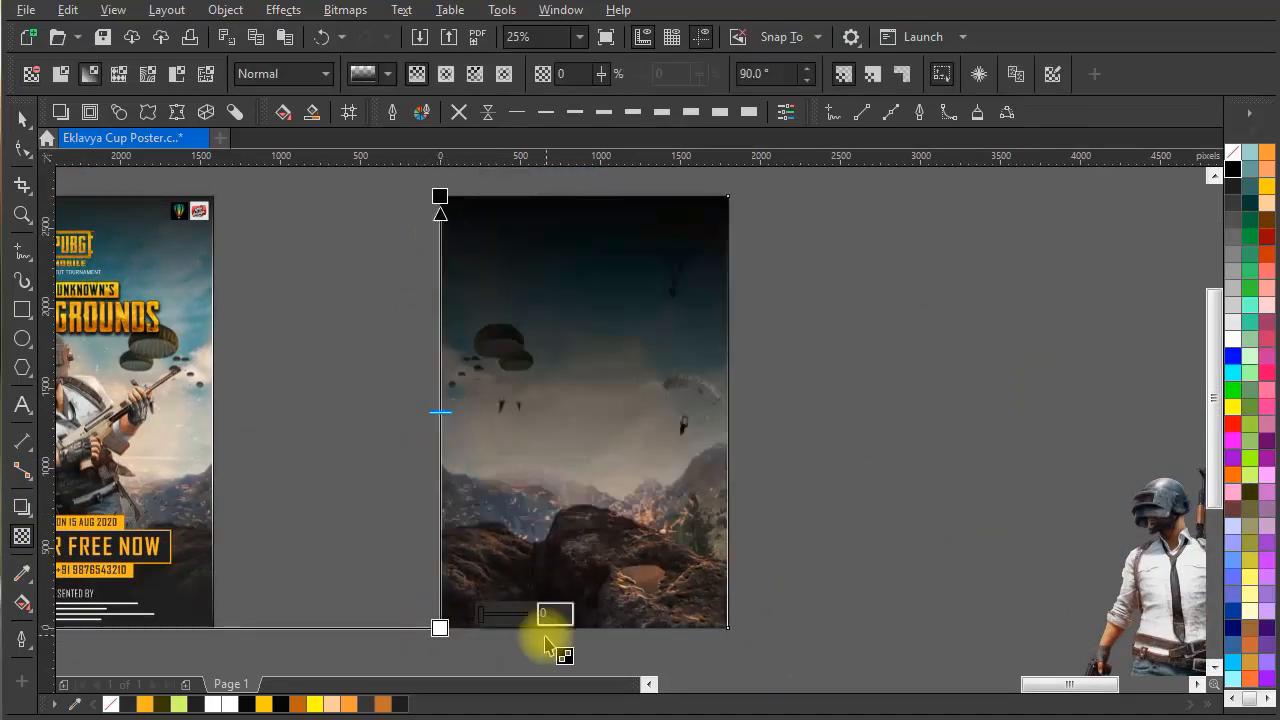
pyautogui.moveTo(525, 620); pyautogui.dragTo(535, 618)
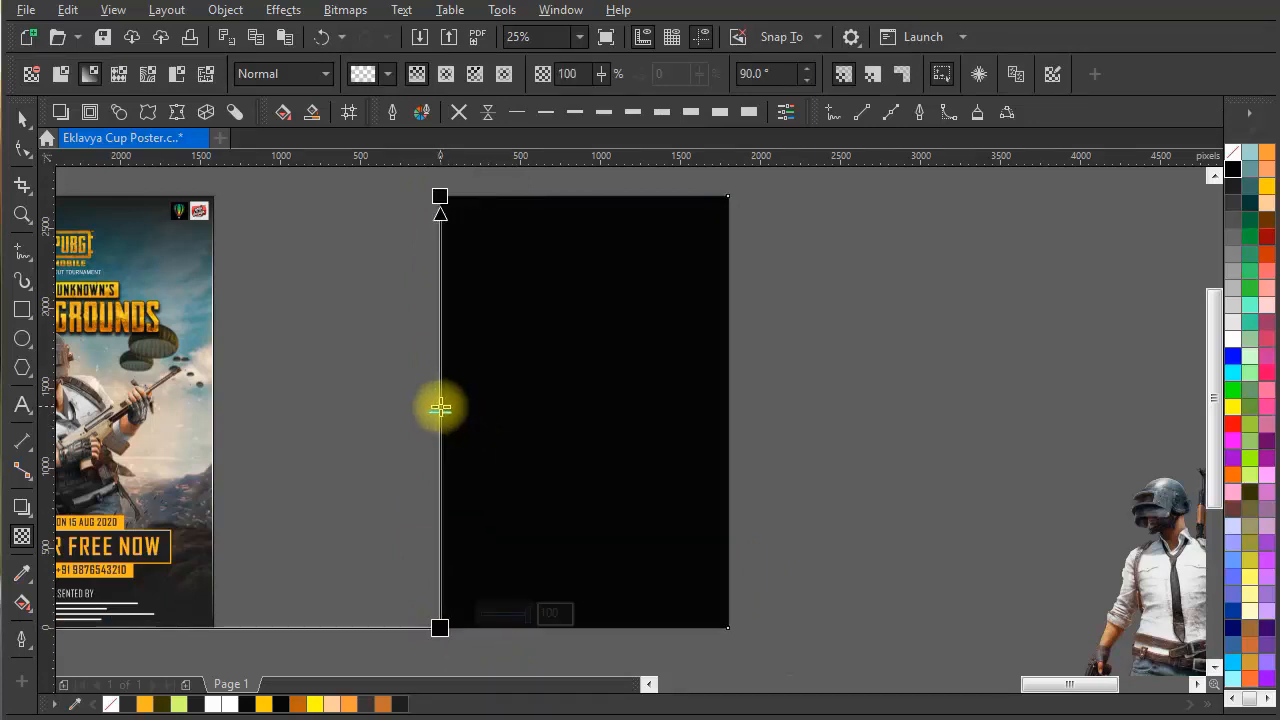
# Add two 0% transparency stops to the background's gradient, one at position 77 near the sky and one near the rocks
pyautogui.click(871, 358)
pyautogui.doubleClick(441, 297)
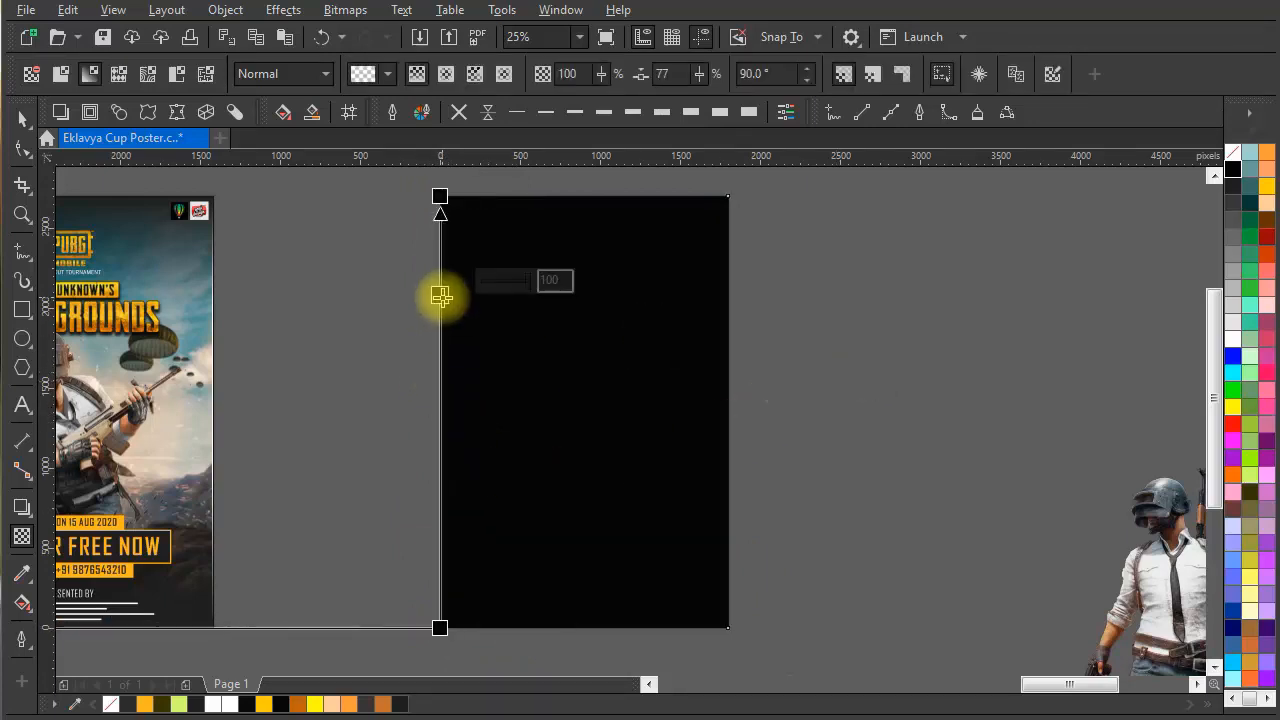
pyautogui.moveTo(529, 281); pyautogui.dragTo(461, 285)
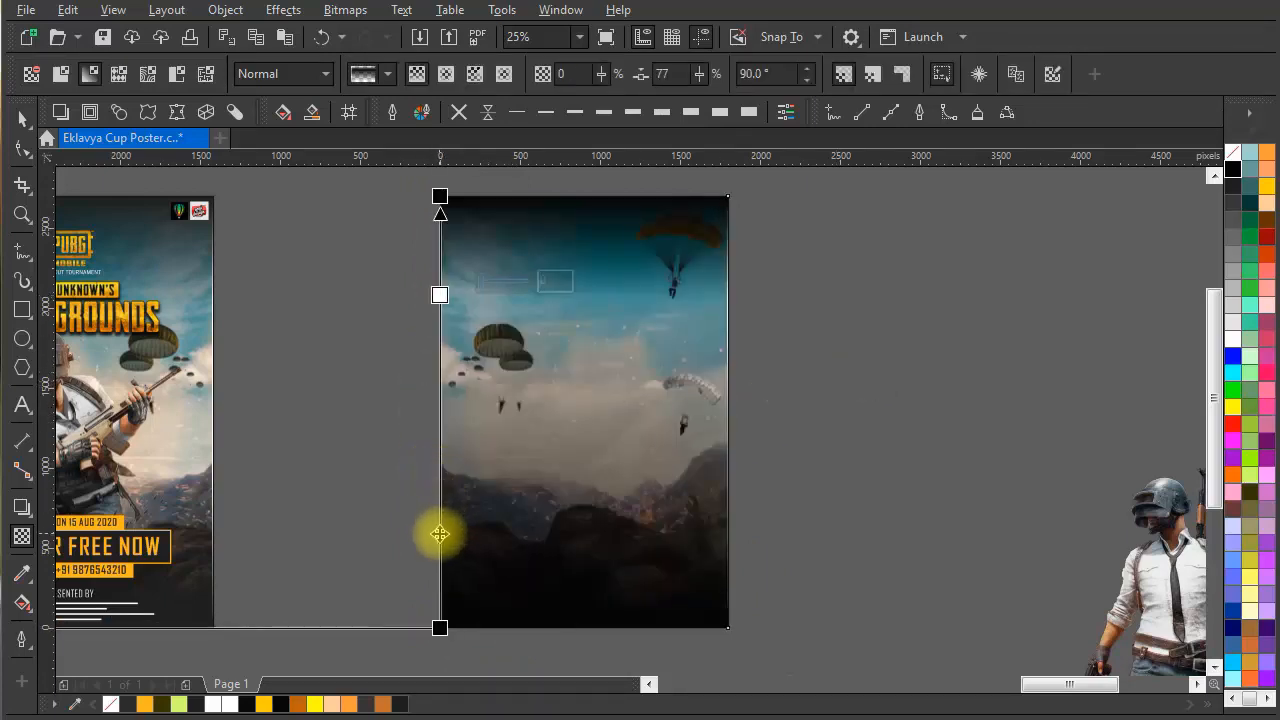
pyautogui.doubleClick(440, 535)
pyautogui.moveTo(476, 524); pyautogui.dragTo(471, 556)
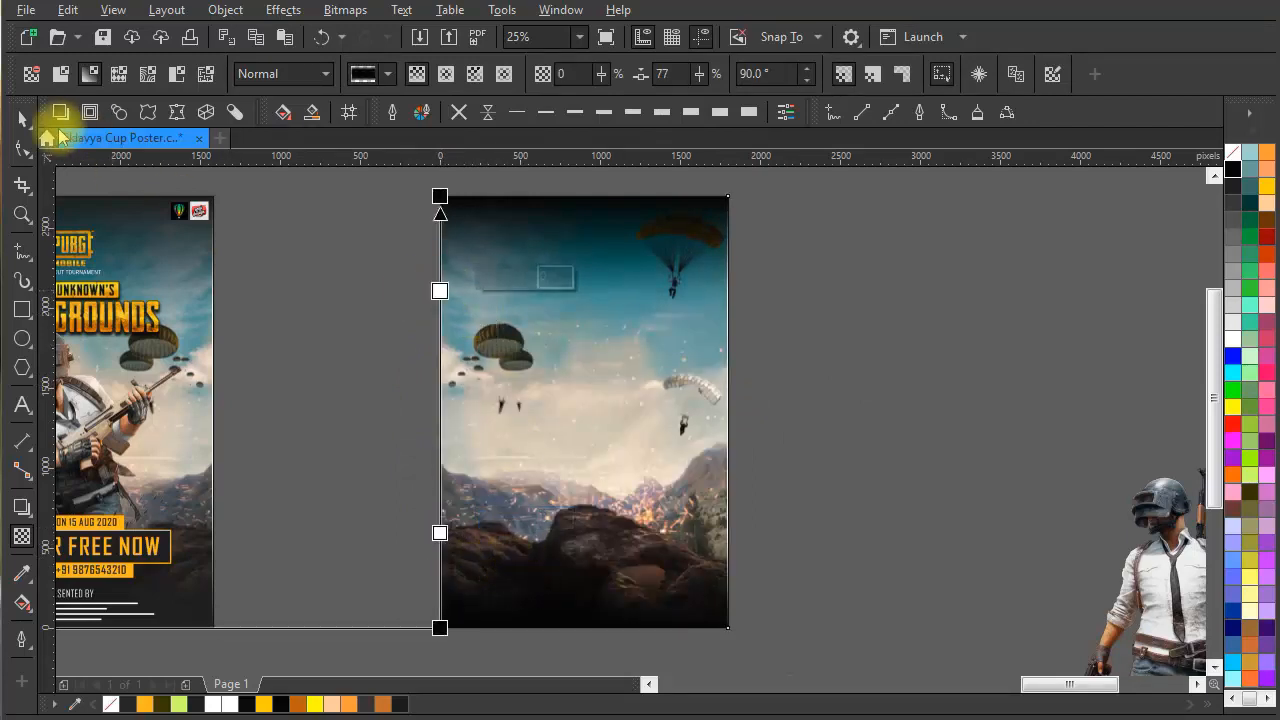
pyautogui.click(22, 119)
# Move the two-character cutout below the finished poster and bring the Battlegrounds title closer to the page
pyautogui.scroll(-2, 820, 391)
pyautogui.moveTo(891, 404); pyautogui.dragTo(817, 433)
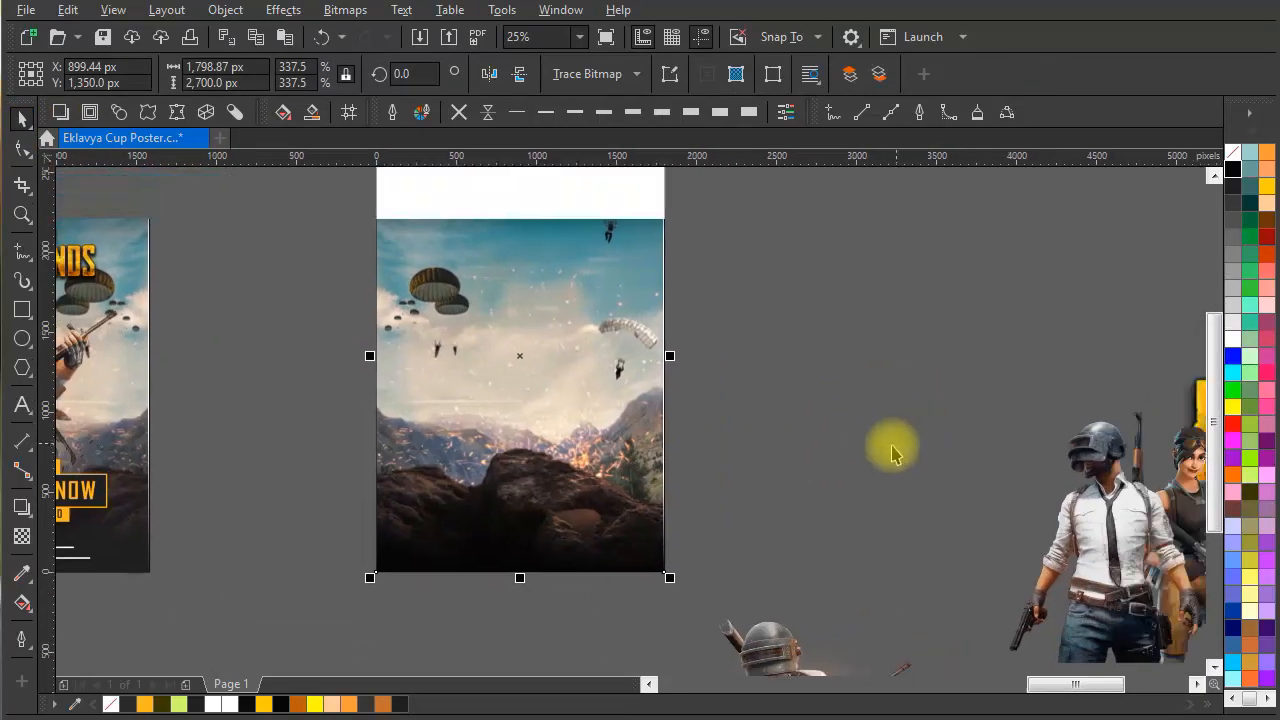
pyautogui.scroll(-1, 886, 470)
pyautogui.moveTo(990, 531); pyautogui.dragTo(880, 326)
pyautogui.moveTo(912, 371); pyautogui.dragTo(544, 658)
pyautogui.moveTo(1090, 462); pyautogui.dragTo(903, 438)
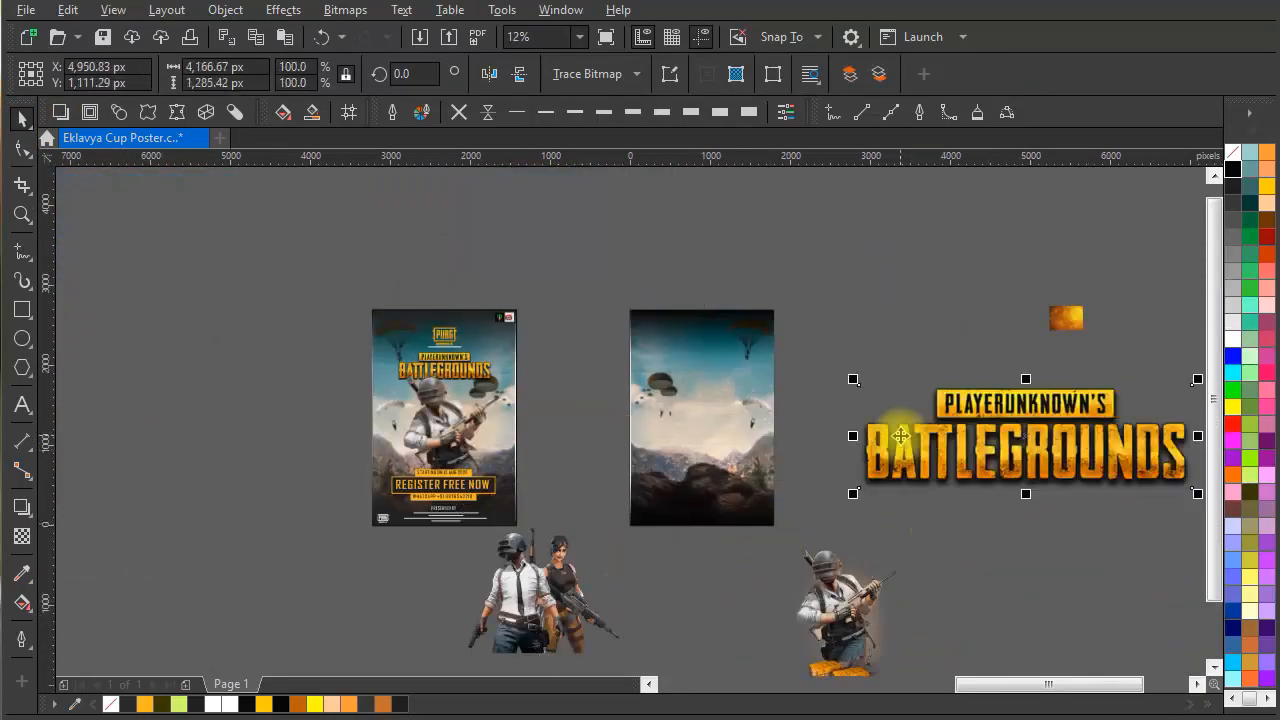
pyautogui.click(756, 436)
# Import PUBG_Mobile_Simple_logo_color_RGB_PNG from the PUBG Mobile logo folder and place it above the Battlegrounds title
pyautogui.click(26, 9)
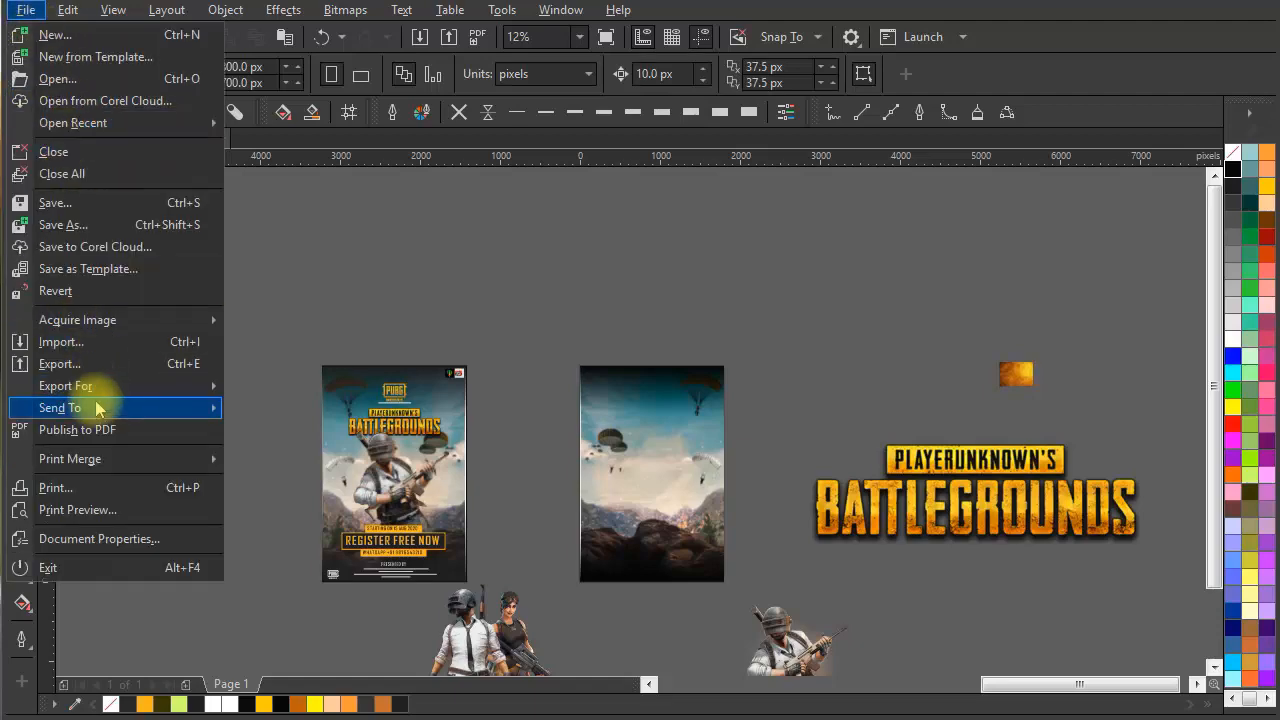
pyautogui.click(60, 342)
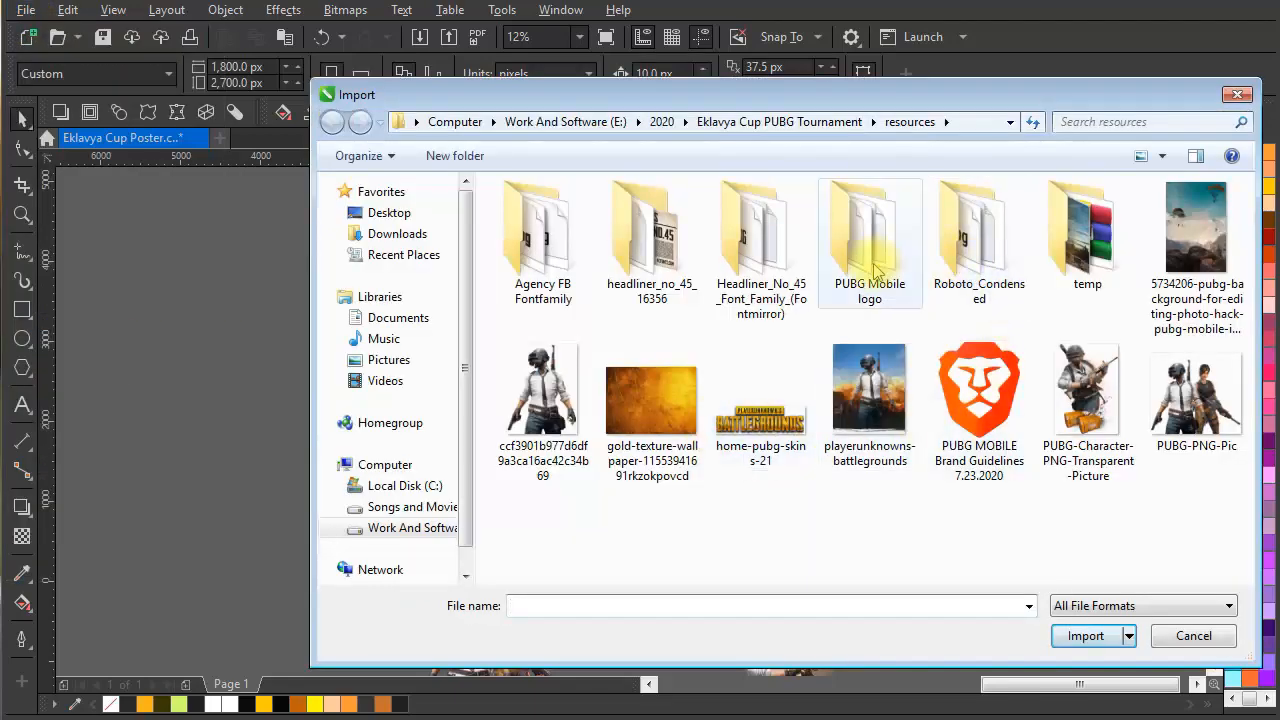
pyautogui.doubleClick(845, 300)
pyautogui.click(880, 278)
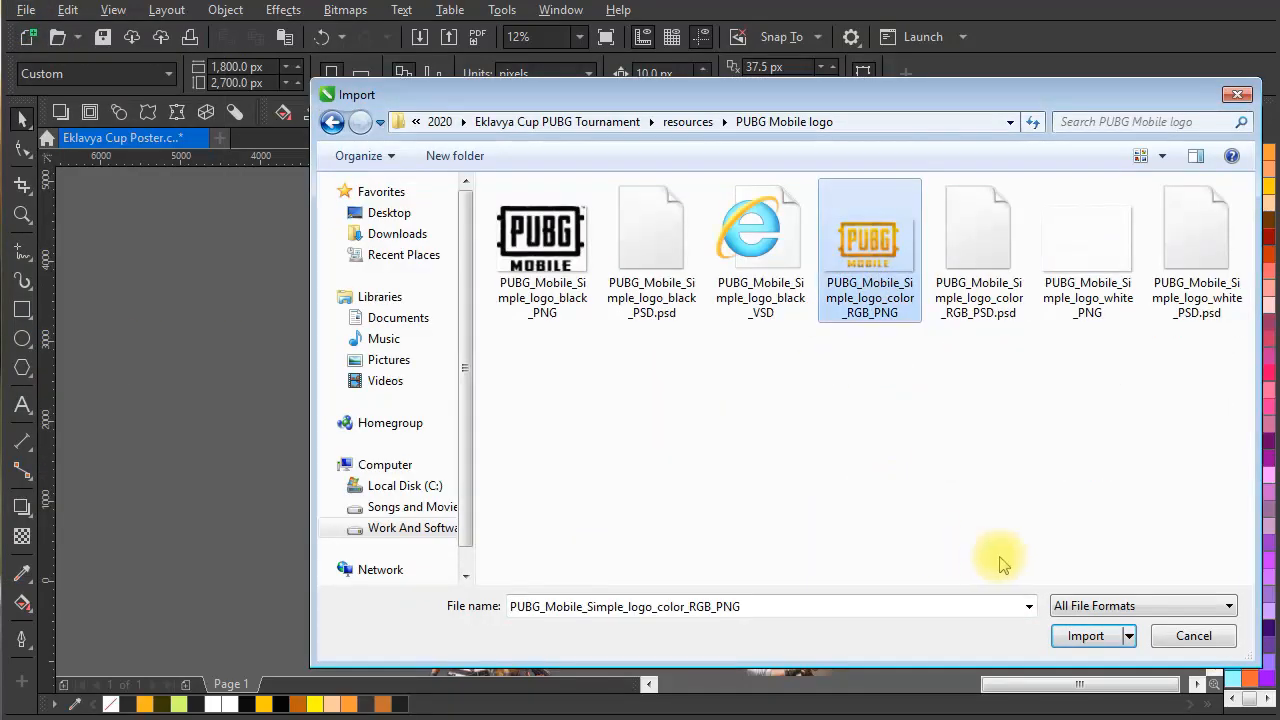
pyautogui.click(1086, 635)
pyautogui.click(836, 298)
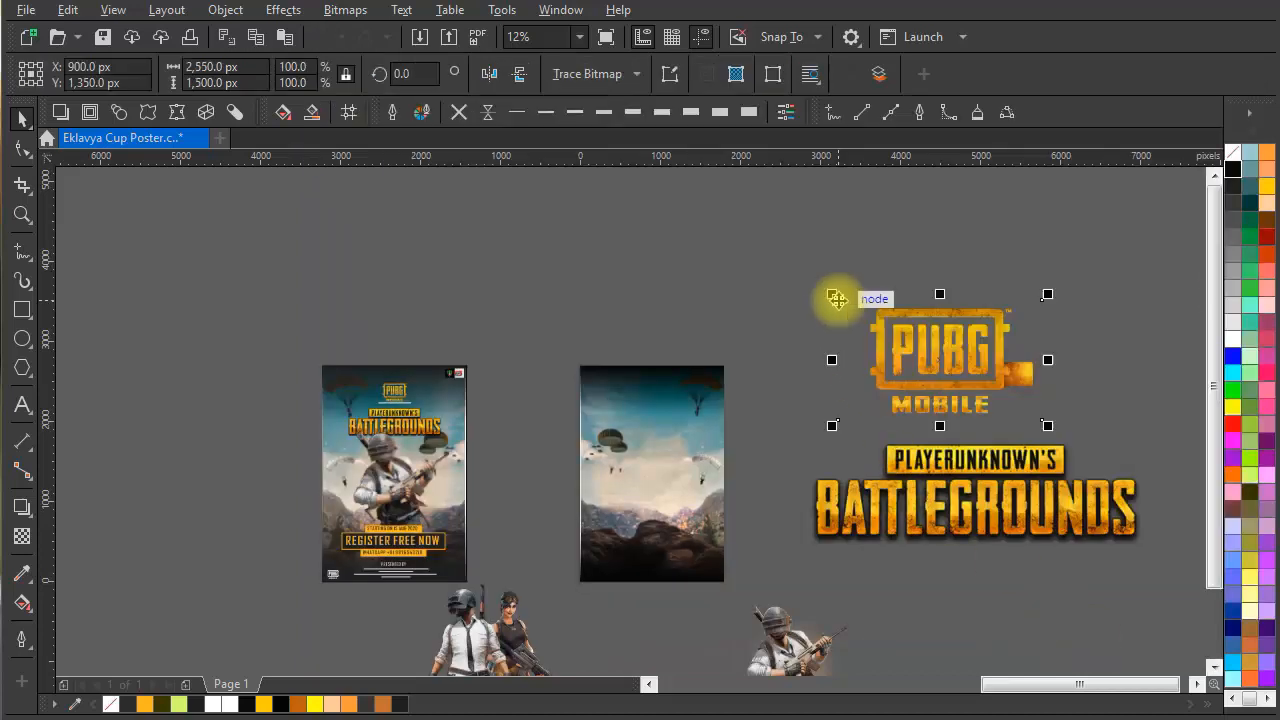
# Scale the PUBG Mobile logo down to 31.7%, about 808 by 475 px, and keep it on the pasteboard
pyautogui.moveTo(931, 370); pyautogui.dragTo(859, 315)
pyautogui.moveTo(971, 371)
pyautogui.mouseDown()
pyautogui.moveTo(831, 289)
pyautogui.moveTo(977, 361)
pyautogui.mouseUp()
pyautogui.scroll(1, 788, 283)
pyautogui.scroll(-3, 920, 463)
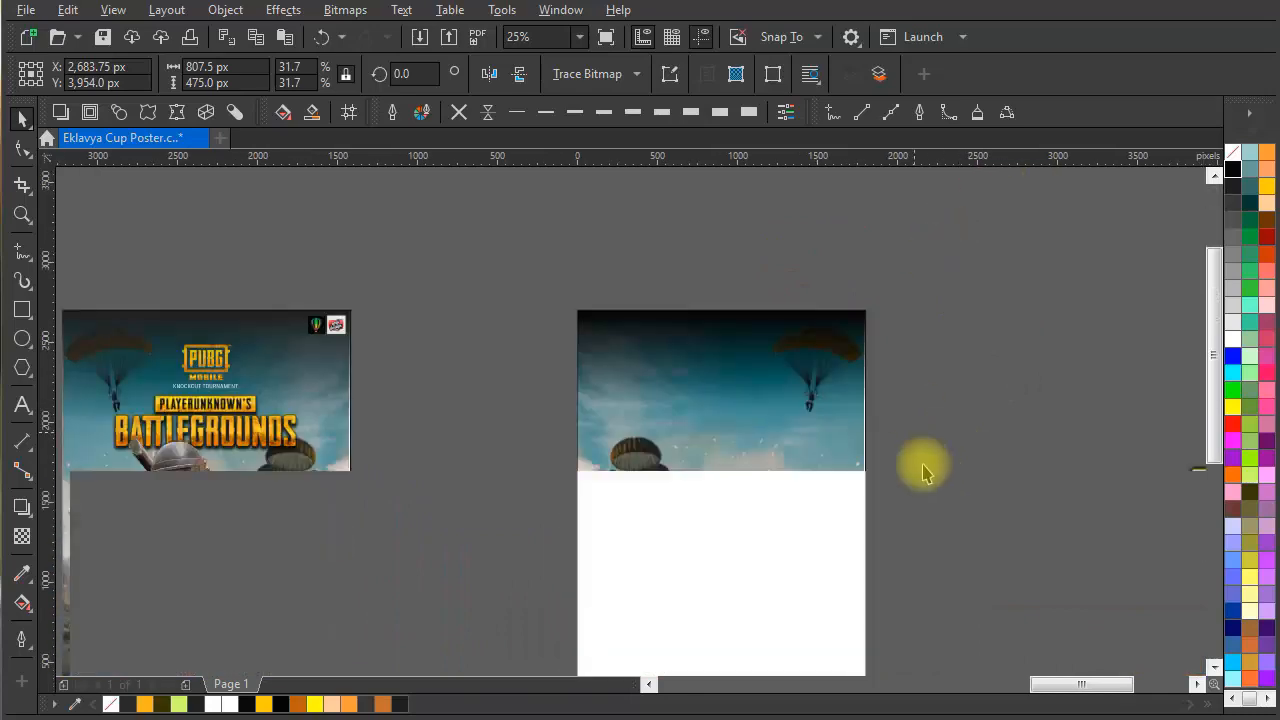
# Mirror the background image horizontally so the large parachute sits on the left side of the page
pyautogui.click(691, 428)
pyautogui.click(487, 79)
pyautogui.scroll(-1, 714, 320)
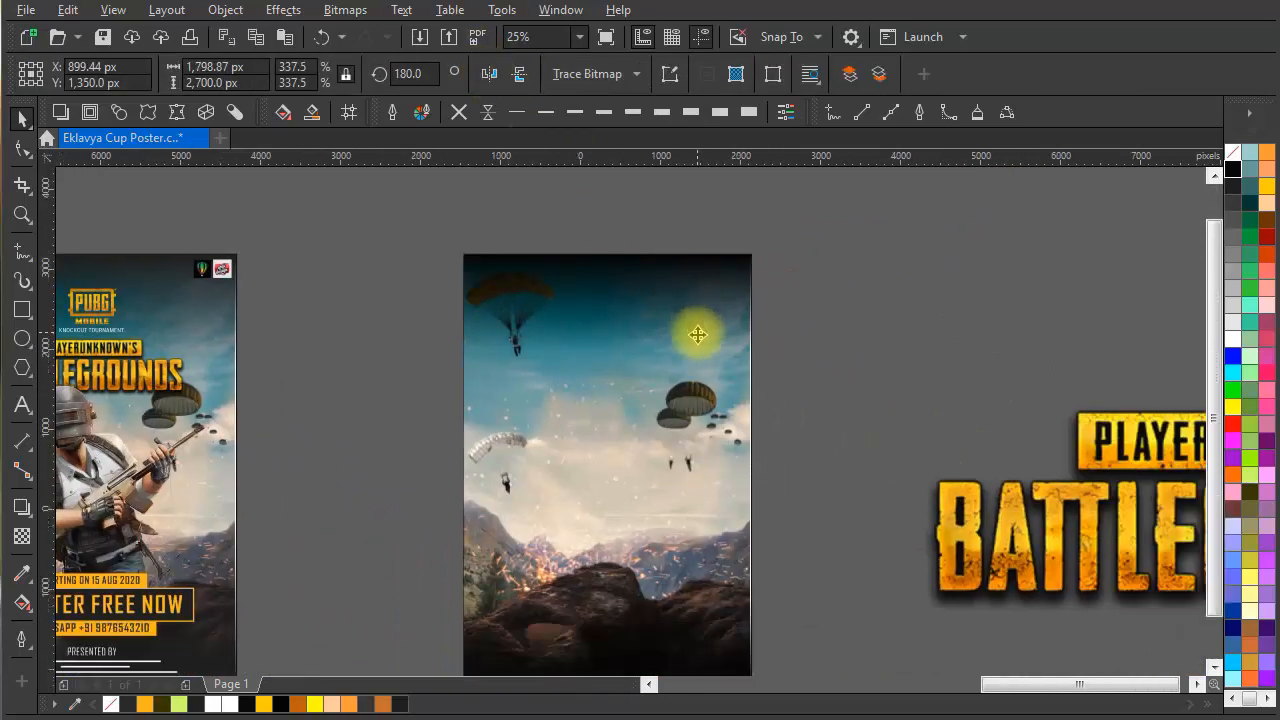
pyautogui.scroll(1, 719, 326)
pyautogui.moveTo(909, 309); pyautogui.dragTo(929, 363)
pyautogui.click(932, 364)
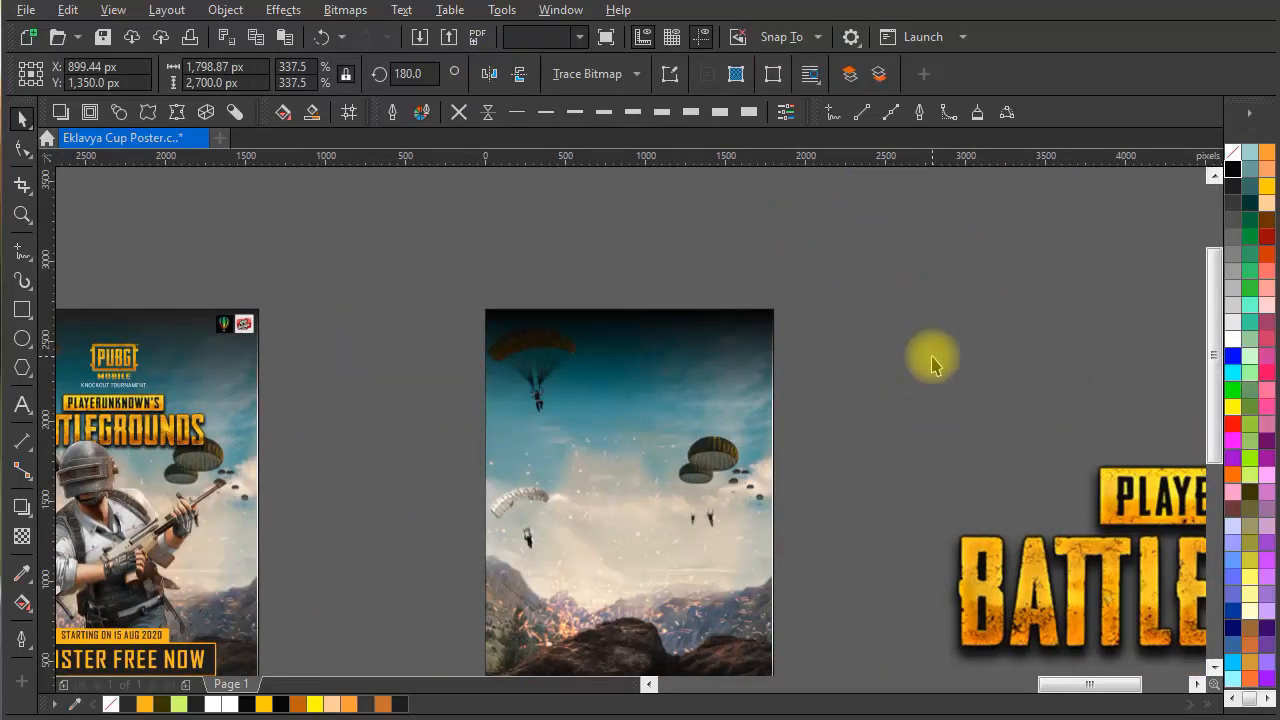
# Move the PUBG Mobile logo onto the upper part of the page and centre it horizontally on the background
pyautogui.scroll(-1, 922, 354)
pyautogui.click(815, 426)
pyautogui.scroll(1, 780, 412)
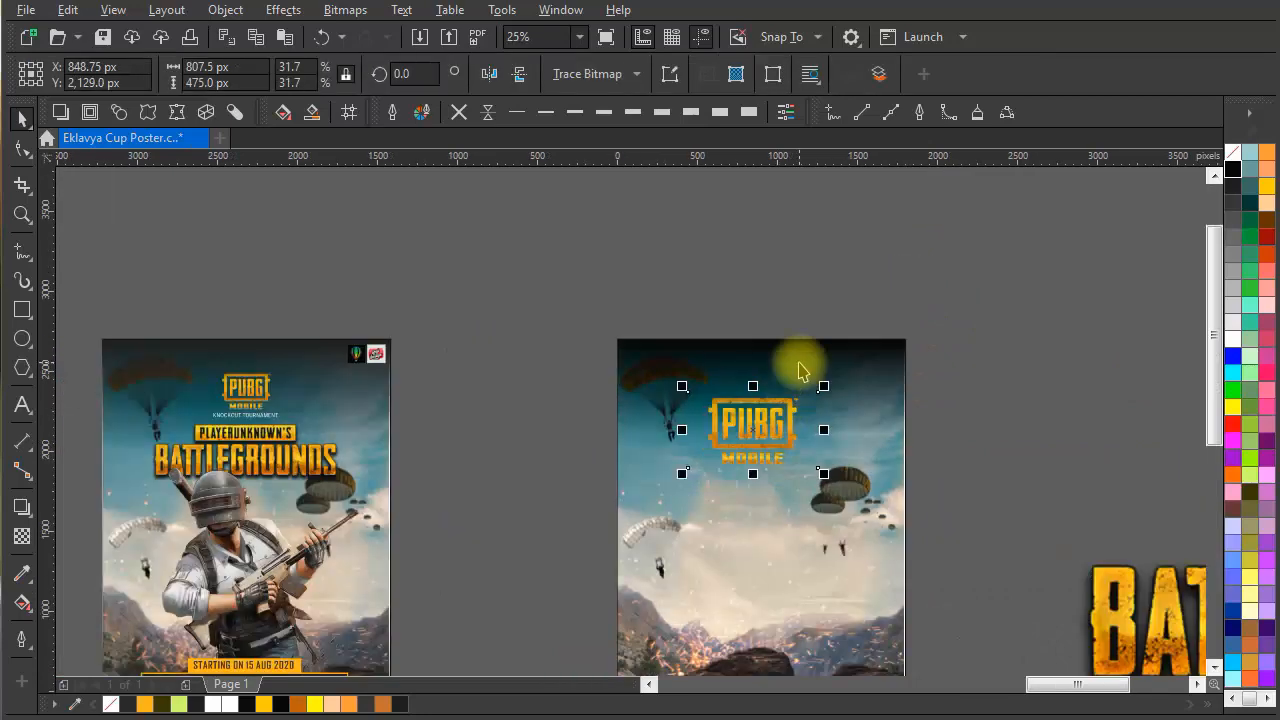
pyautogui.click(920, 420)
pyautogui.click(771, 428)
# Shrink the PUBG Mobile logo further and move it up near the page's upper edge, matching the finished poster
pyautogui.scroll(1, 772, 422)
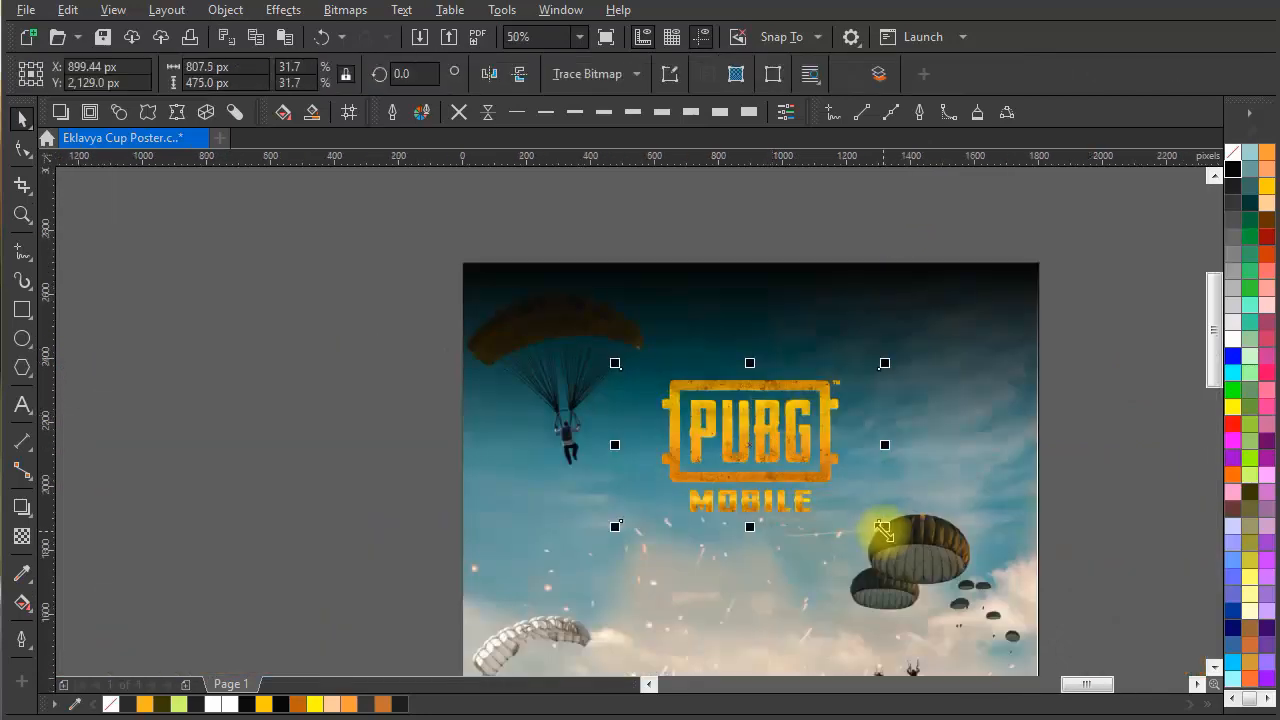
pyautogui.moveTo(882, 527); pyautogui.dragTo(838, 497)
pyautogui.moveTo(750, 444); pyautogui.dragTo(746, 379)
pyautogui.scroll(-1, 746, 390)
pyautogui.moveTo(818, 443); pyautogui.dragTo(764, 386)
pyautogui.click(917, 420)
pyautogui.moveTo(907, 406); pyautogui.dragTo(845, 331)
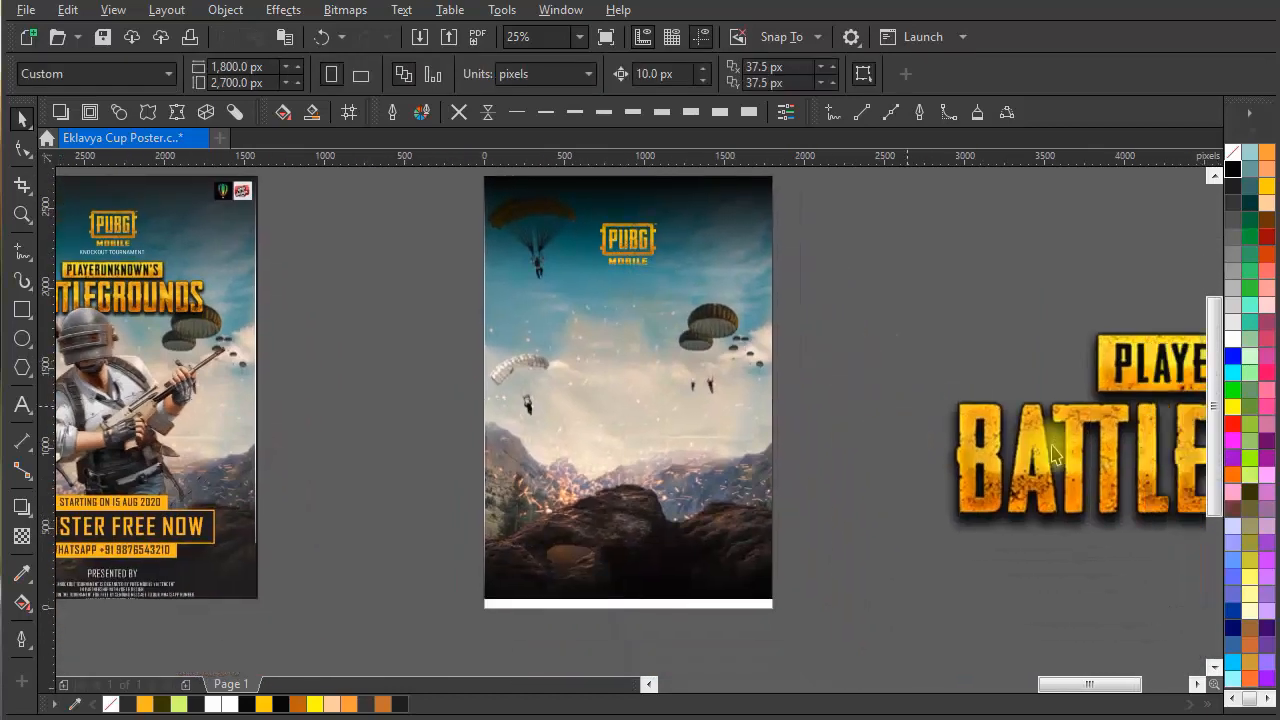
# Move the BATTLEGROUNDS title onto the page below the PUBG Mobile logo, scale it to 31.7% and centre it horizontally
pyautogui.moveTo(1052, 453); pyautogui.dragTo(575, 443)
pyautogui.moveTo(1137, 531); pyautogui.dragTo(660, 400)
pyautogui.keyDown('shift'); pyautogui.click(652, 261); pyautogui.keyUp('shift')
pyautogui.press('c')
pyautogui.click(852, 324)
pyautogui.scroll(1, 648, 300)
# Stretch the background image down to the page's lower edge so its height is 2,700 px
pyautogui.moveTo(706, 327); pyautogui.dragTo(631, 388)
pyautogui.click(724, 420)
pyautogui.moveTo(657, 489)
pyautogui.mouseDown()
pyautogui.moveTo(657, 474)
pyautogui.moveTo(665, 491)
pyautogui.mouseUp()
pyautogui.click(786, 403)
pyautogui.scroll(-1, 786, 403)
pyautogui.moveTo(810, 436); pyautogui.dragTo(797, 343)
pyautogui.moveTo(991, 479); pyautogui.dragTo(970, 553)
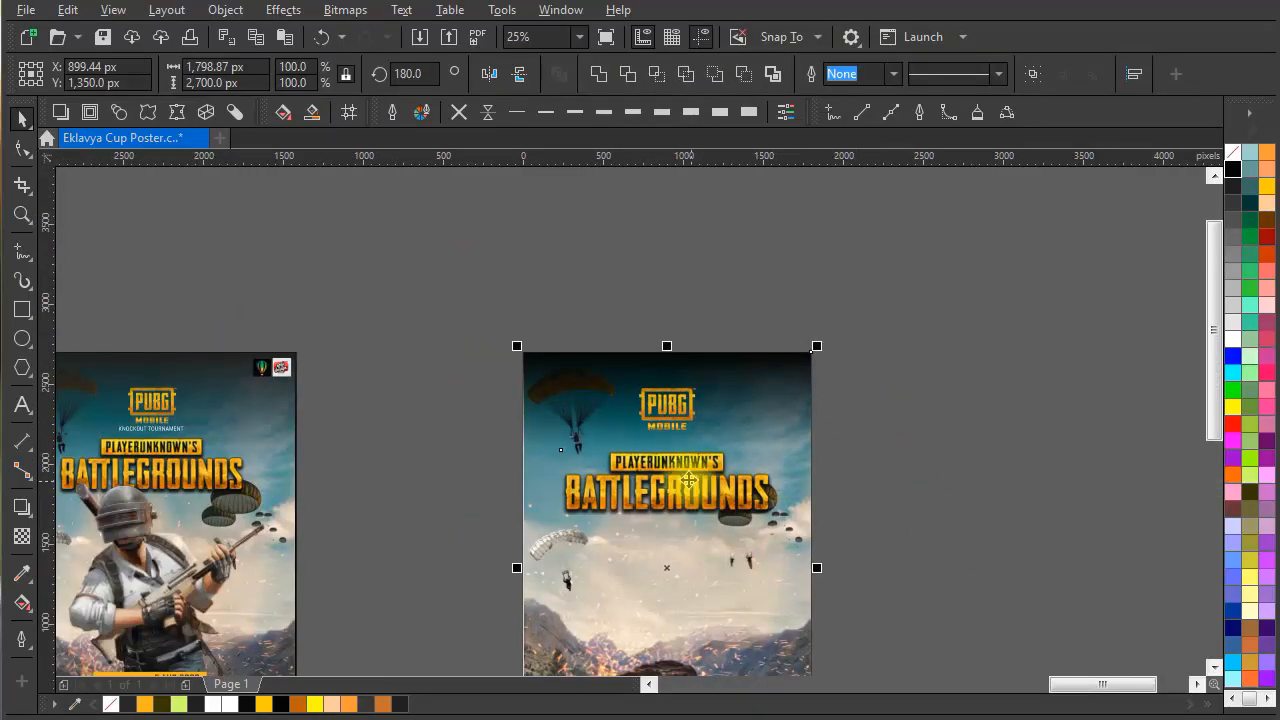
pyautogui.click(980, 518)
# Scale the BATTLEGROUNDS title down to 25.6%, about 1,069 by 330 px, and move it up slightly
pyautogui.click(733, 496)
pyautogui.scroll(1, 733, 494)
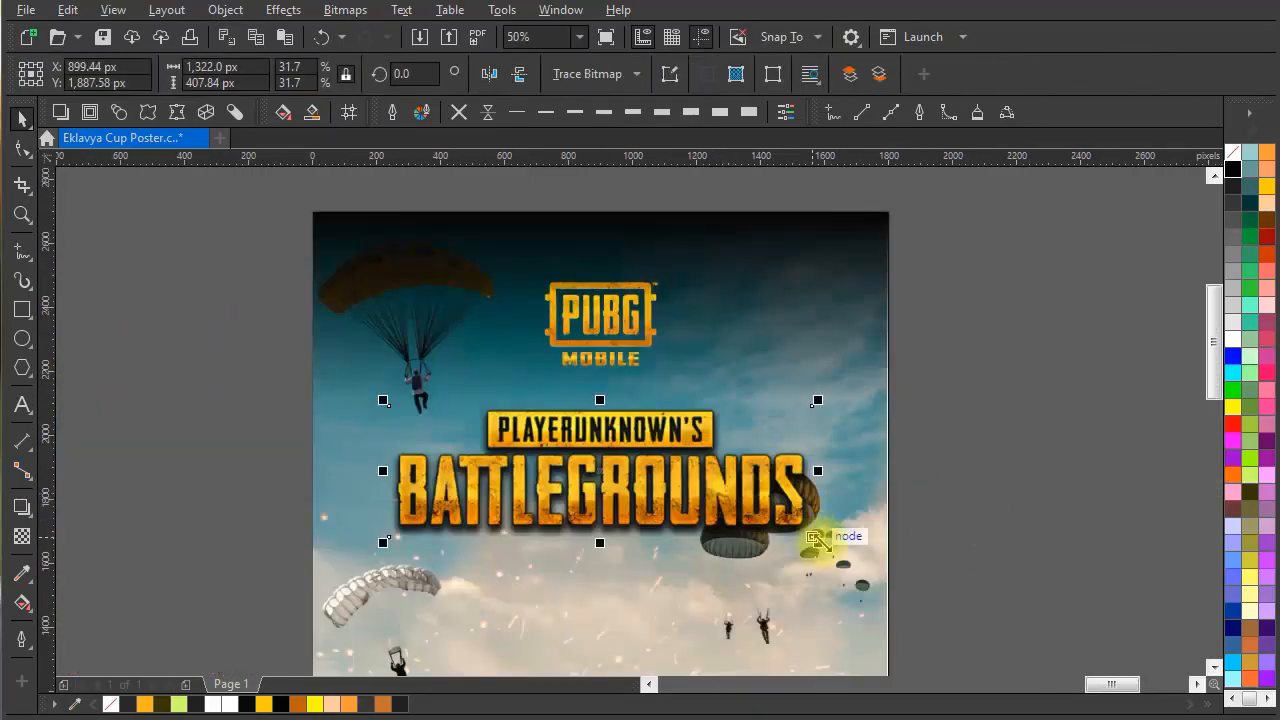
pyautogui.moveTo(814, 540); pyautogui.dragTo(773, 526)
pyautogui.moveTo(629, 485); pyautogui.dragTo(629, 460)
# Raise the PUBG Mobile logo, scale it down to 15%, about 383 by 225 px, and bring the title closer beneath it
pyautogui.moveTo(640, 335); pyautogui.dragTo(640, 318)
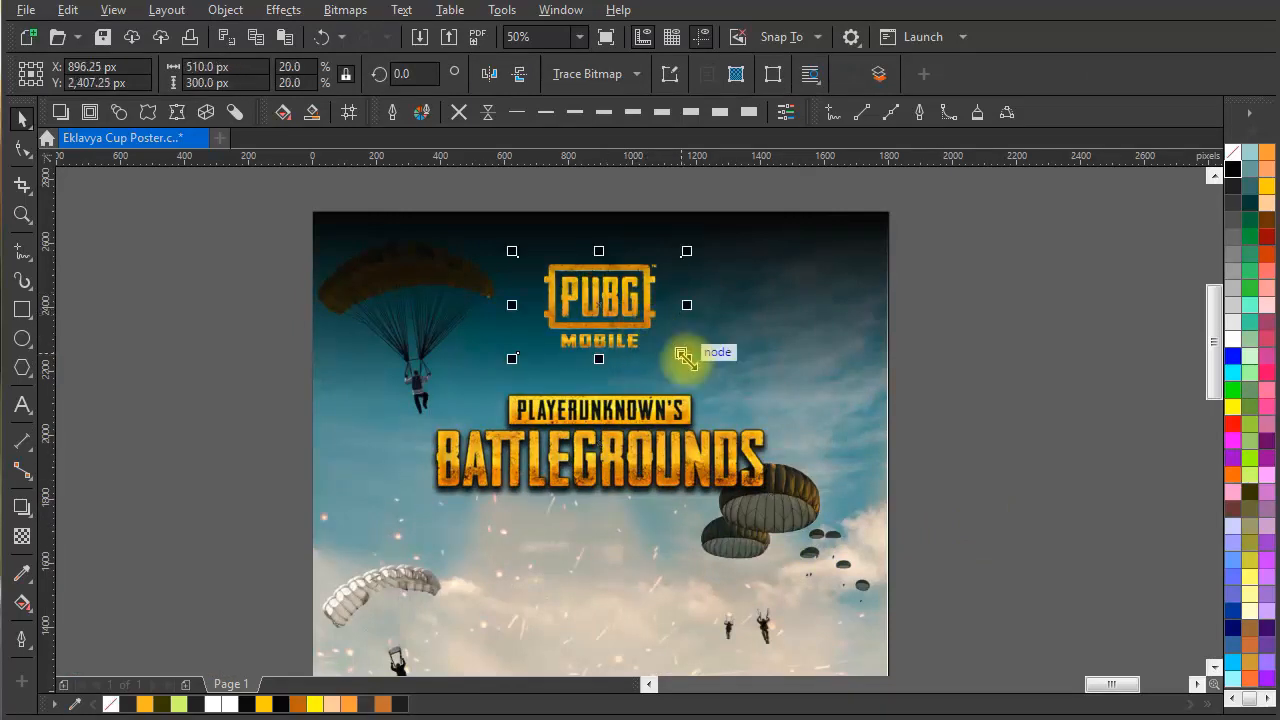
pyautogui.moveTo(686, 358); pyautogui.dragTo(651, 356)
pyautogui.moveTo(624, 400)
pyautogui.mouseDown()
pyautogui.moveTo(657, 374)
pyautogui.moveTo(641, 391)
pyautogui.mouseUp()
pyautogui.scroll(-1, 642, 391)
pyautogui.click(1011, 454)
pyautogui.moveTo(955, 475); pyautogui.dragTo(912, 486)
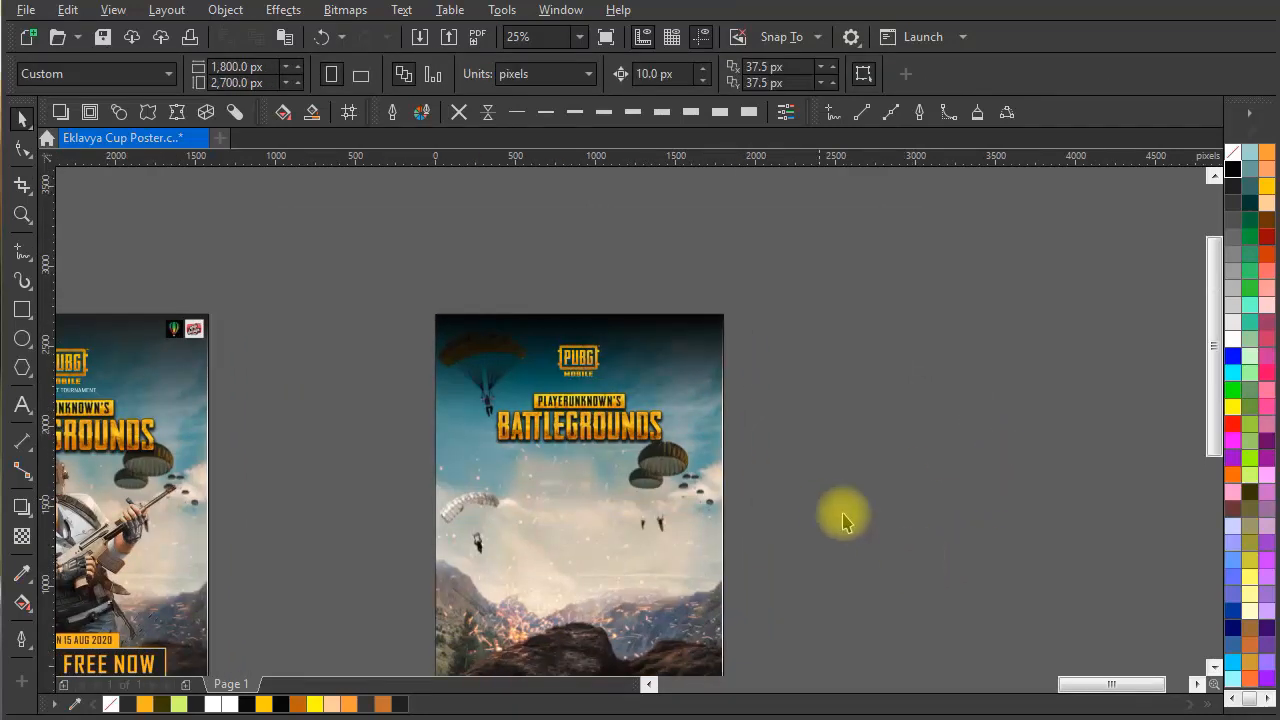
# Add the text KNOCKOUT TOURNAMENT beside the page, enlarge it to 34.177 pt and set its font to Roboto Condensed
pyautogui.moveTo(786, 457); pyautogui.dragTo(737, 411)
pyautogui.moveTo(609, 383); pyautogui.dragTo(706, 437)
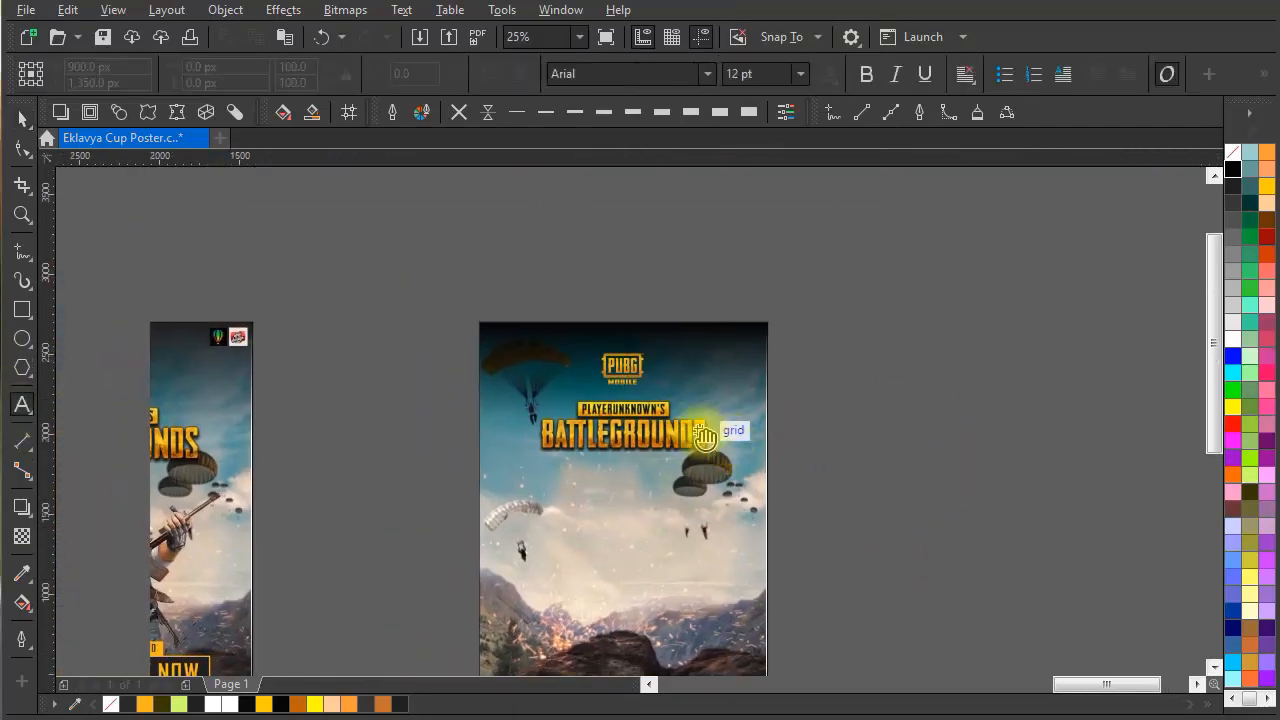
pyautogui.click(851, 419)
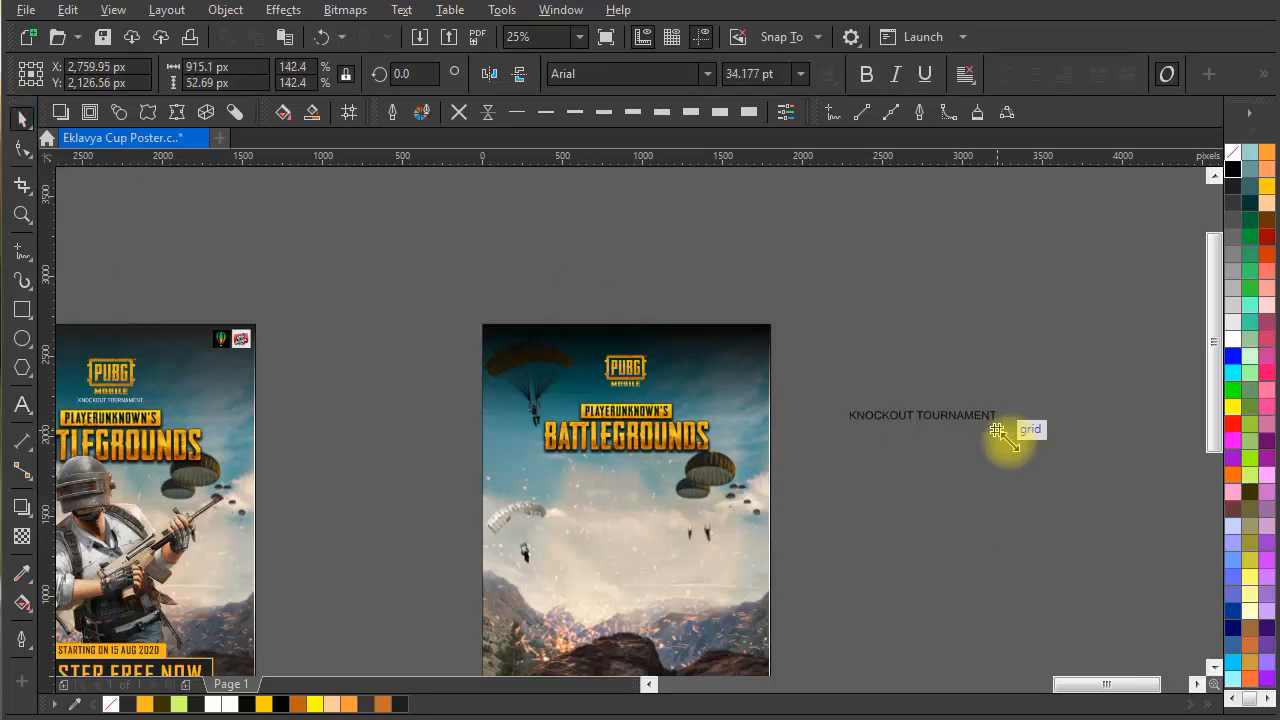
pyautogui.moveTo(949, 416); pyautogui.dragTo(933, 412)
pyautogui.click(709, 78)
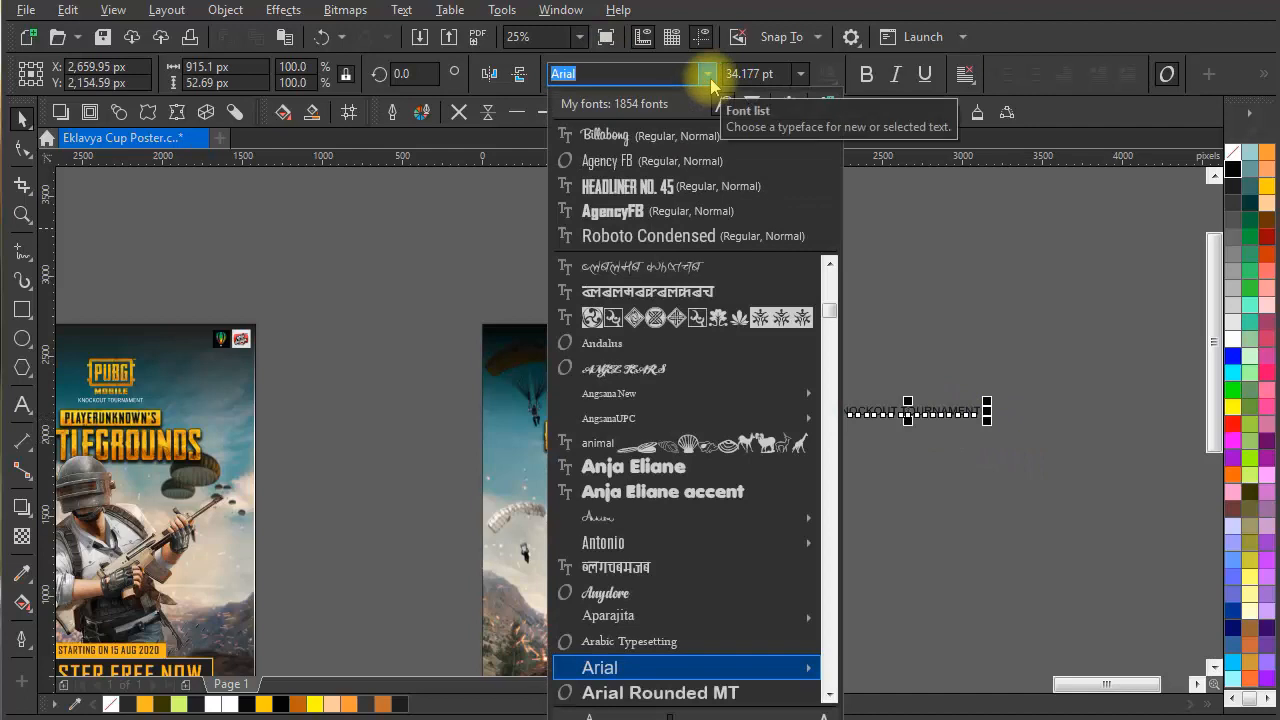
pyautogui.click(686, 237)
# Place the KNOCKOUT TOURNAMENT text between the logo and the title and centre it horizontally on the background
pyautogui.scroll(1, 789, 429)
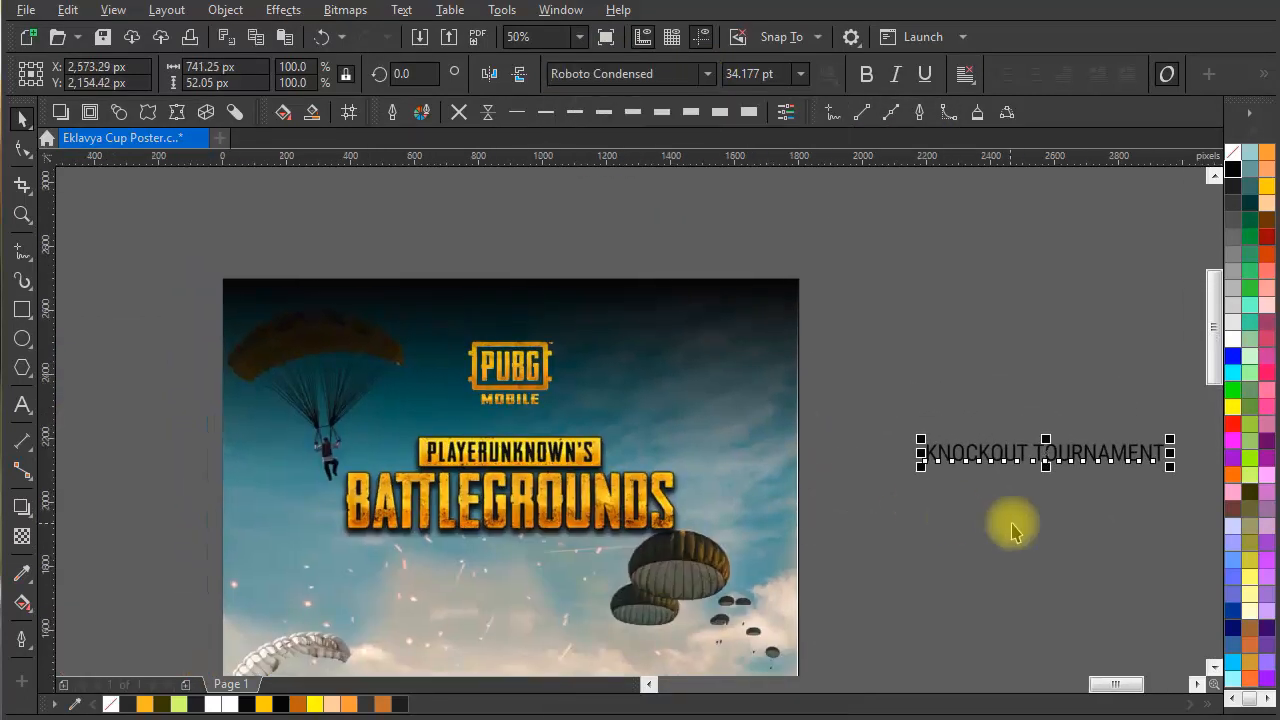
pyautogui.click(1012, 524)
pyautogui.moveTo(1043, 462); pyautogui.dragTo(514, 430)
pyautogui.click(596, 364)
pyautogui.click(956, 447)
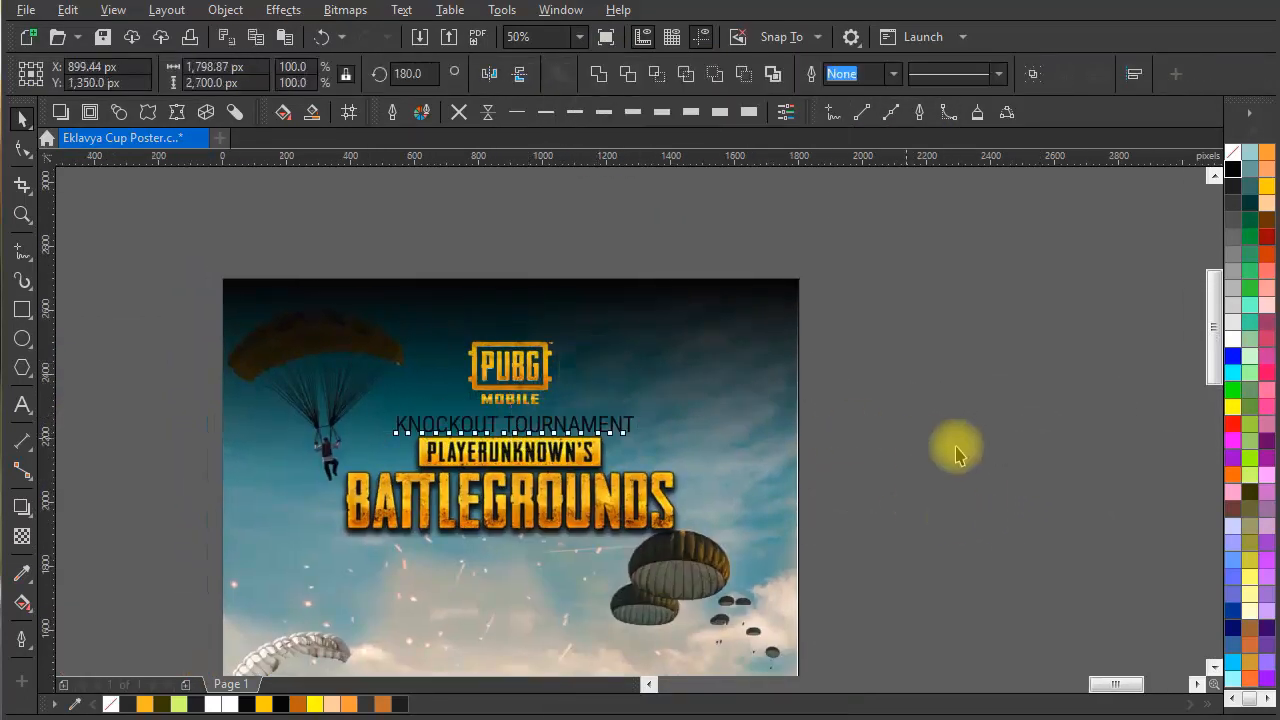
# Scale the KNOCKOUT TOURNAMENT text down to 23.428 pt and fill it with white
pyautogui.scroll(1, 529, 425)
pyautogui.click(530, 420)
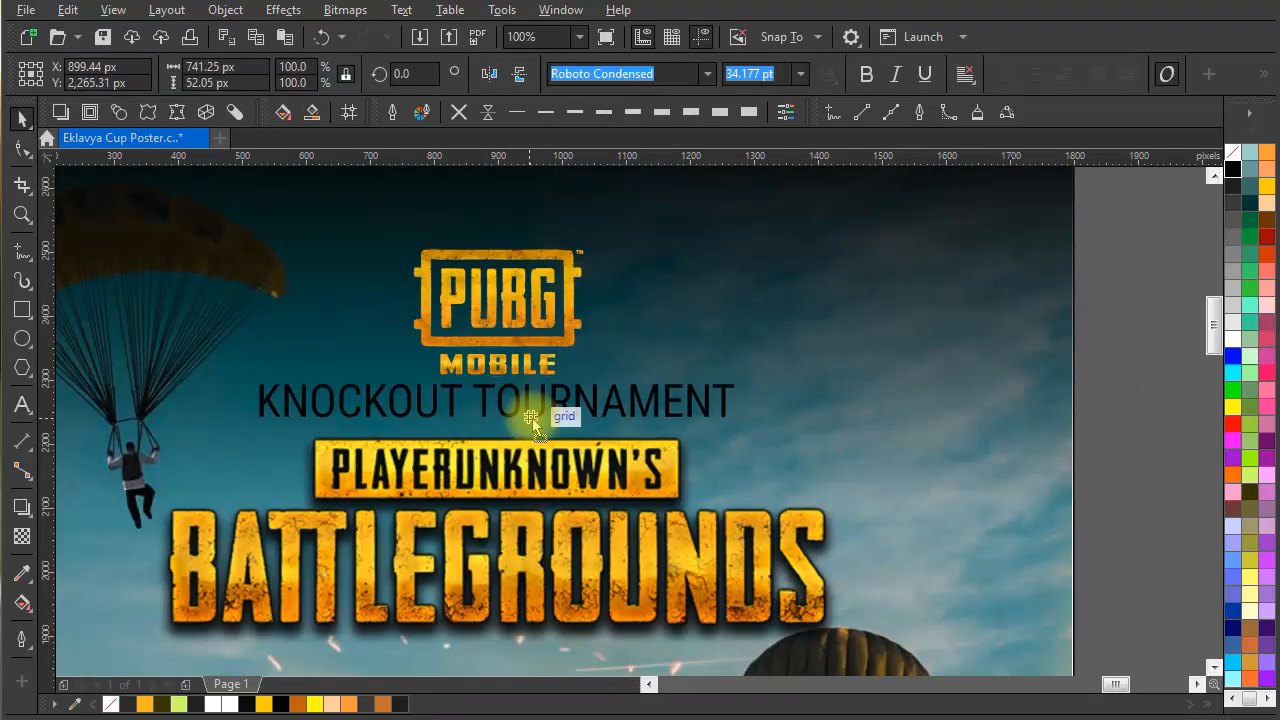
pyautogui.moveTo(743, 377); pyautogui.dragTo(668, 376)
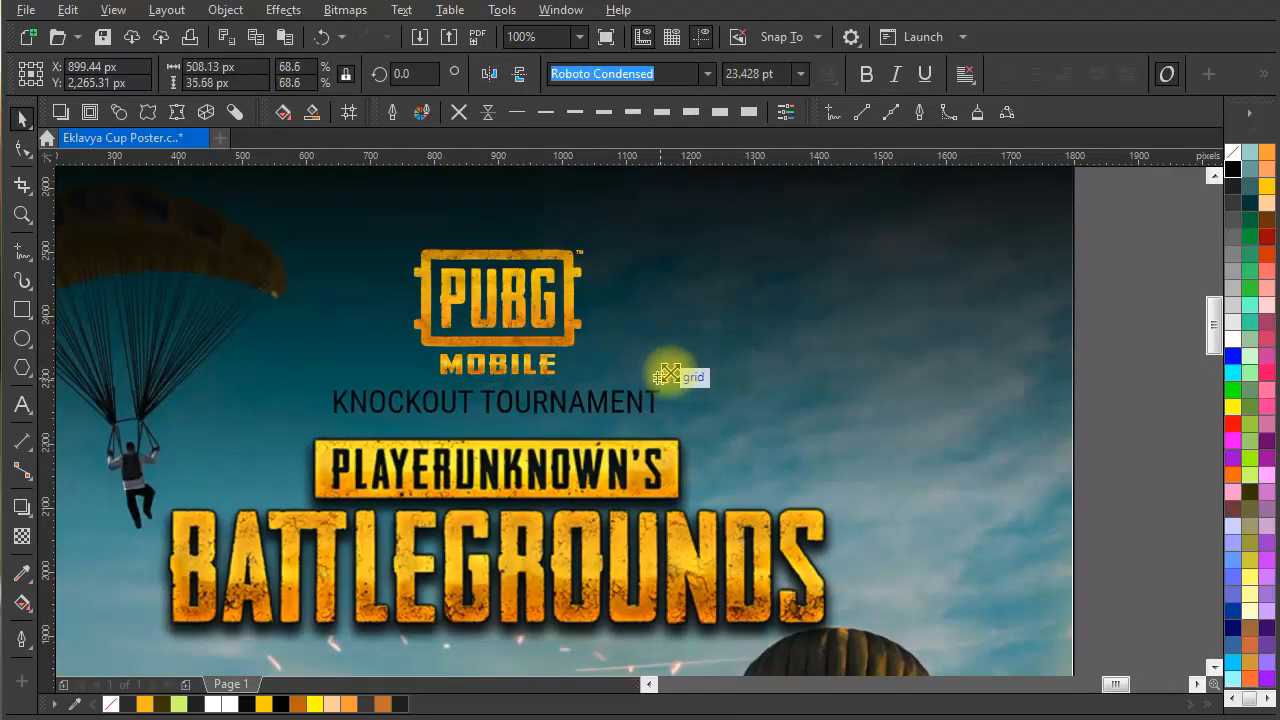
pyautogui.scroll(-1, 943, 394)
pyautogui.click(906, 415)
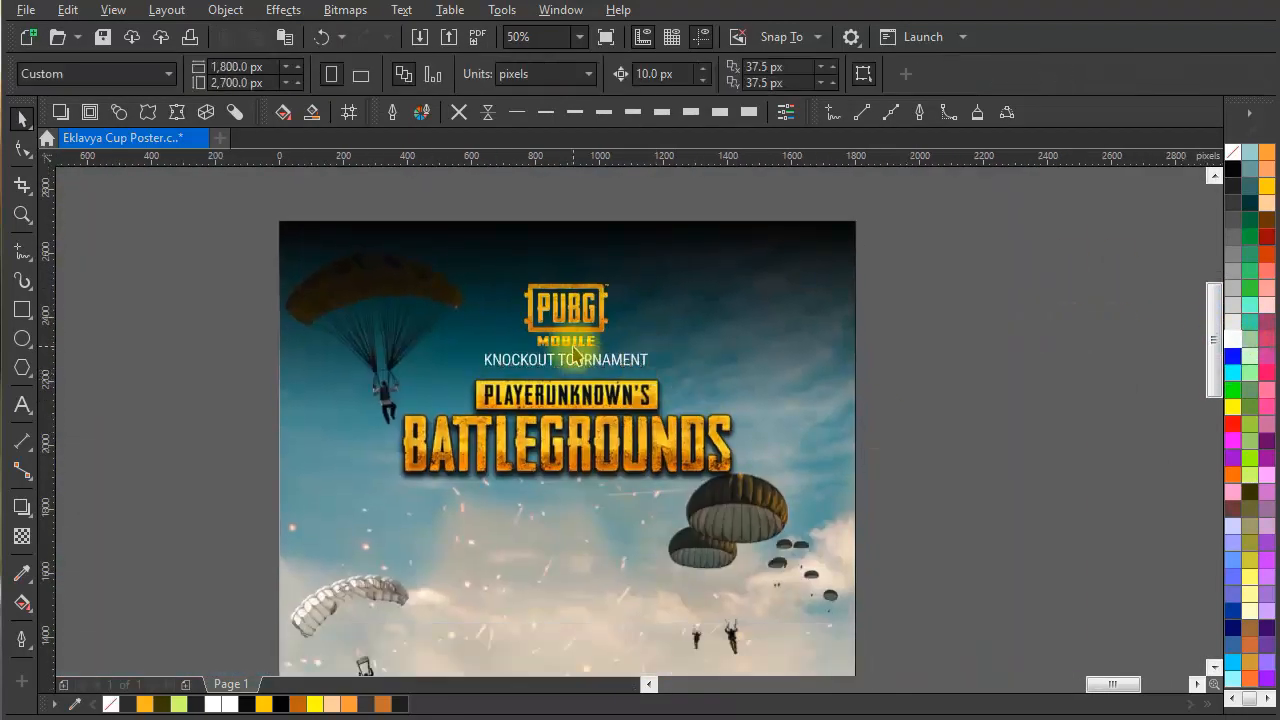
# Nudge the KNOCKOUT TOURNAMENT text down to space it evenly between the PUBG Mobile logo and the title
pyautogui.scroll(1, 570, 388)
pyautogui.scroll(1, 570, 388)
pyautogui.click(571, 365)
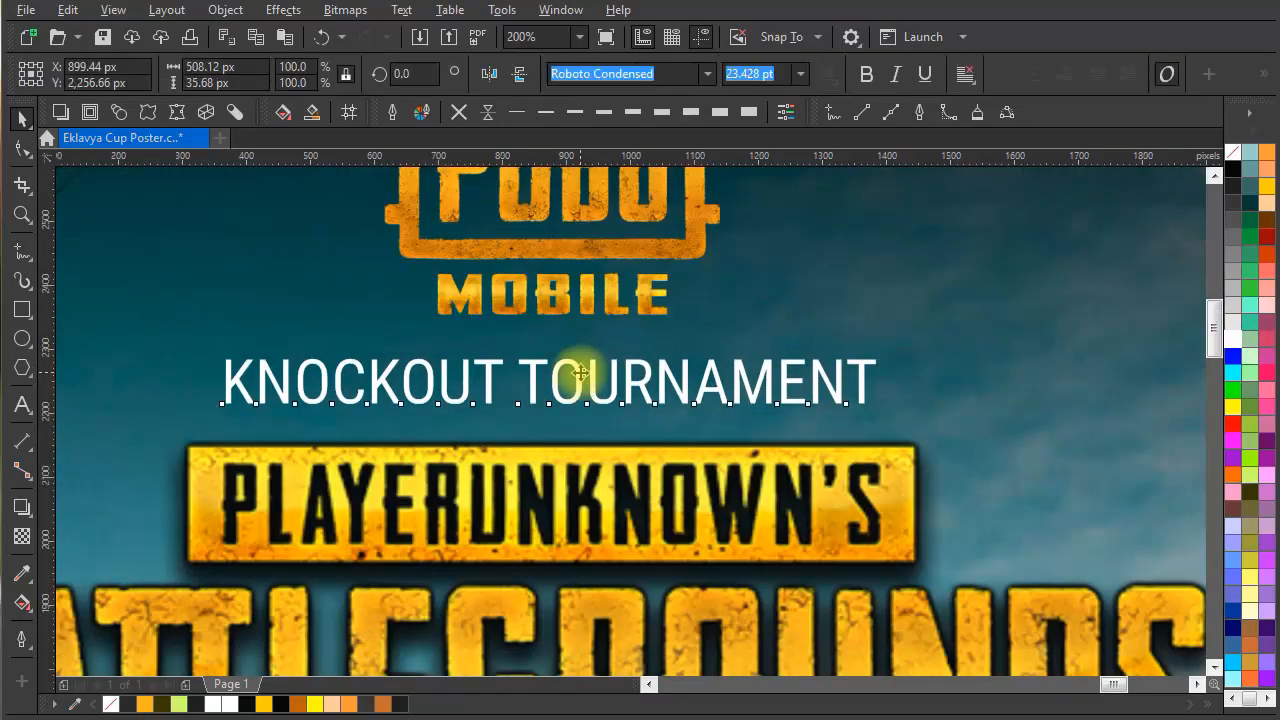
pyautogui.scroll(-2, 578, 360)
pyautogui.scroll(-1, 582, 360)
pyautogui.click(749, 443)
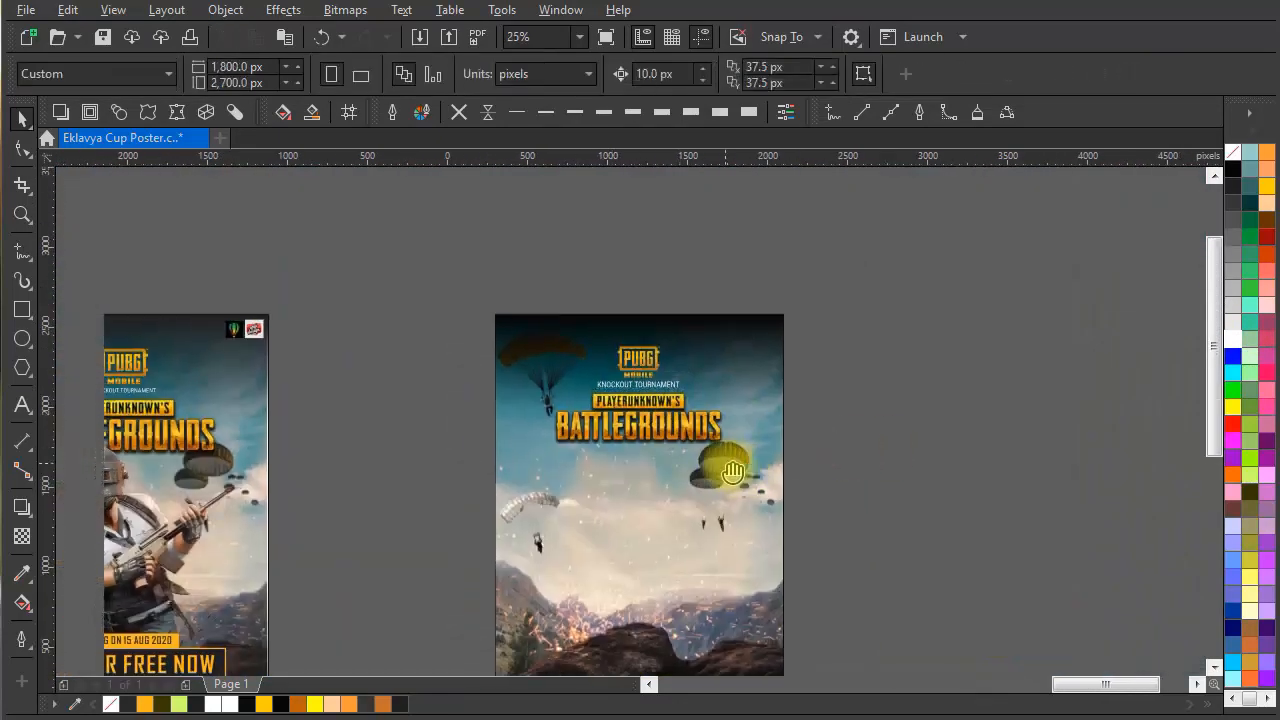
pyautogui.scroll(2, 646, 383)
pyautogui.click(646, 383)
pyautogui.scroll(1, 646, 383)
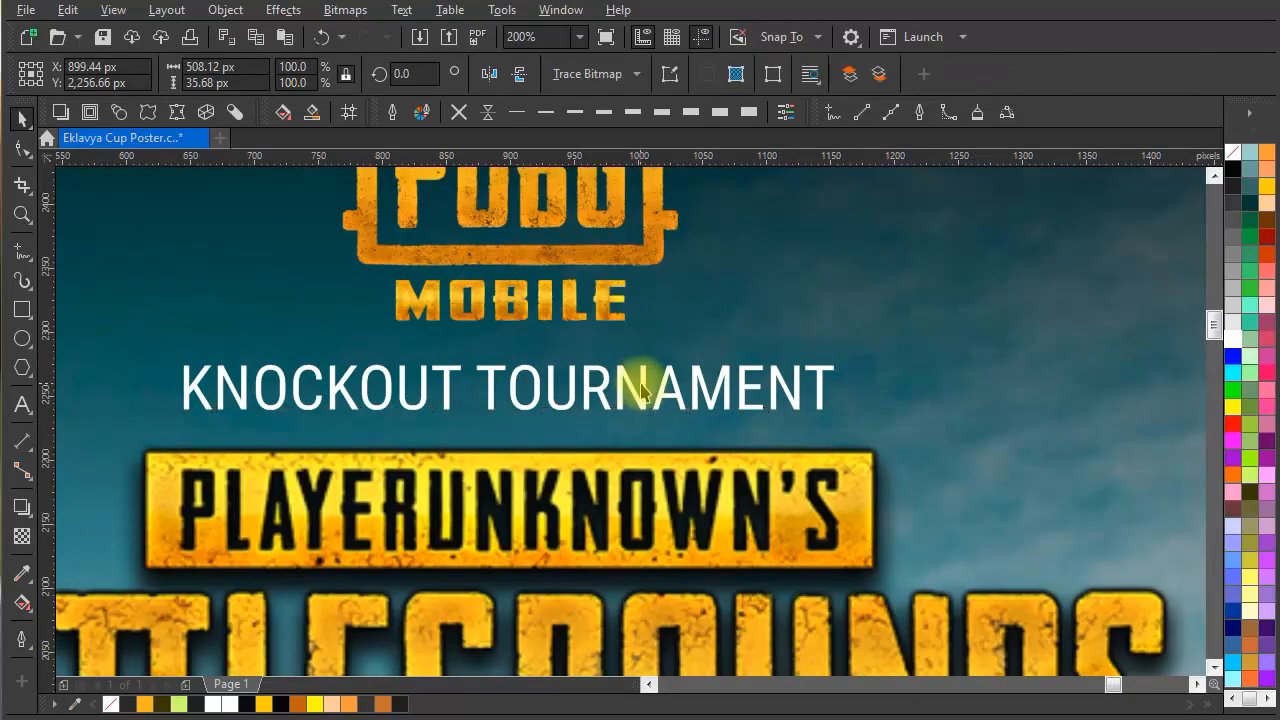
pyautogui.scroll(-4, 646, 380)
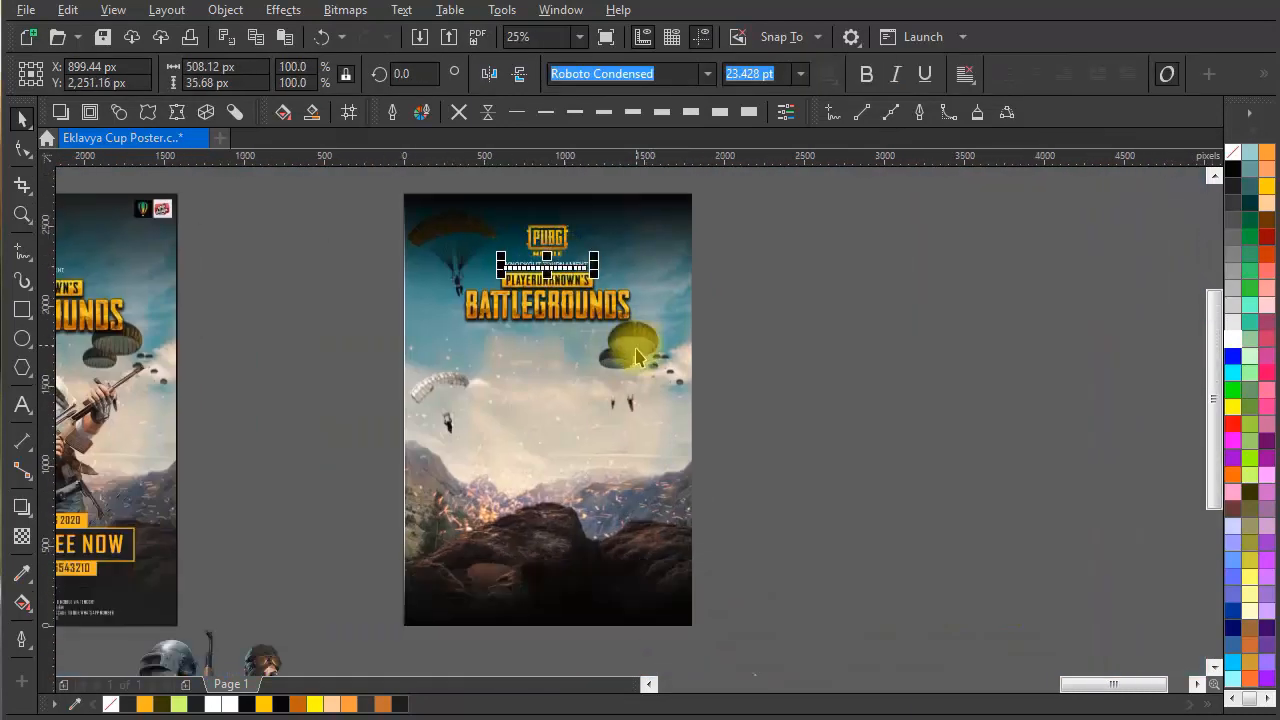
# Place the armed character with the orange crates on the poster and align it to the background's bottom edge
pyautogui.moveTo(775, 612)
pyautogui.mouseDown()
pyautogui.moveTo(790, 525)
pyautogui.moveTo(666, 486)
pyautogui.moveTo(613, 499)
pyautogui.mouseUp()
pyautogui.click(826, 514)
pyautogui.scroll(1, 620, 457)
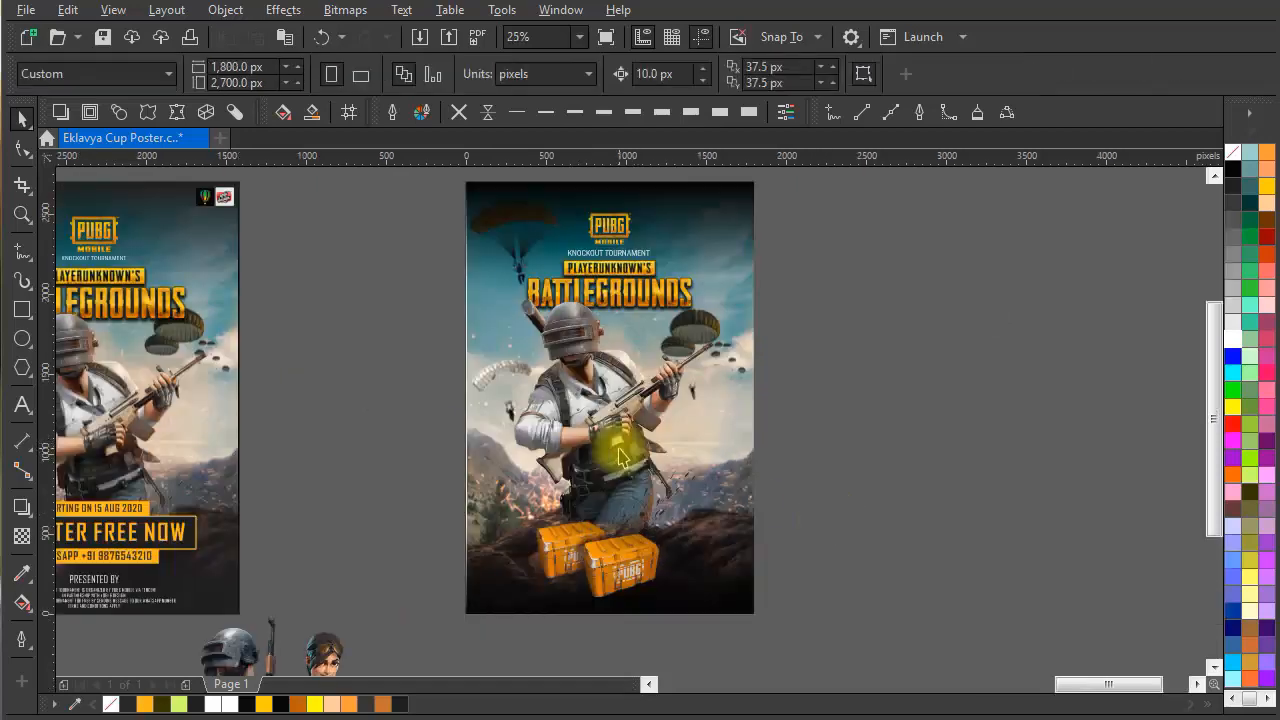
pyautogui.click(620, 457)
pyautogui.keyDown('shift'); pyautogui.click(746, 434); pyautogui.keyUp('shift')
pyautogui.press('b')
pyautogui.click(868, 452)
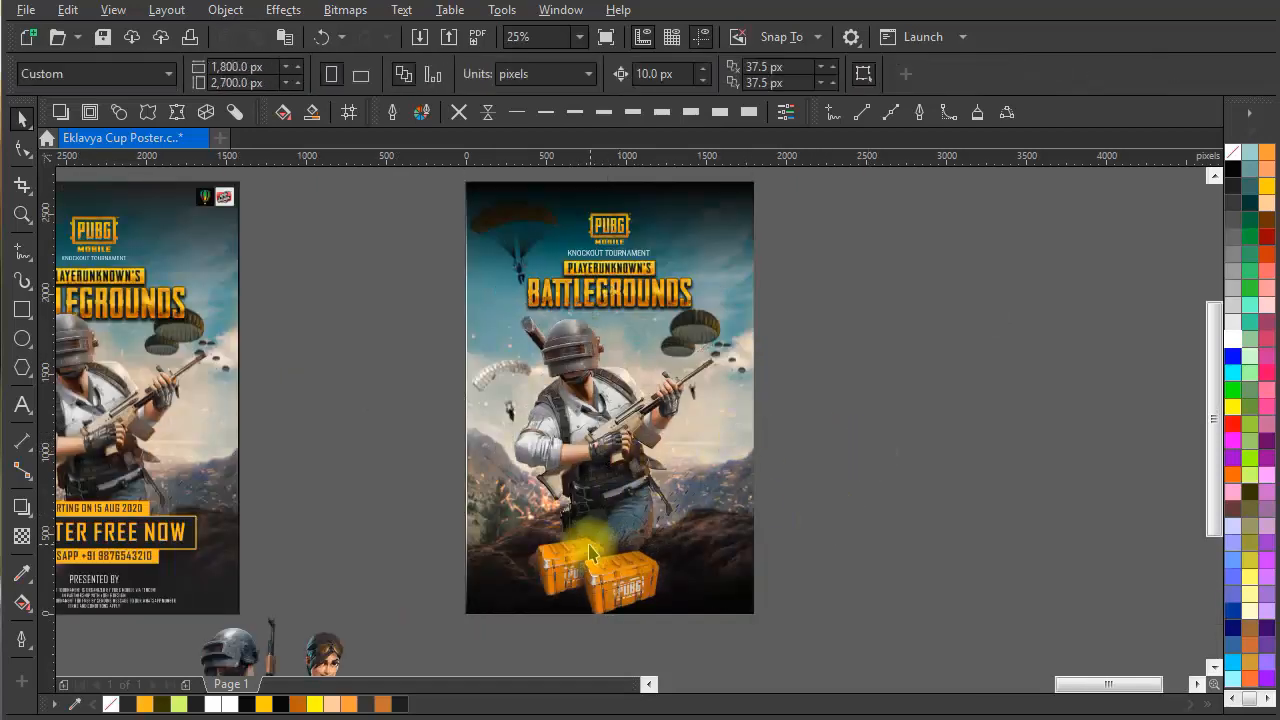
# Raise the character image to a vertical position of 1,026.07 px so the helmet overlaps the BATTLEGROUNDS title's lower edge
pyautogui.click(590, 553)
pyautogui.click(809, 437)
pyautogui.scroll(1, 640, 365)
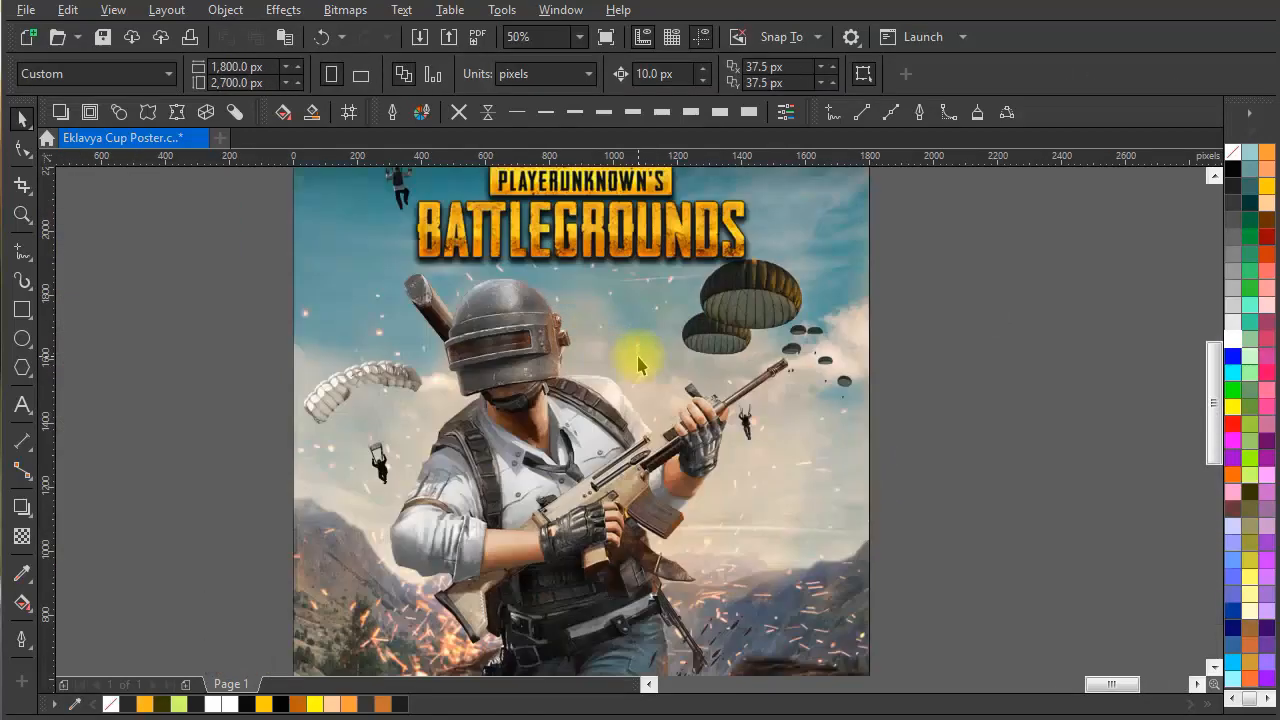
pyautogui.scroll(-2, 632, 486)
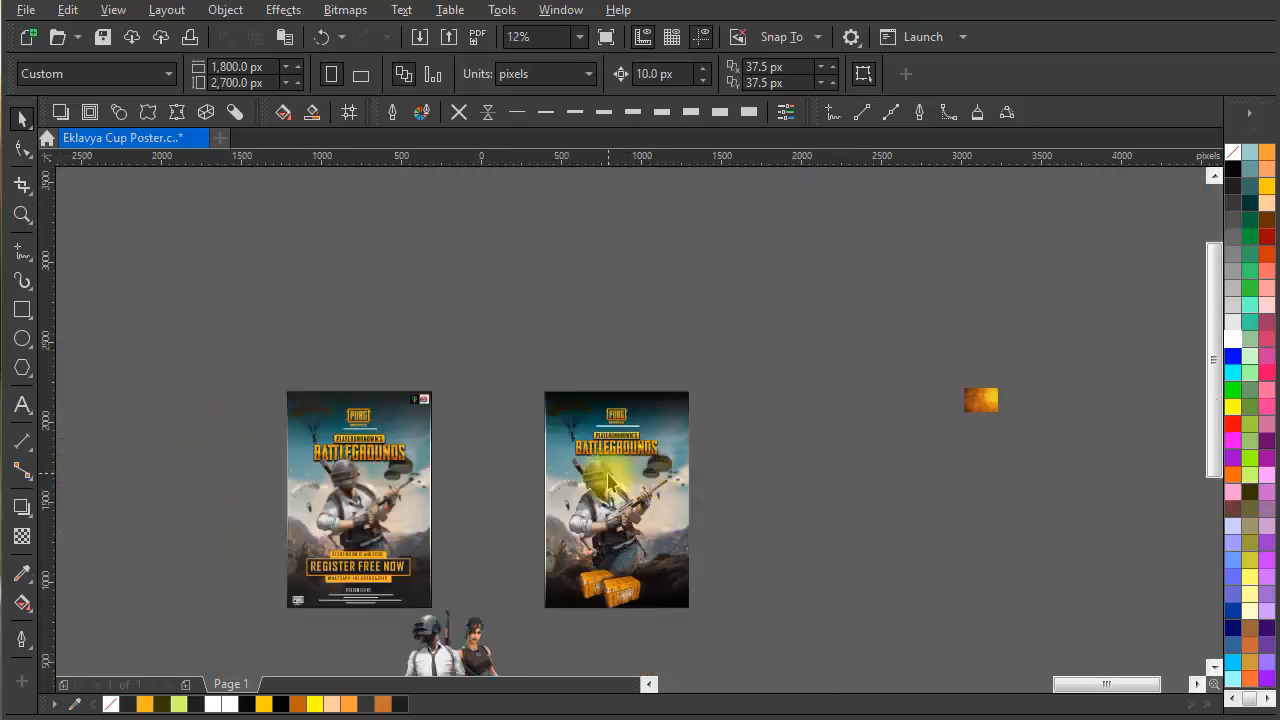
pyautogui.scroll(2, 640, 484)
pyautogui.click(608, 492)
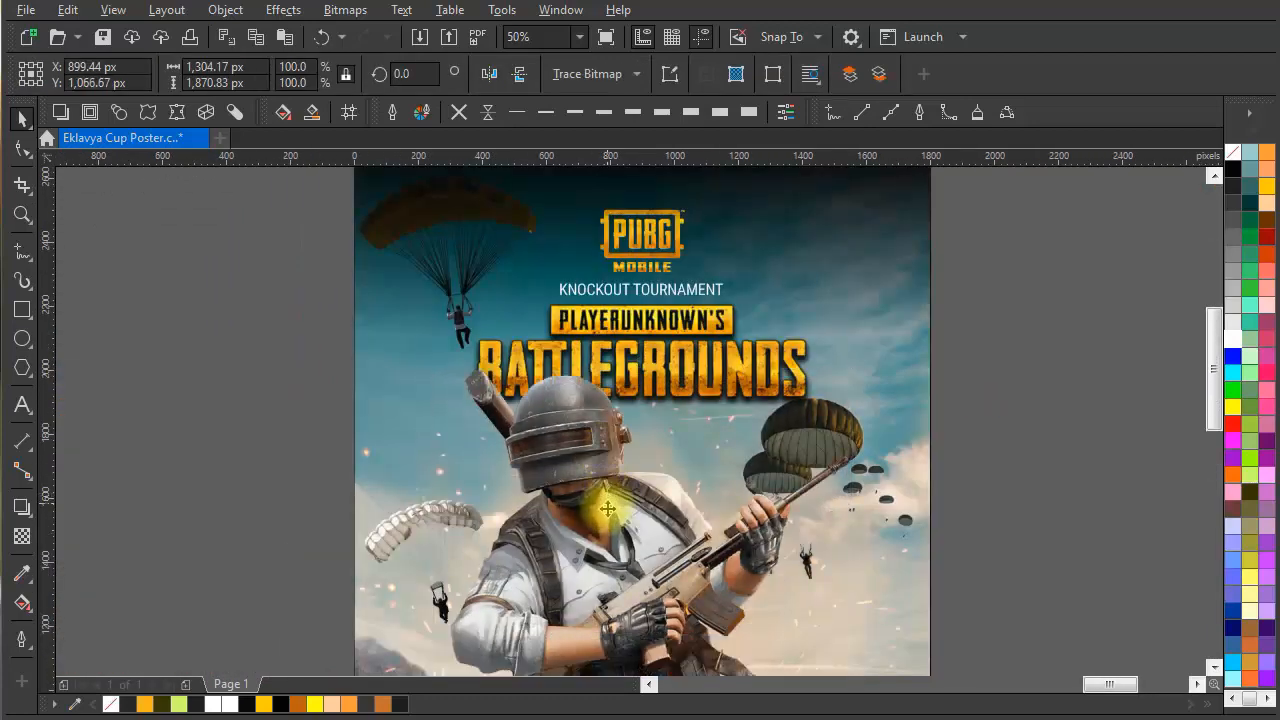
pyautogui.scroll(-1, 612, 490)
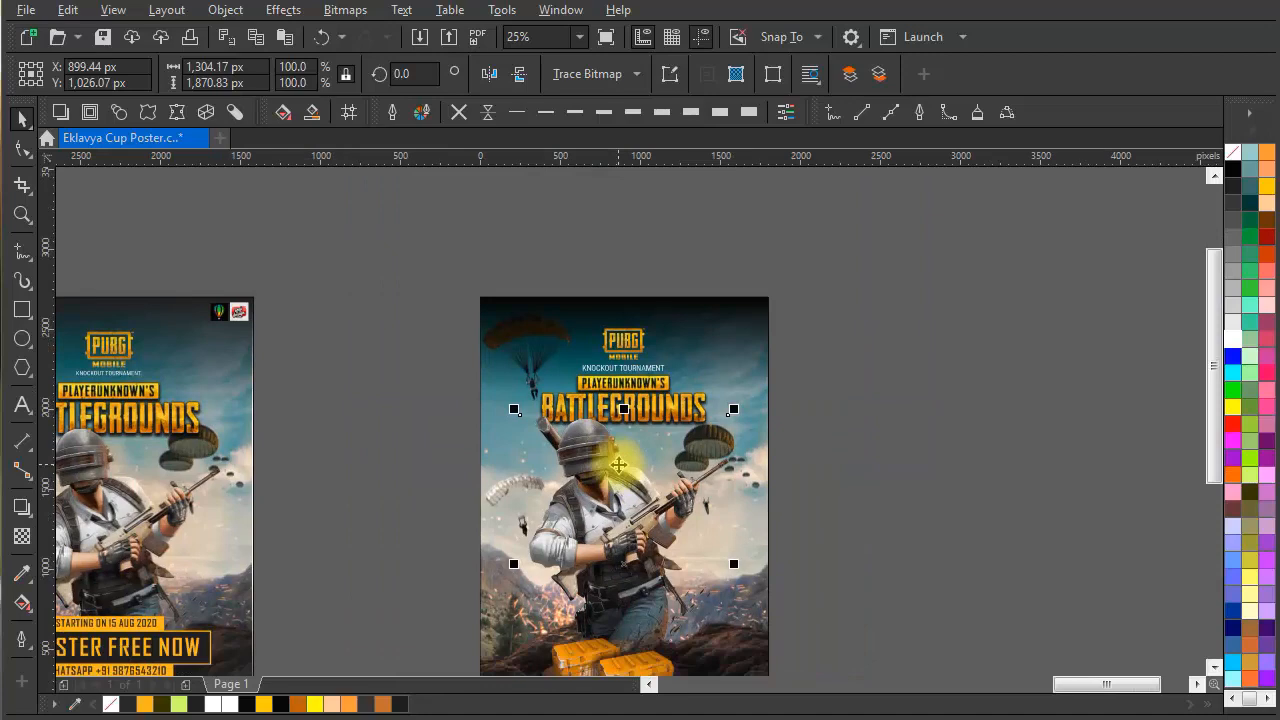
pyautogui.scroll(-1, 646, 357)
pyautogui.scroll(1, 646, 363)
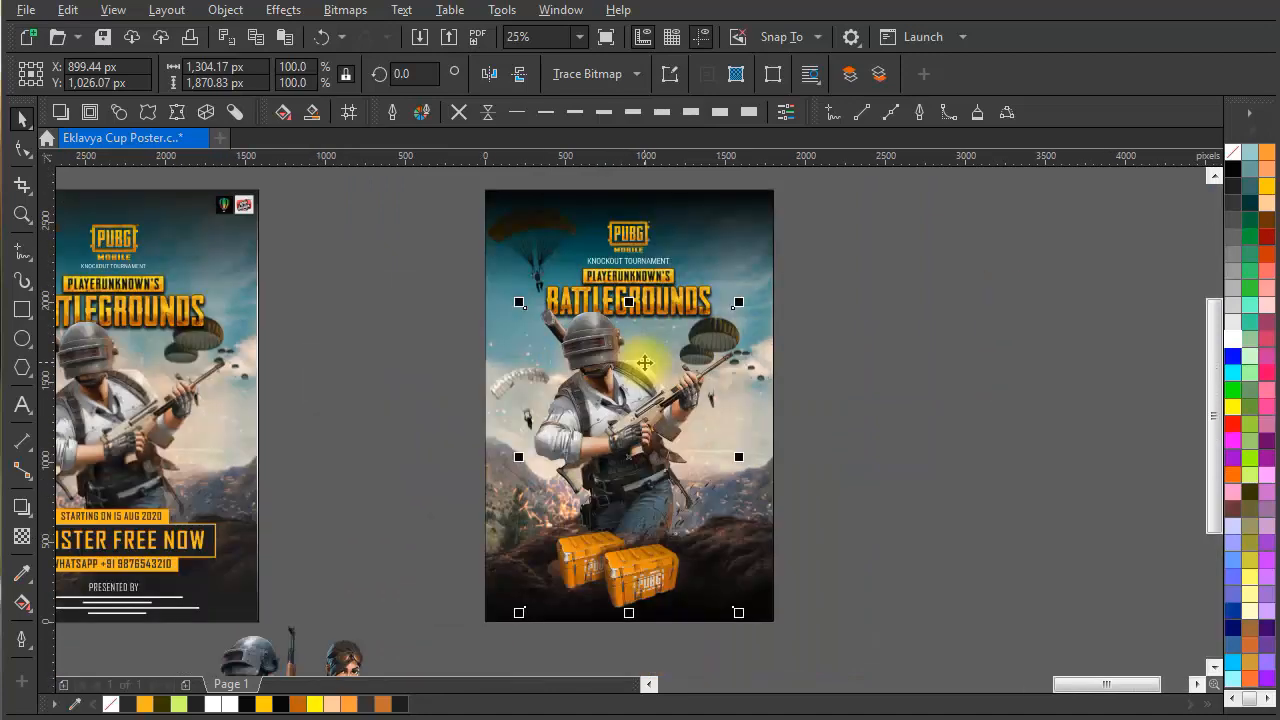
pyautogui.moveTo(655, 405); pyautogui.dragTo(718, 424)
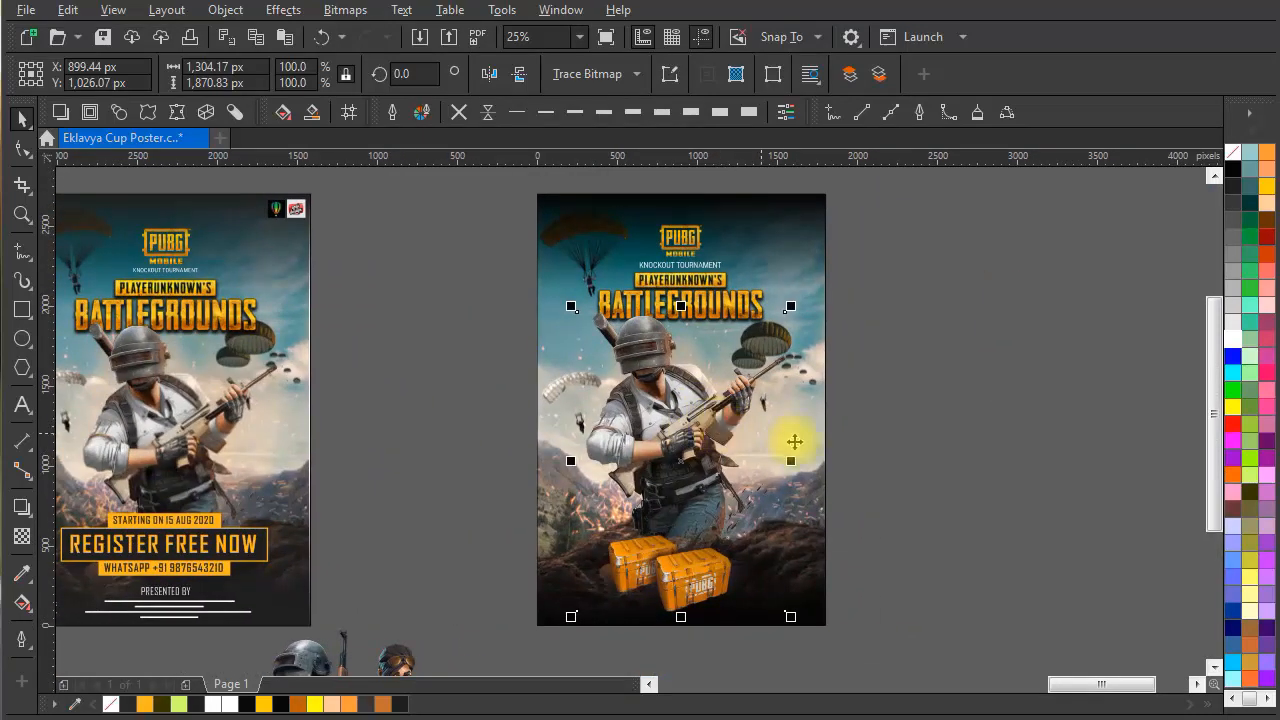
pyautogui.click(942, 474)
pyautogui.moveTo(893, 502); pyautogui.dragTo(868, 434)
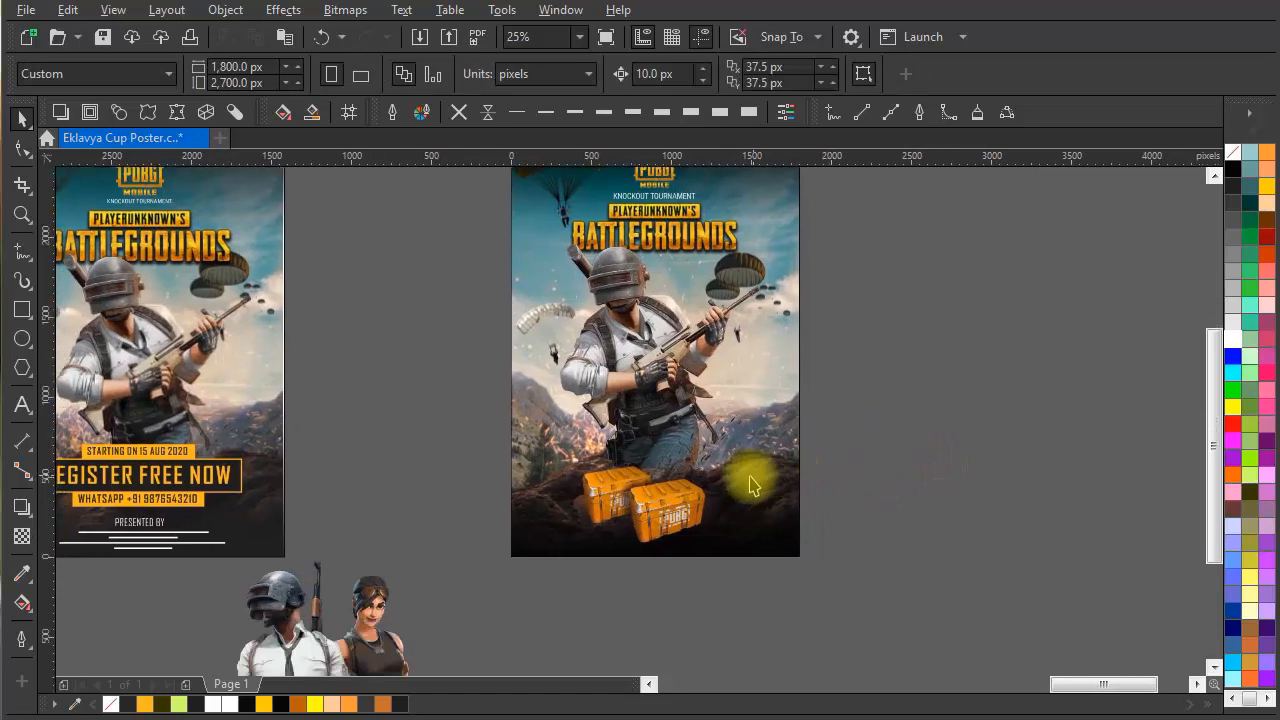
# Apply a vertical linear transparency to the character, fading from the chest to the page bottom, with an intermediate node at 70%
pyautogui.click(668, 414)
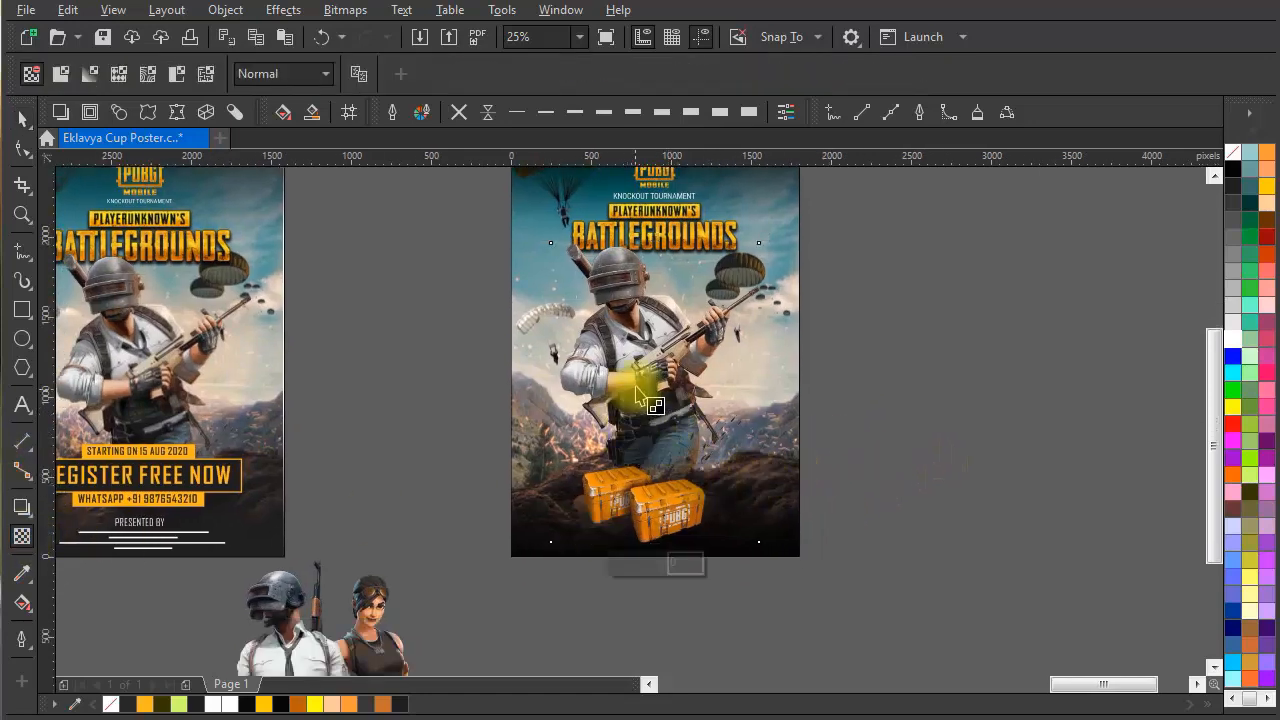
pyautogui.moveTo(644, 300); pyautogui.dragTo(643, 556)
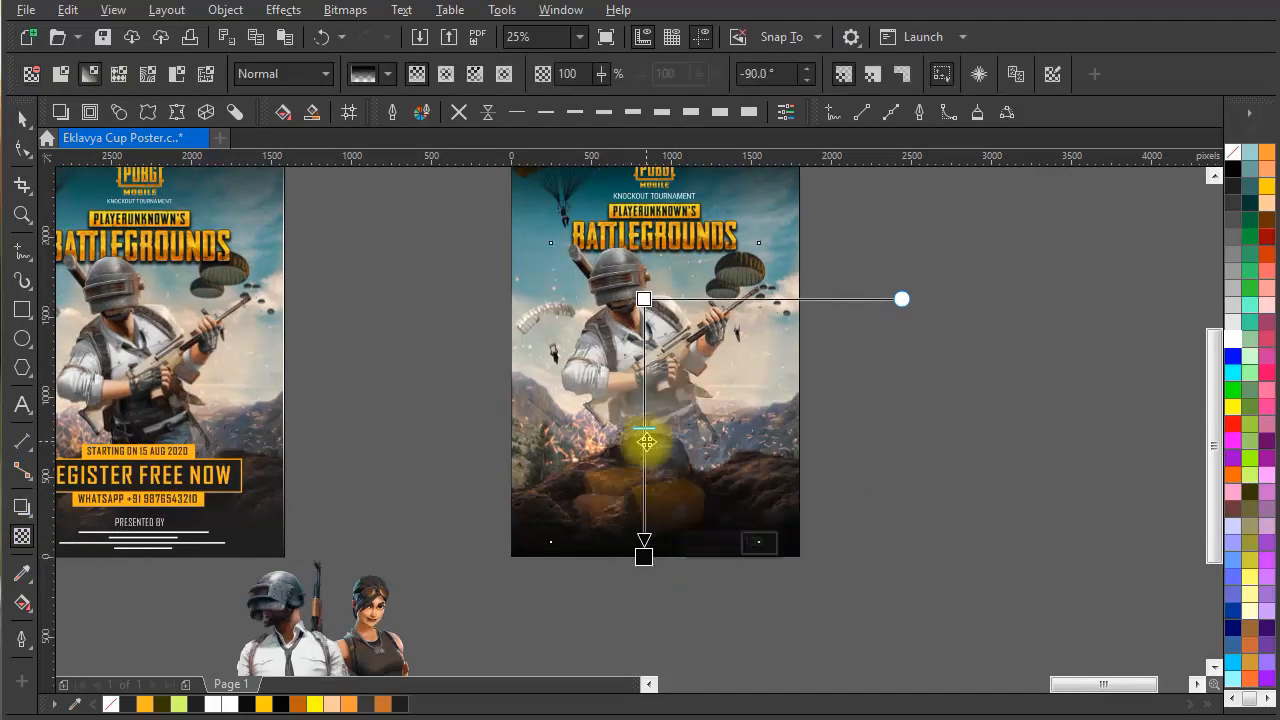
pyautogui.moveTo(643, 407); pyautogui.dragTo(646, 423)
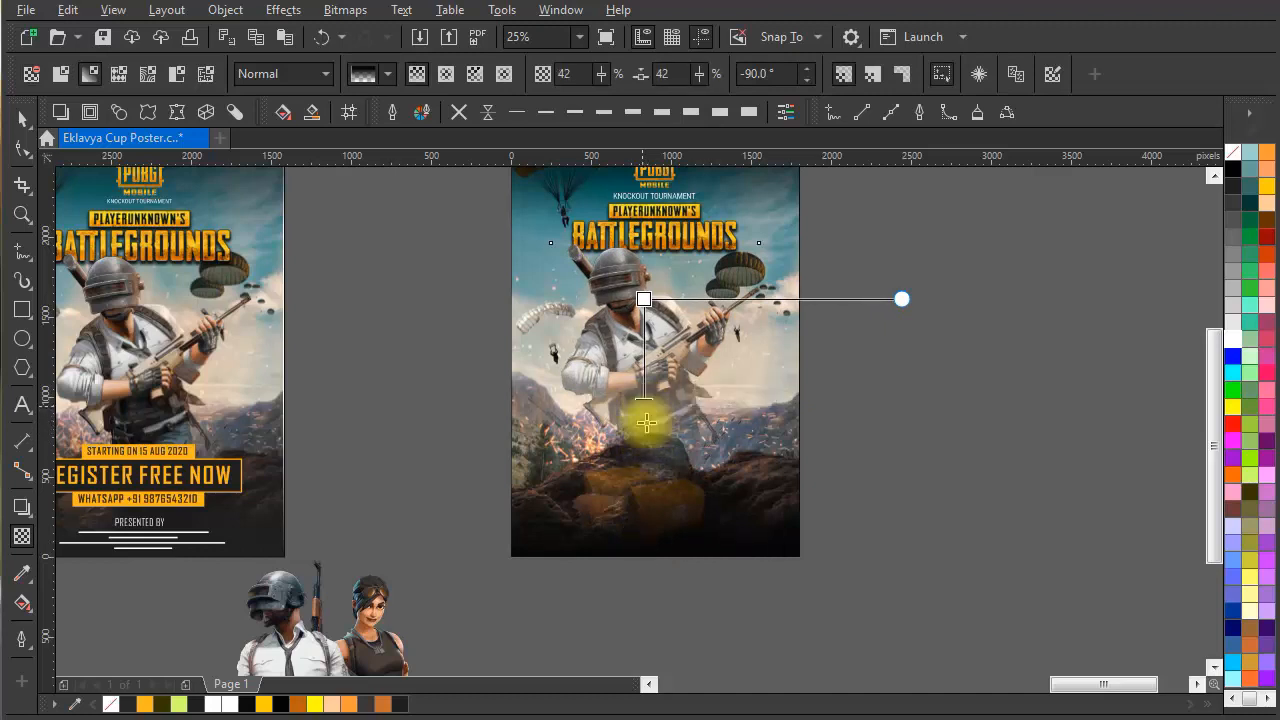
pyautogui.moveTo(645, 487); pyautogui.dragTo(644, 478)
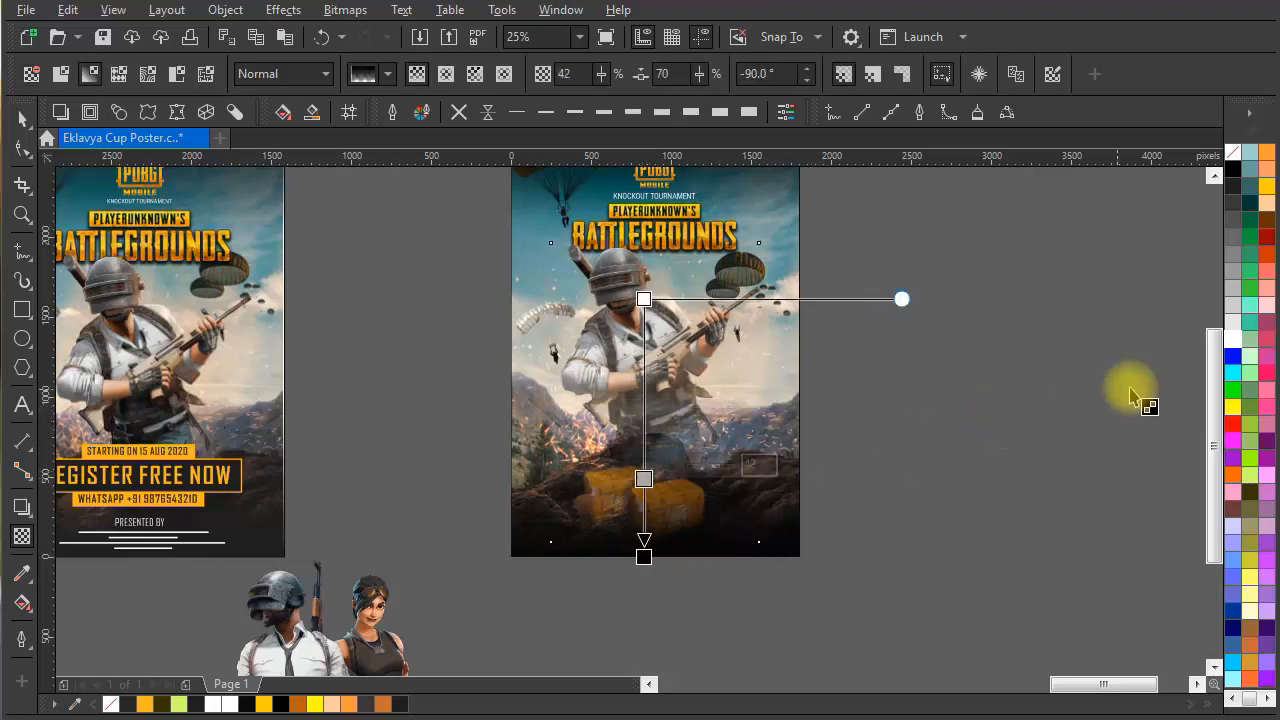
# Make the intermediate transparency node white and shorten the fade to end at the rocks, hiding the crates
pyautogui.click(1232, 342)
pyautogui.click(644, 552)
pyautogui.moveTo(644, 552); pyautogui.dragTo(647, 490)
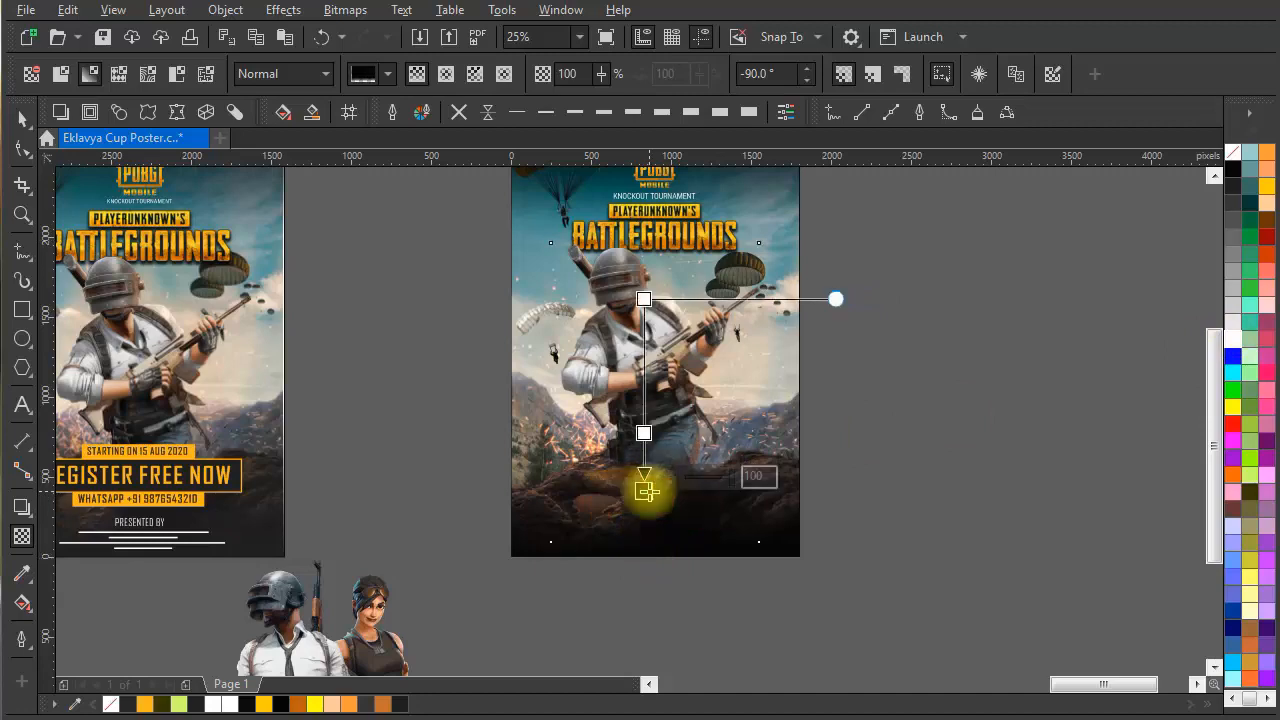
pyautogui.click(21, 119)
pyautogui.click(816, 370)
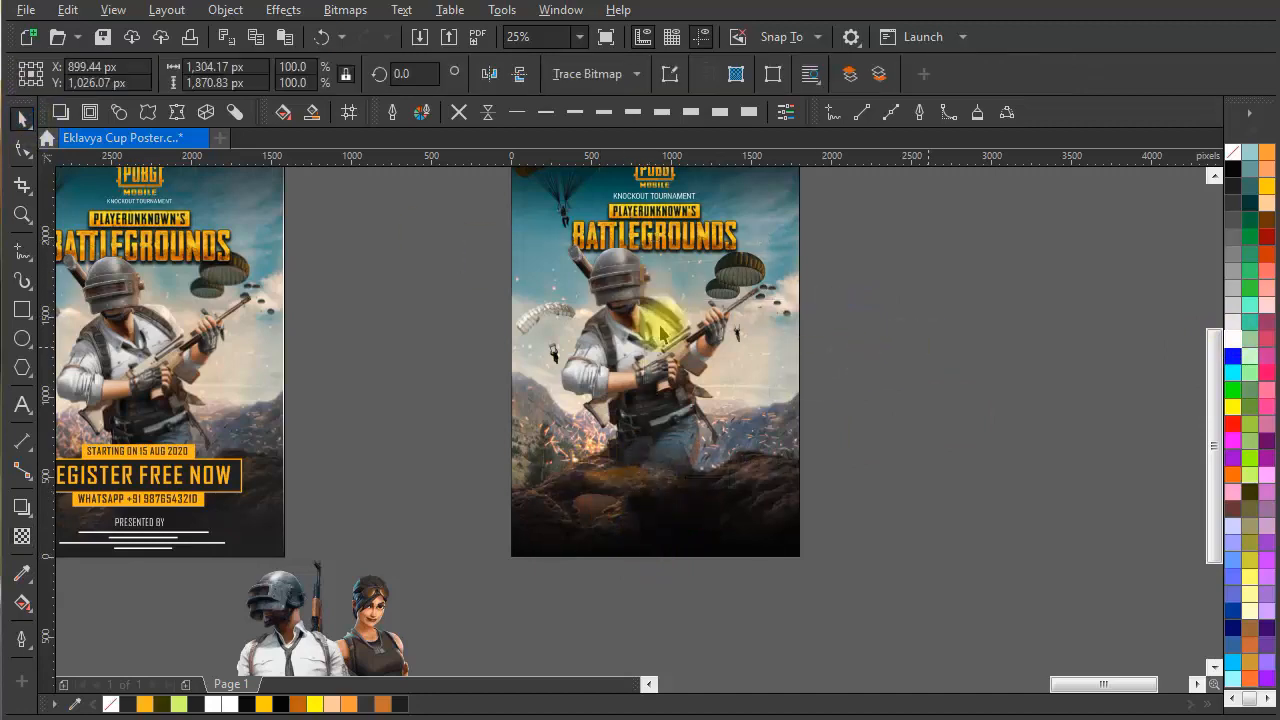
# Nudge the PUBG Mobile logo up slightly towards the page's upper edge
pyautogui.scroll(1, 648, 330)
pyautogui.moveTo(646, 350); pyautogui.dragTo(648, 450)
pyautogui.scroll(-1, 676, 392)
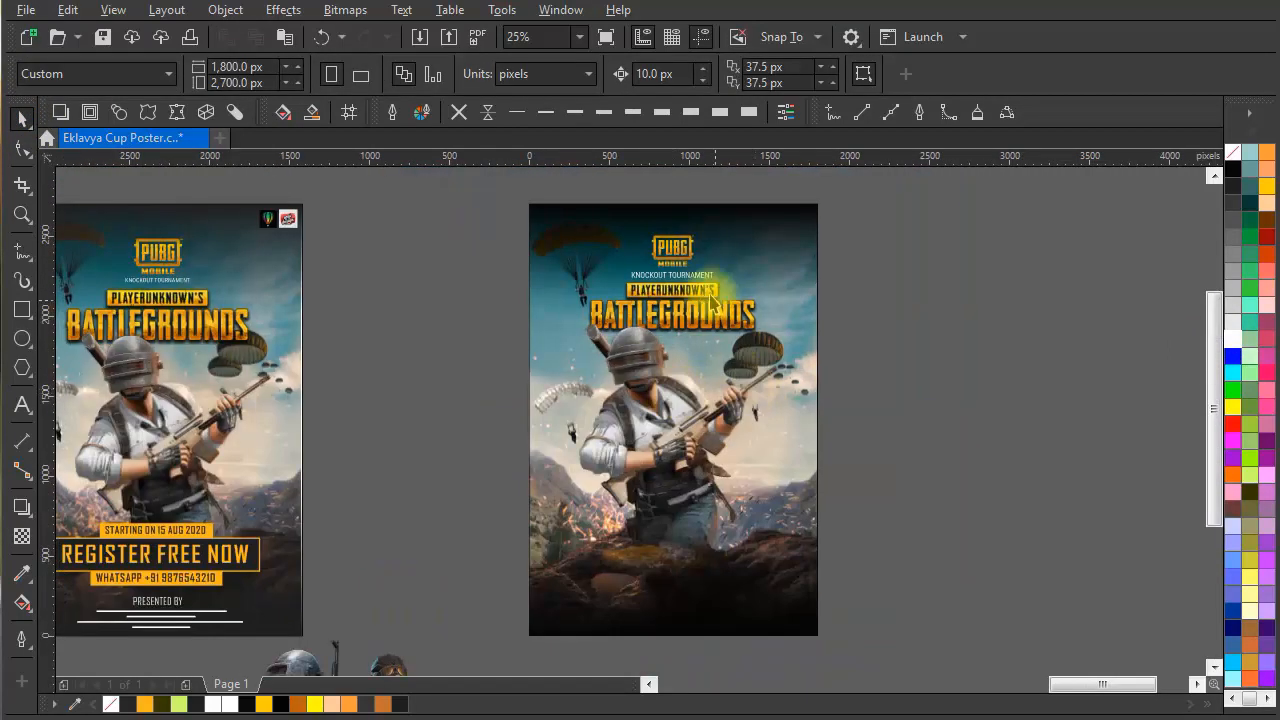
pyautogui.click(672, 247)
pyautogui.scroll(3, 650, 278)
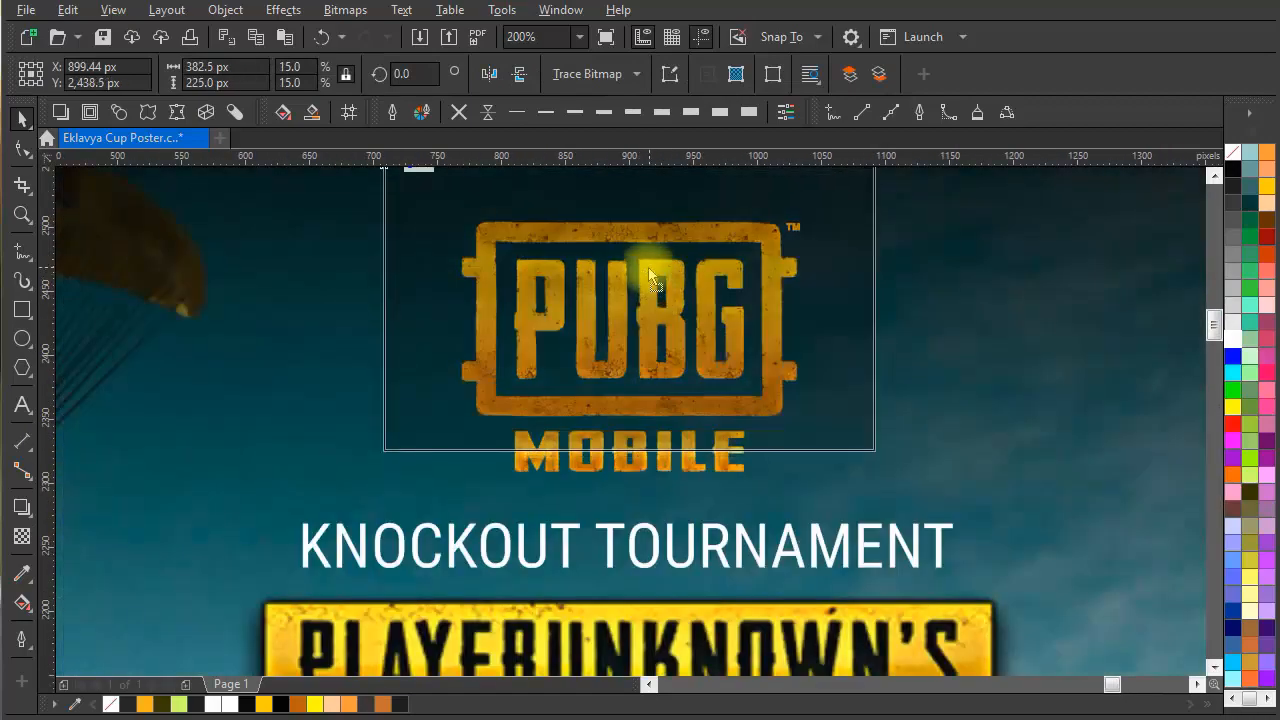
pyautogui.scroll(-2, 647, 330)
pyautogui.moveTo(649, 275)
pyautogui.mouseDown()
pyautogui.moveTo(662, 277)
pyautogui.moveTo(663, 259)
pyautogui.mouseUp()
# Raise the KNOCKOUT TOURNAMENT text to 2,283.91 px and move the BATTLEGROUNDS title up slightly towards it
pyautogui.click(655, 296)
pyautogui.scroll(2, 654, 298)
pyautogui.scroll(-2, 663, 259)
pyautogui.click(695, 388)
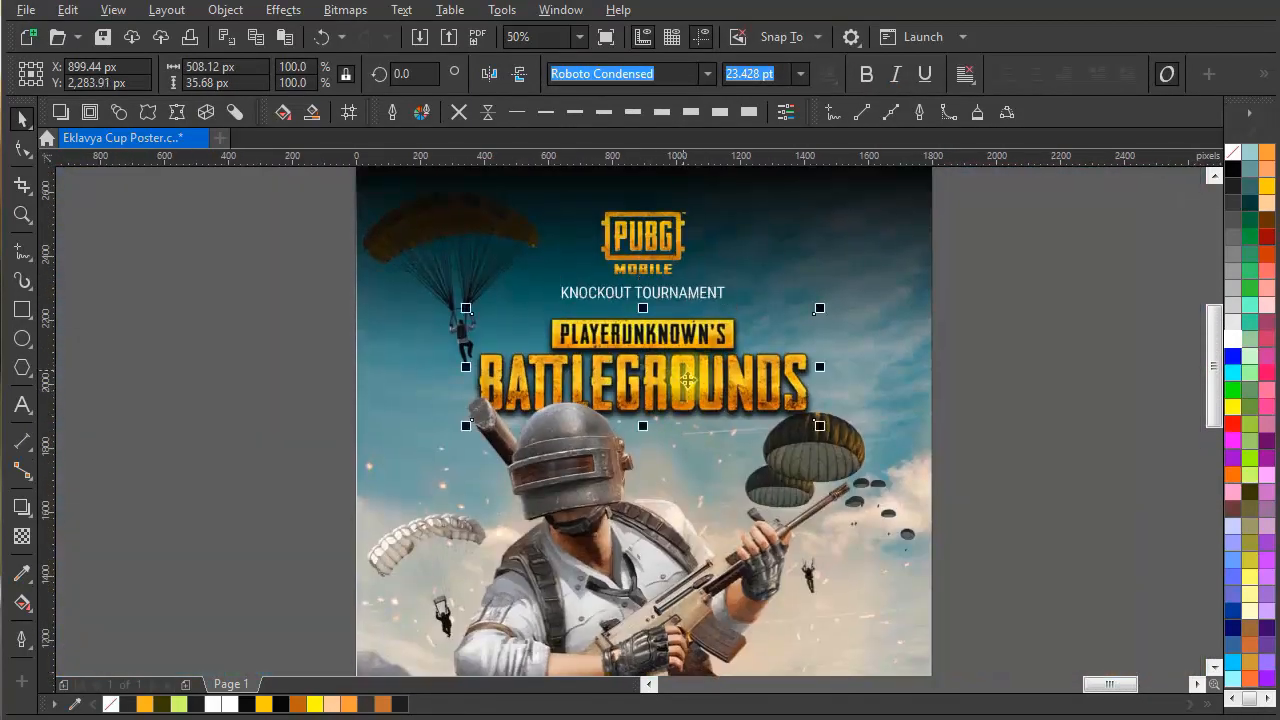
pyautogui.moveTo(700, 370); pyautogui.dragTo(701, 364)
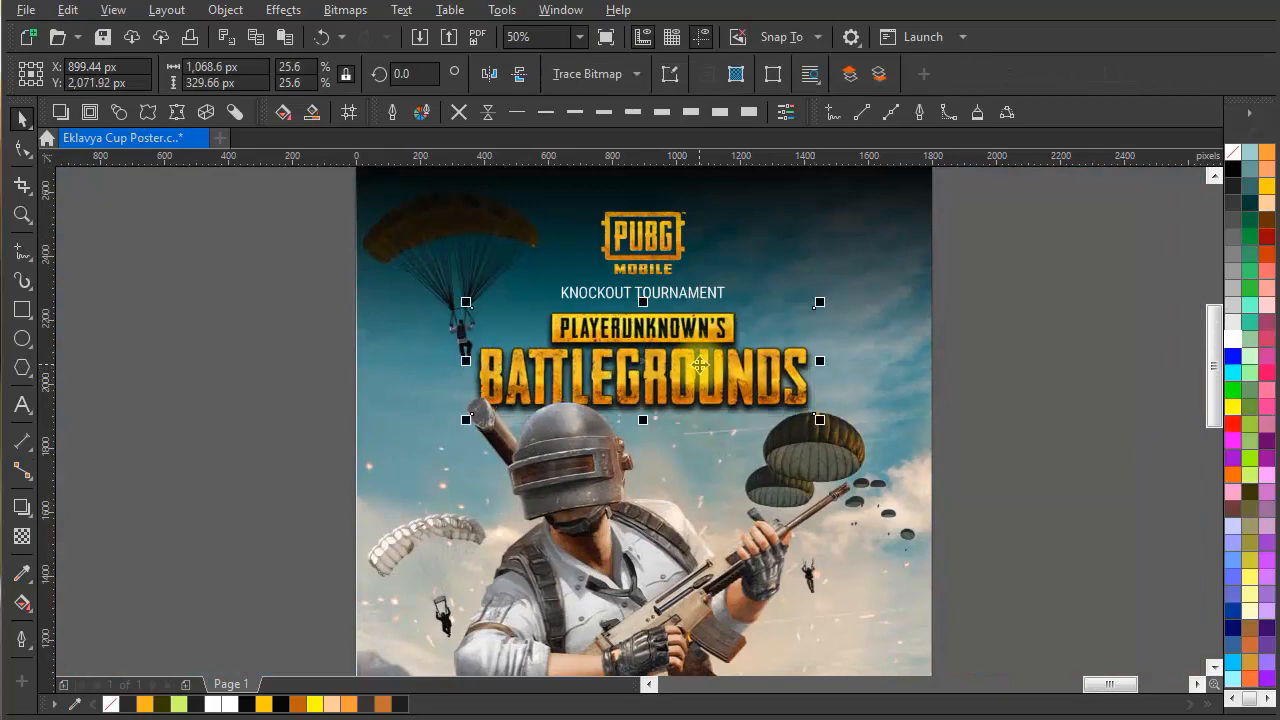
# Draw a rectangle 1,150 px wide and 187.5 px high on the empty area beside the poster page
pyautogui.scroll(-1, 702, 368)
pyautogui.click(900, 402)
pyautogui.moveTo(837, 466)
pyautogui.mouseDown()
pyautogui.moveTo(829, 445)
pyautogui.moveTo(841, 449)
pyautogui.mouseUp()
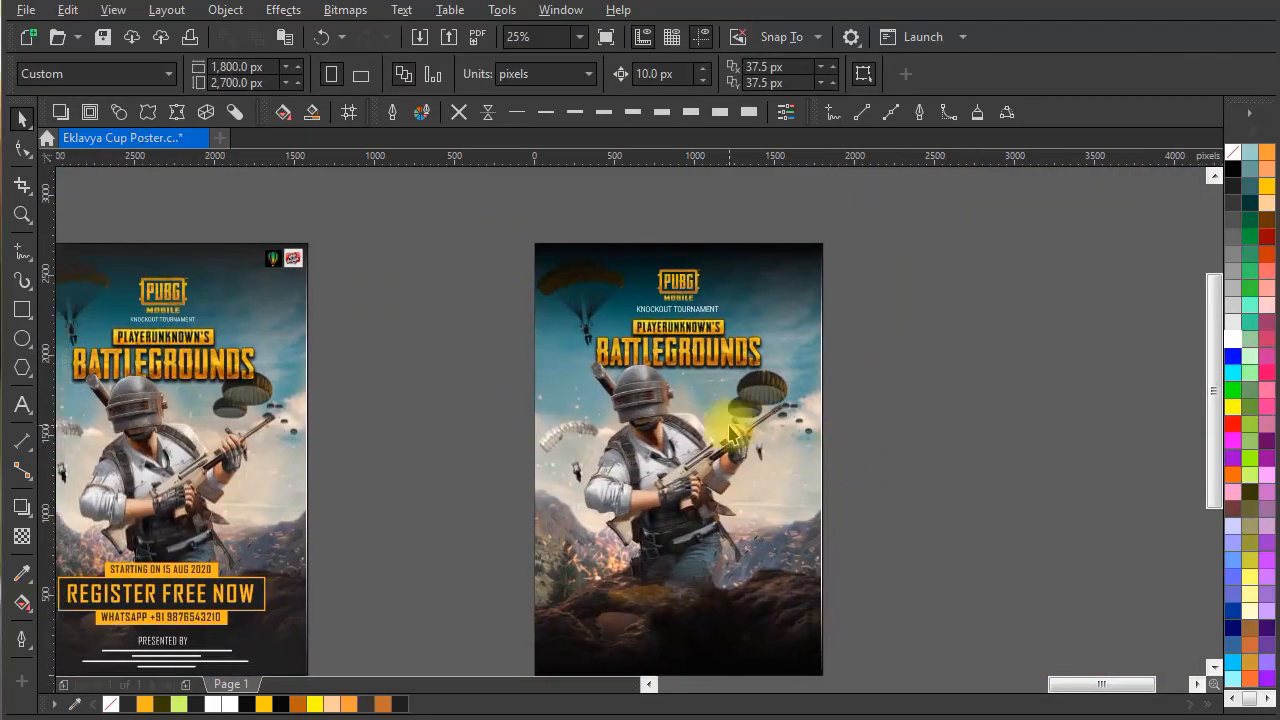
pyautogui.moveTo(739, 467); pyautogui.dragTo(757, 468)
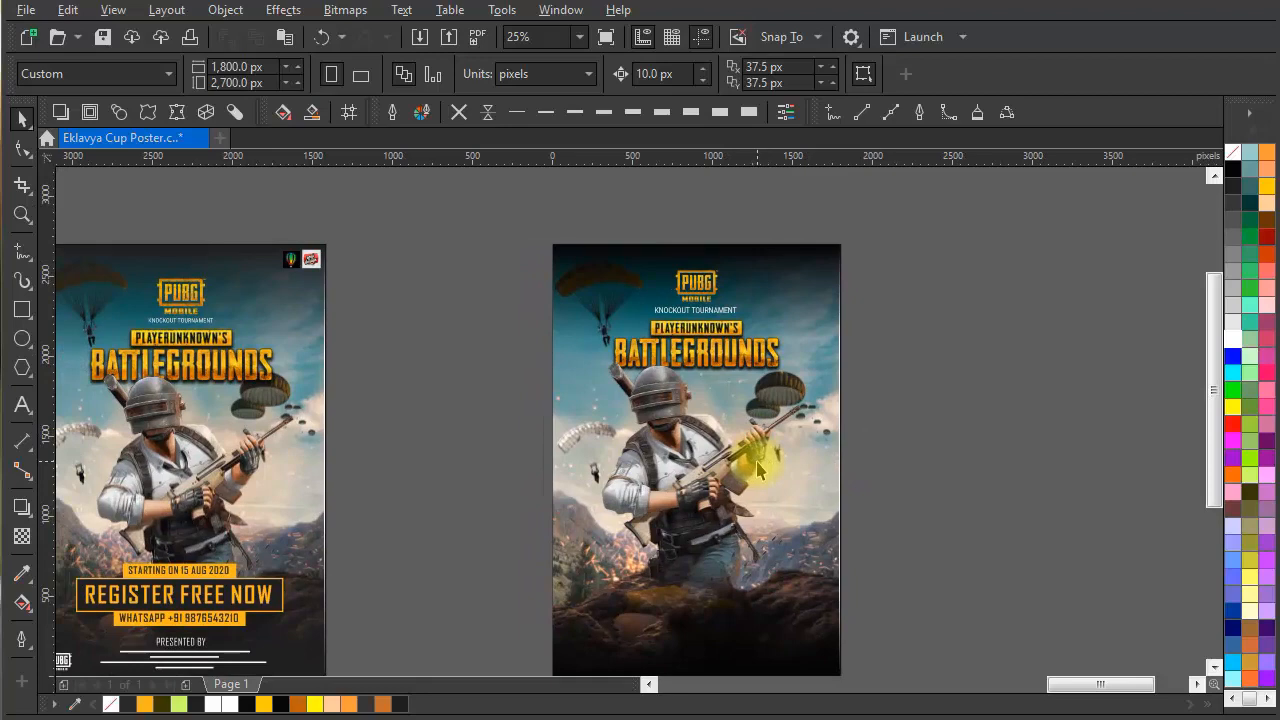
pyautogui.moveTo(874, 529); pyautogui.dragTo(820, 400)
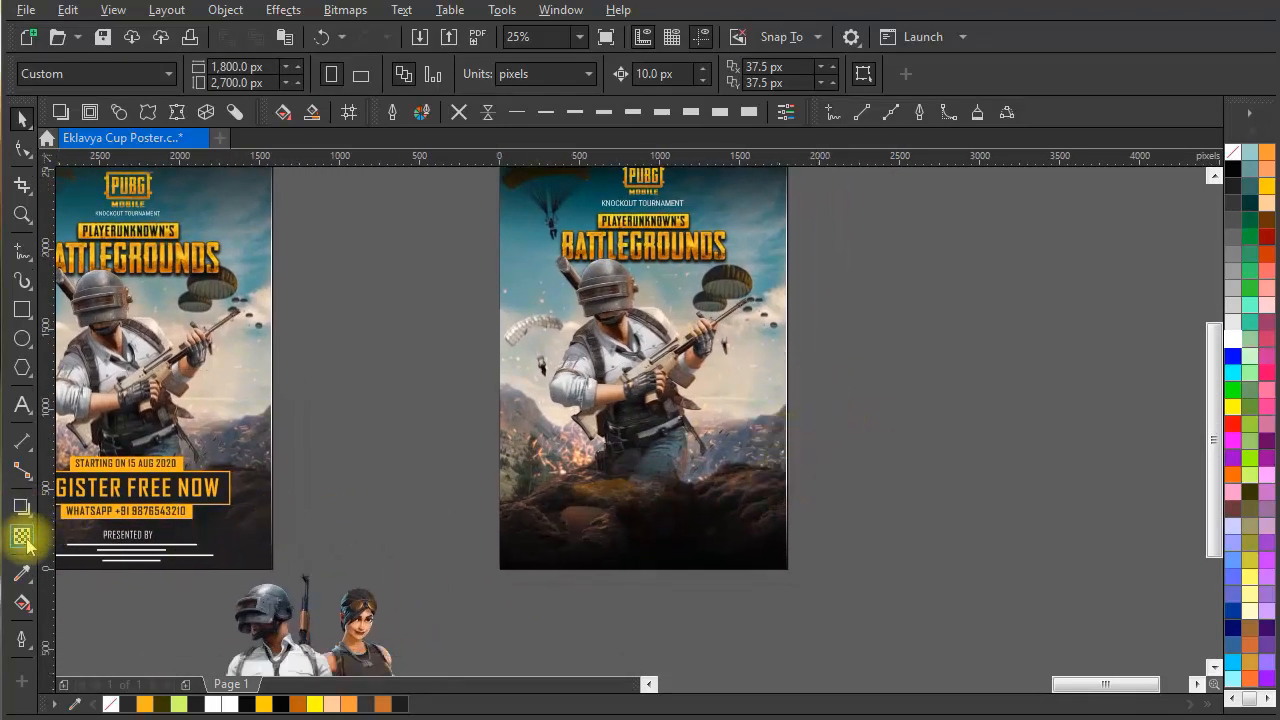
pyautogui.moveTo(908, 506); pyautogui.dragTo(893, 533)
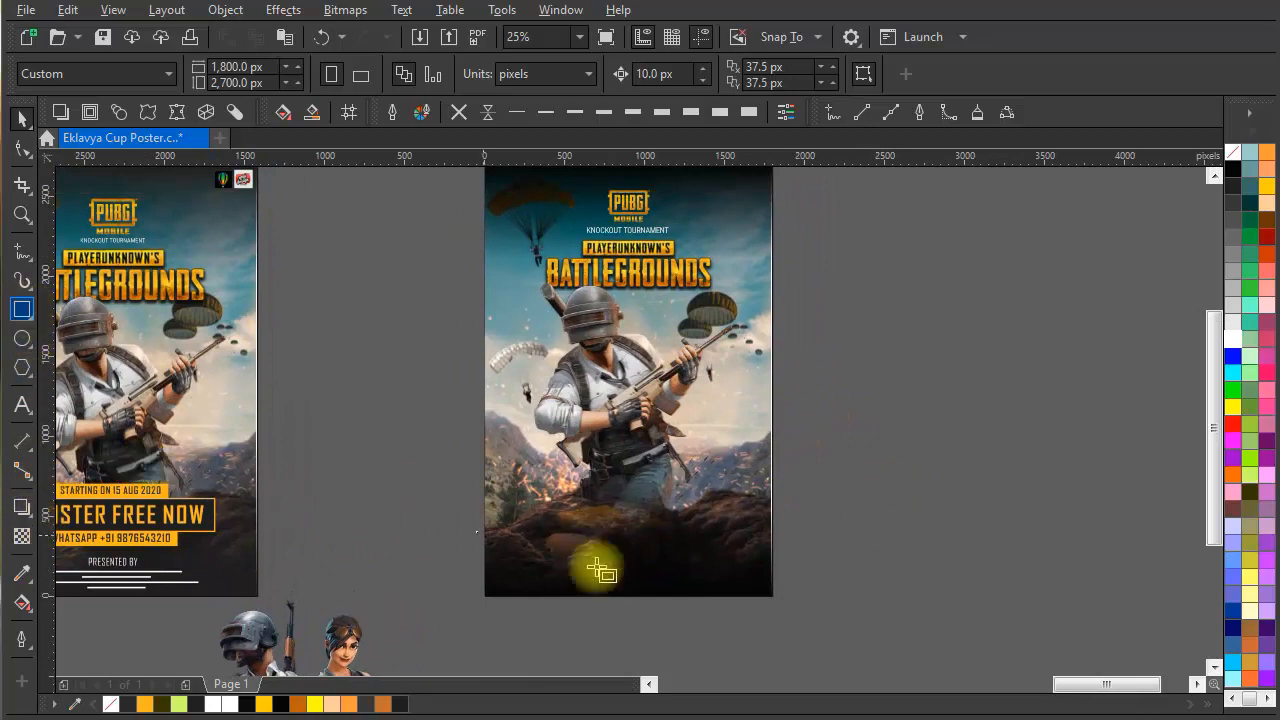
pyautogui.moveTo(600, 570); pyautogui.dragTo(772, 580)
pyautogui.moveTo(1028, 511); pyautogui.dragTo(1031, 513)
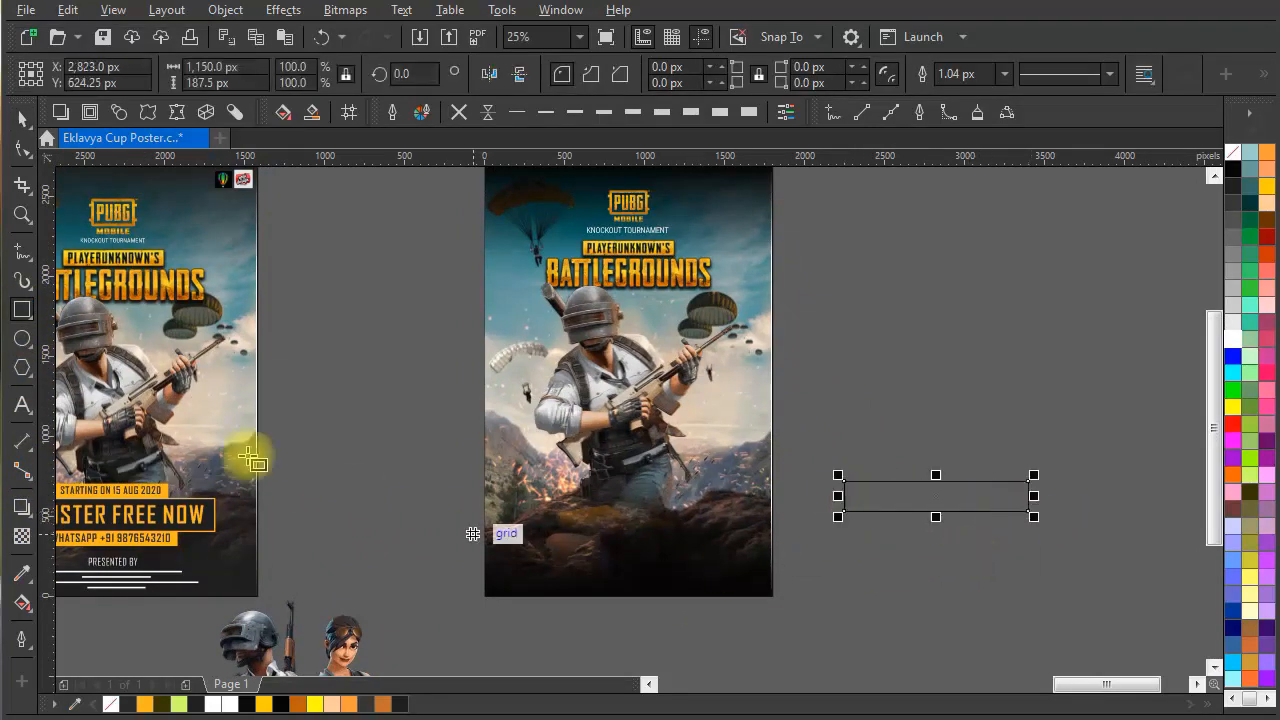
# Fill the rectangle with the orange sampled from the reference poster's REGISTER FREE NOW frame, remove its outline, and shift it slightly towards the page
pyautogui.click(17, 120)
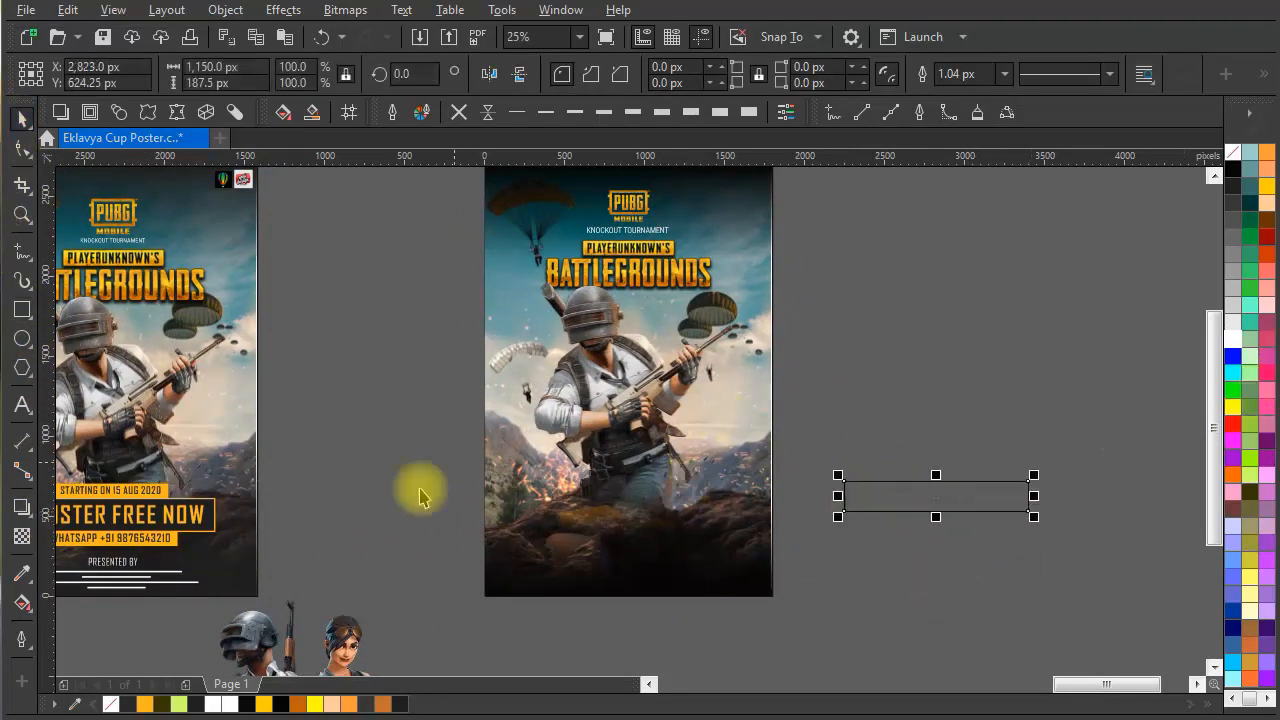
pyautogui.click(21, 573)
pyautogui.click(210, 514)
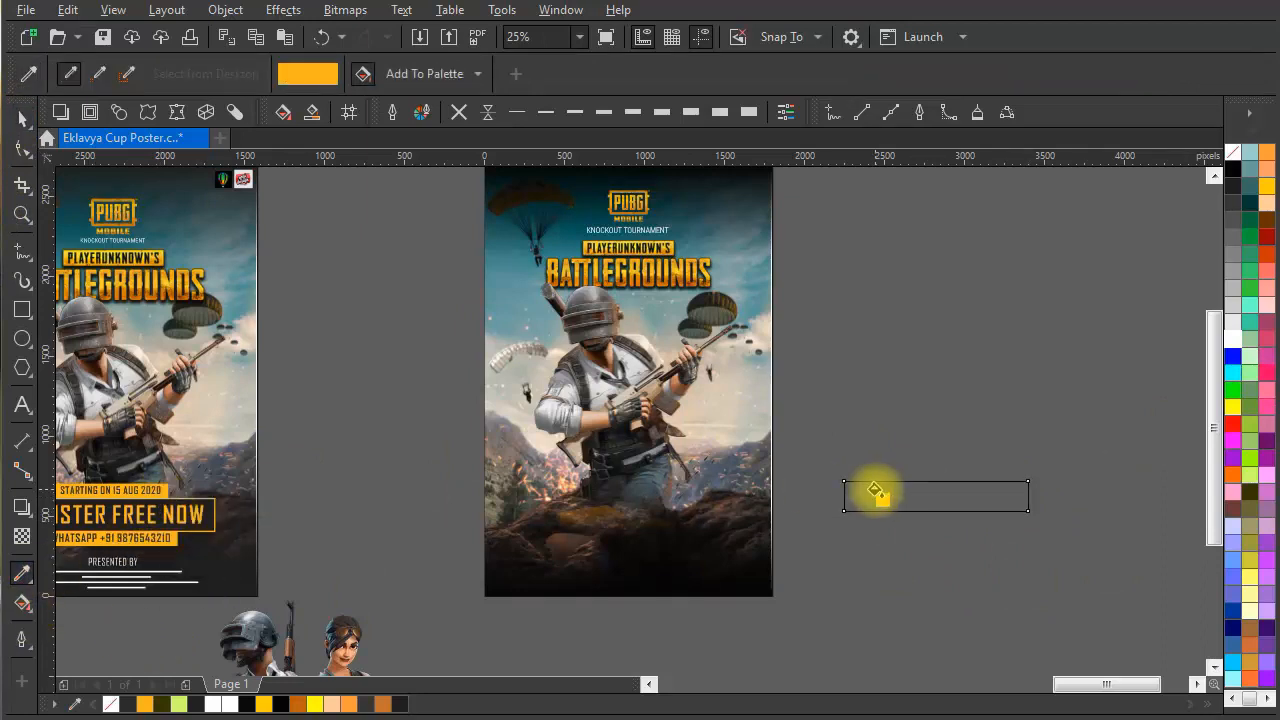
pyautogui.click(877, 492)
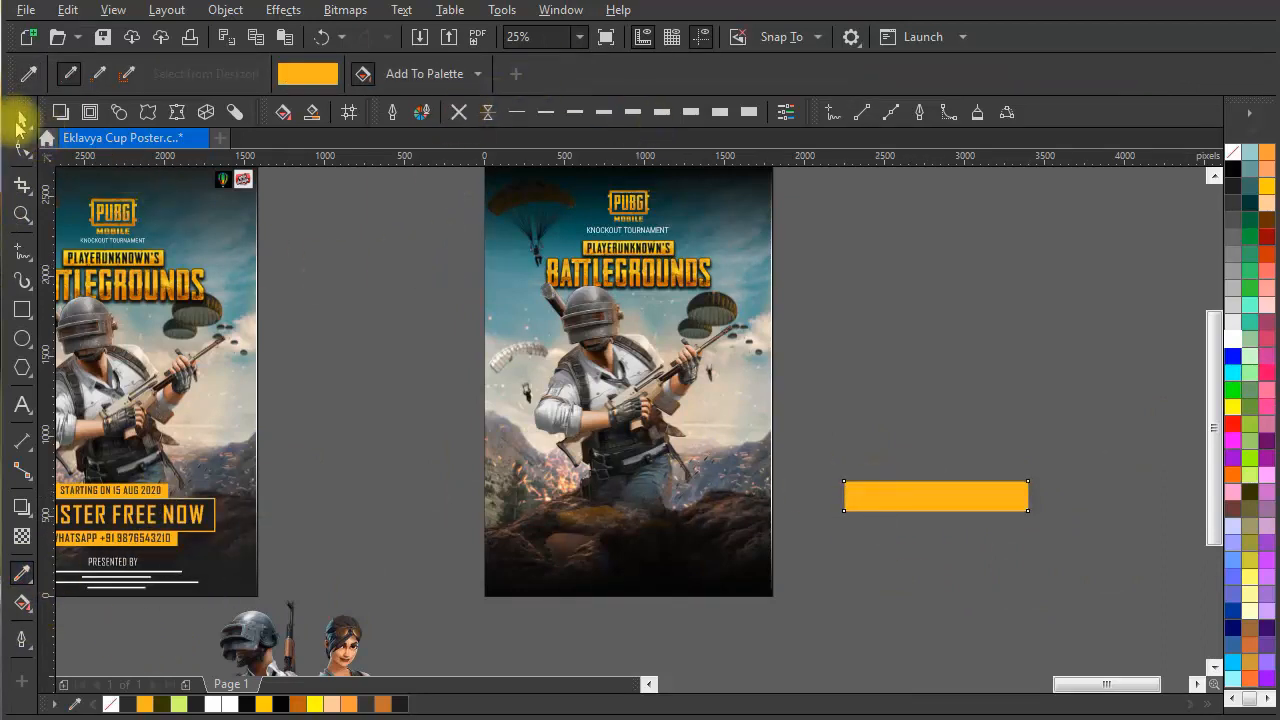
pyautogui.click(20, 120)
pyautogui.moveTo(878, 490); pyautogui.dragTo(854, 488)
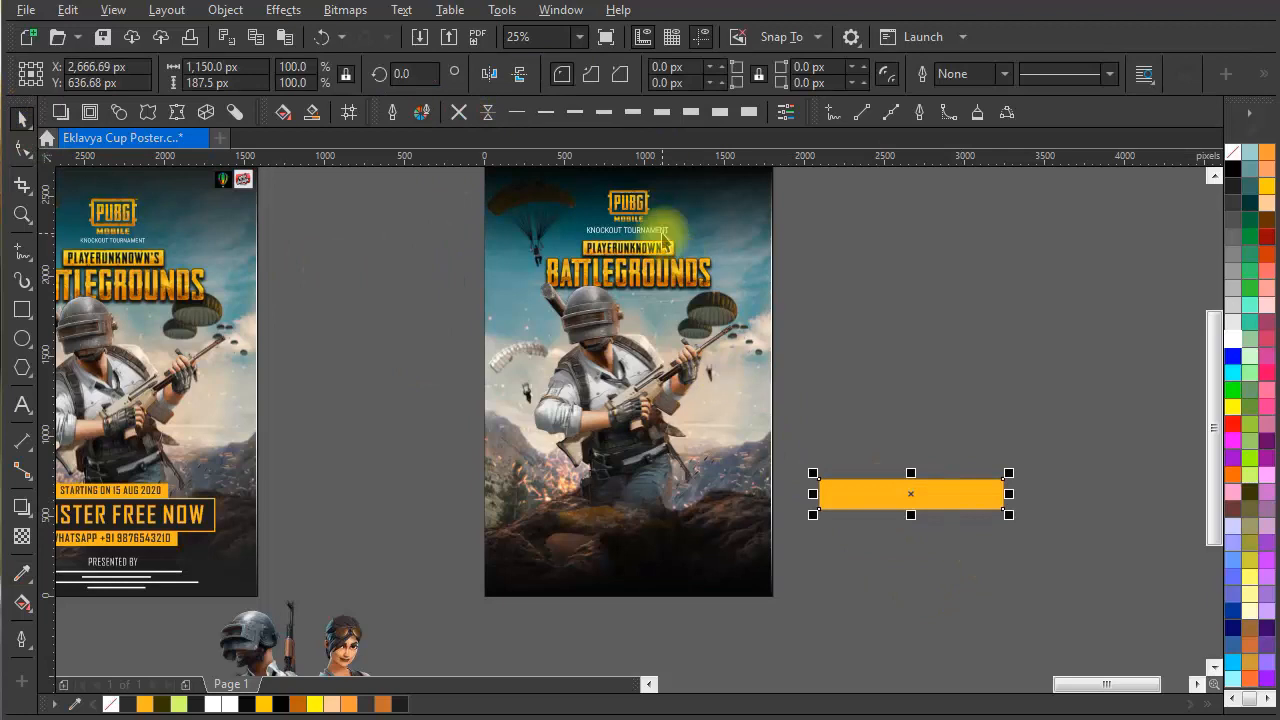
# Copy the KNOCKOUT TOURNAMENT text above the orange bar, colour it near-black, and set its font to Agency FB Bold
pyautogui.moveTo(663, 238); pyautogui.dragTo(910, 410)
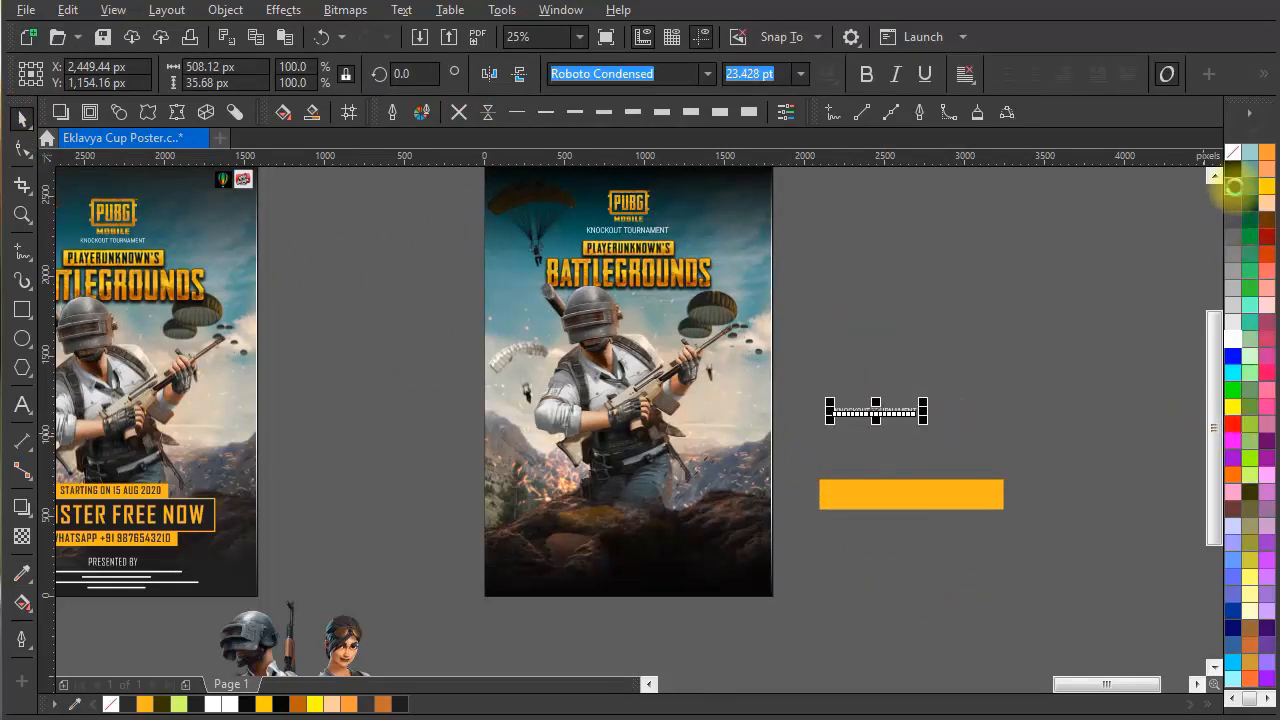
pyautogui.click(1234, 187)
pyautogui.click(705, 74)
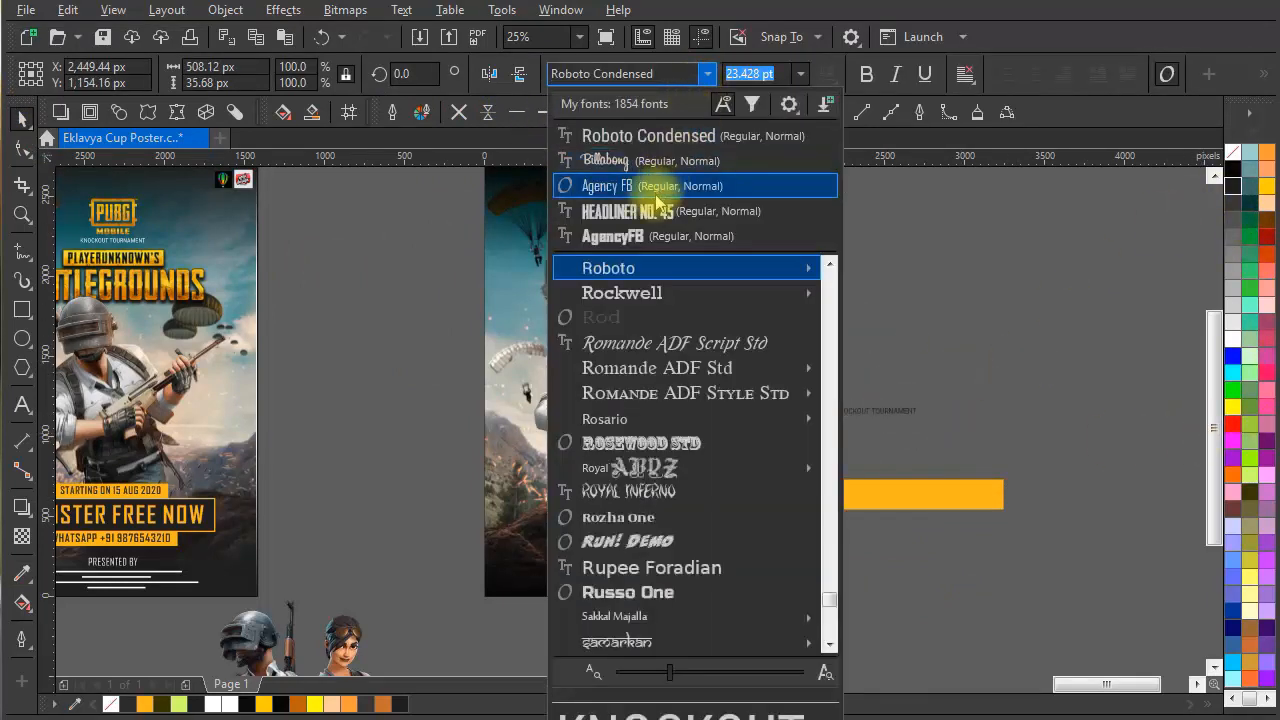
pyautogui.click(640, 236)
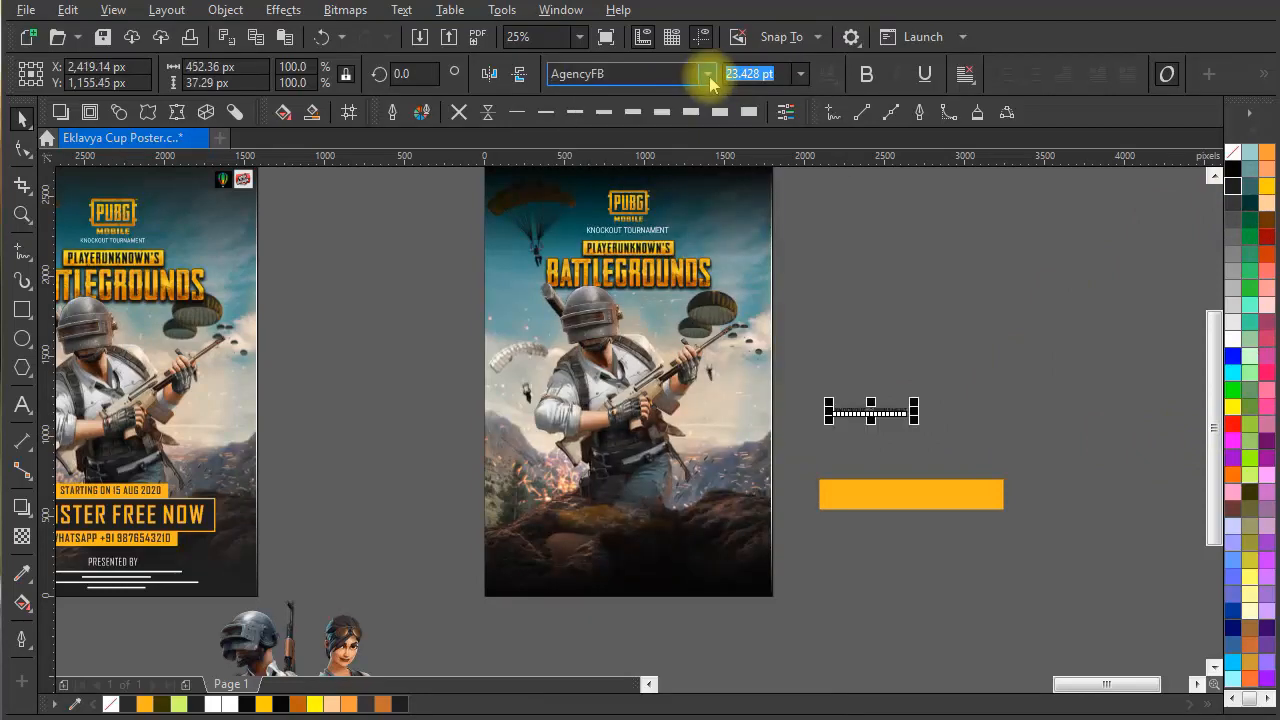
pyautogui.click(706, 74)
pyautogui.moveTo(823, 320)
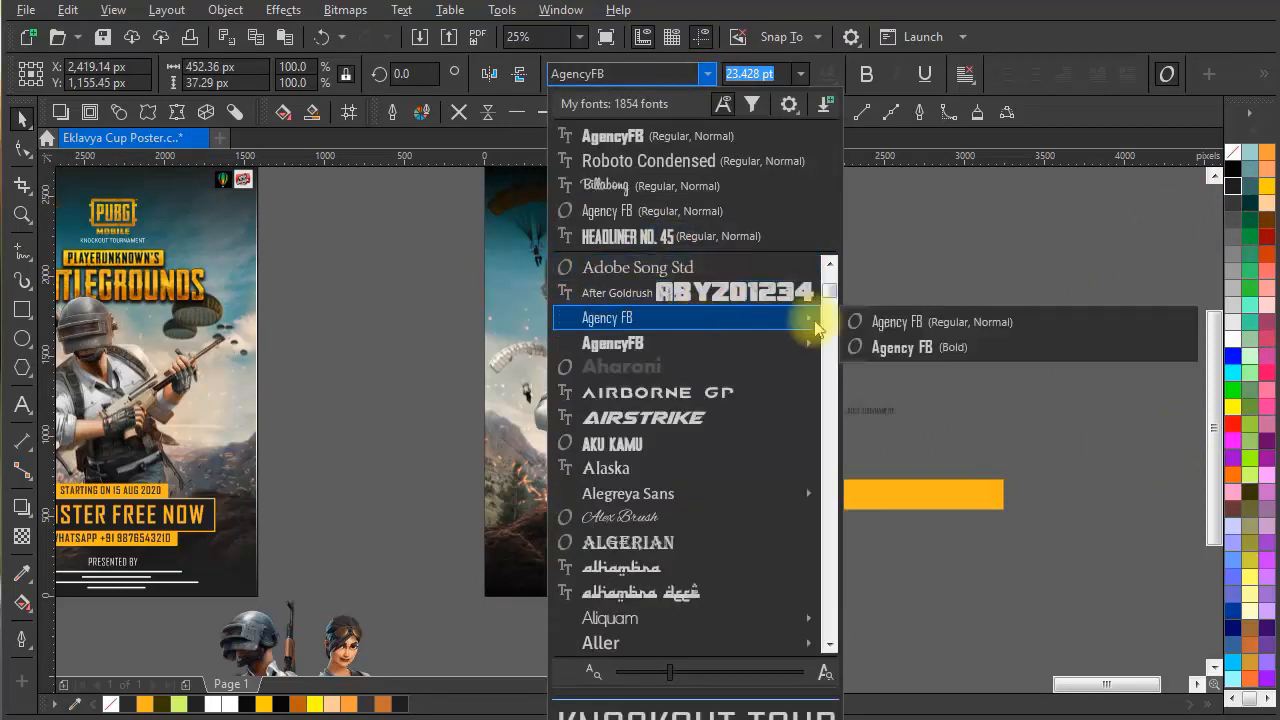
pyautogui.click(849, 346)
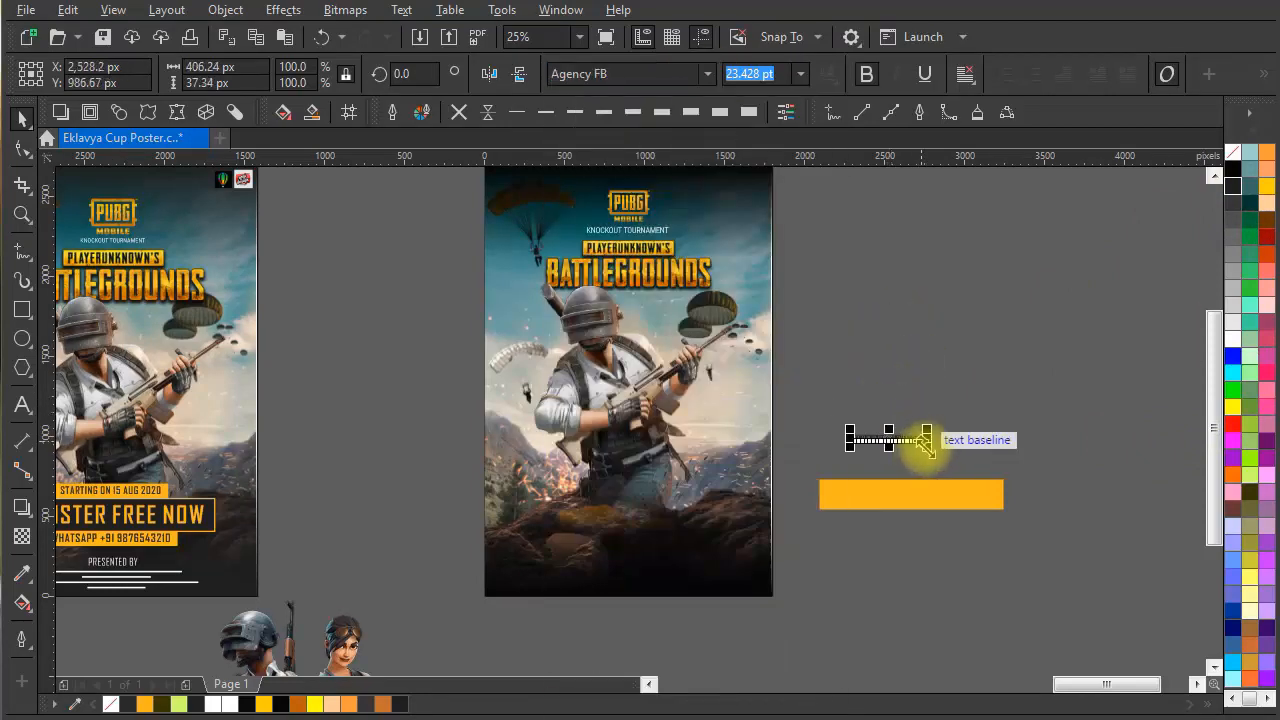
# Enlarge the copied text to about 979 px wide and centre it horizontally and vertically on the orange bar
pyautogui.moveTo(925, 446); pyautogui.dragTo(1018, 489)
pyautogui.keyDown('shift'); pyautogui.click(923, 496); pyautogui.keyUp('shift')
pyautogui.press('c')
pyautogui.press('e')
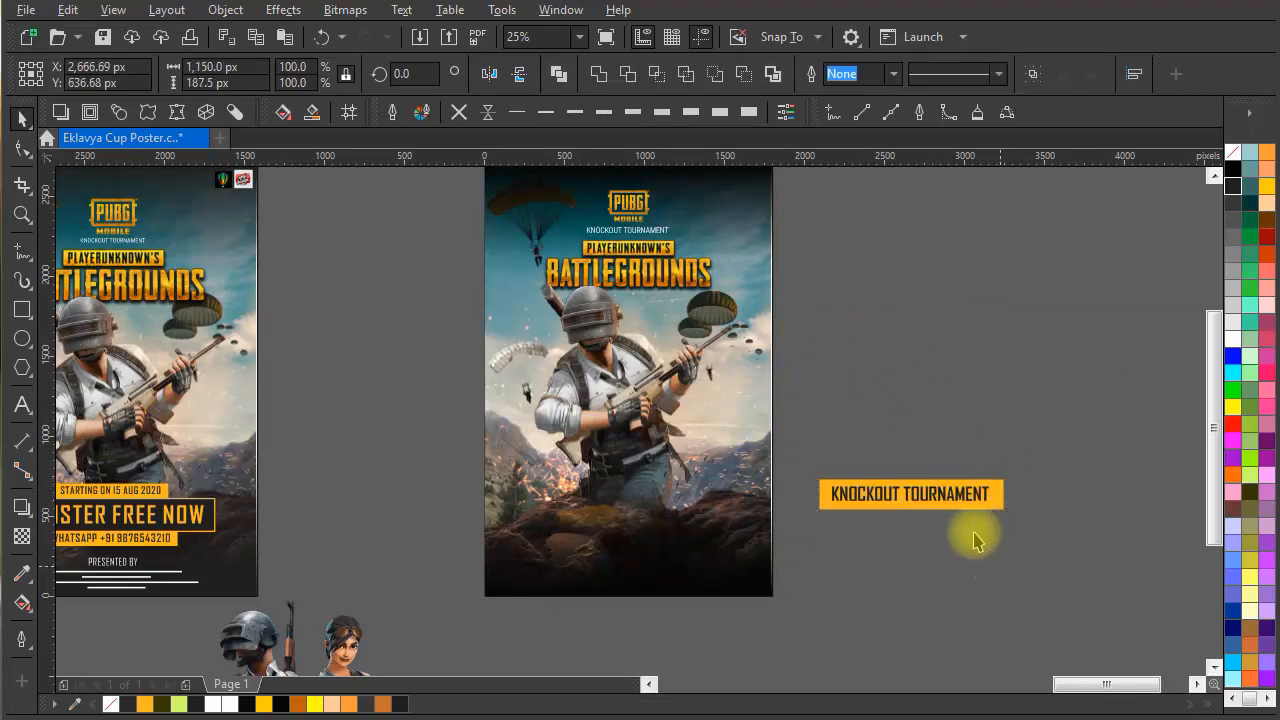
pyautogui.click(975, 535)
# Replace the text on the orange bar with STARTING ON 15TH AUG 2020
pyautogui.scroll(1, 940, 485)
pyautogui.doubleClick(939, 501)
pyautogui.hotkey('ctrl', 'a')
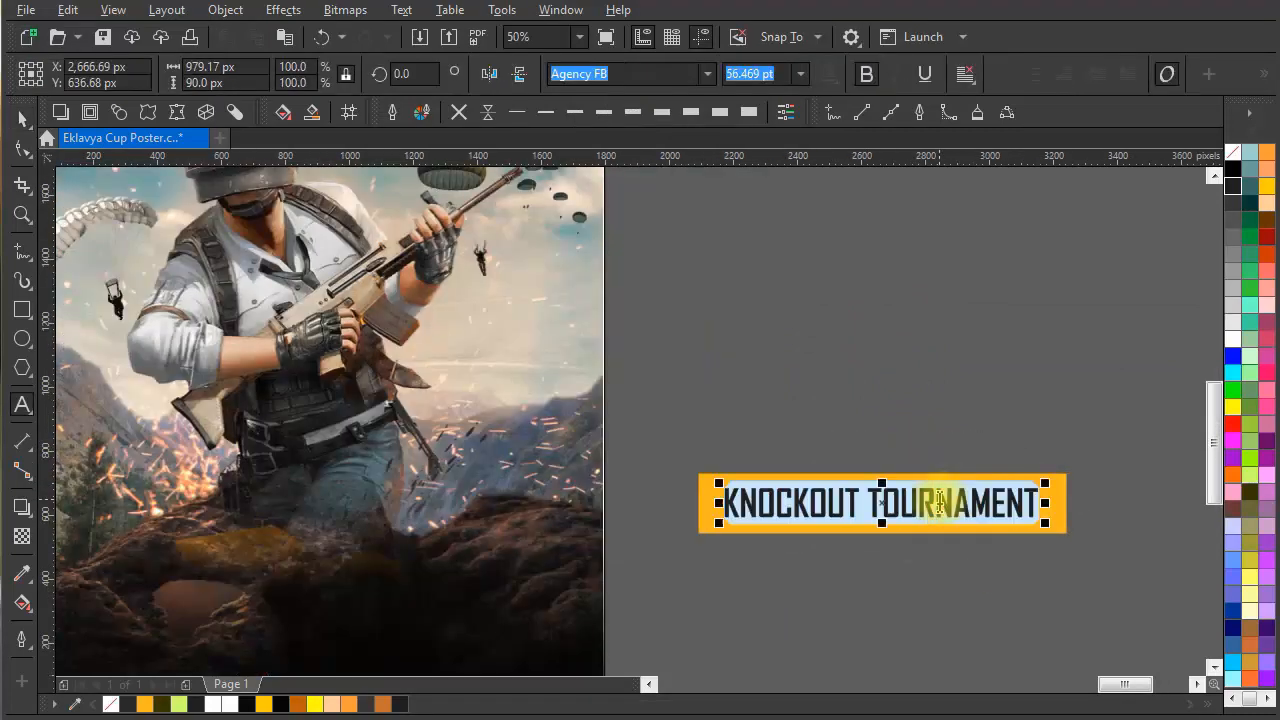
pyautogui.write('sT')
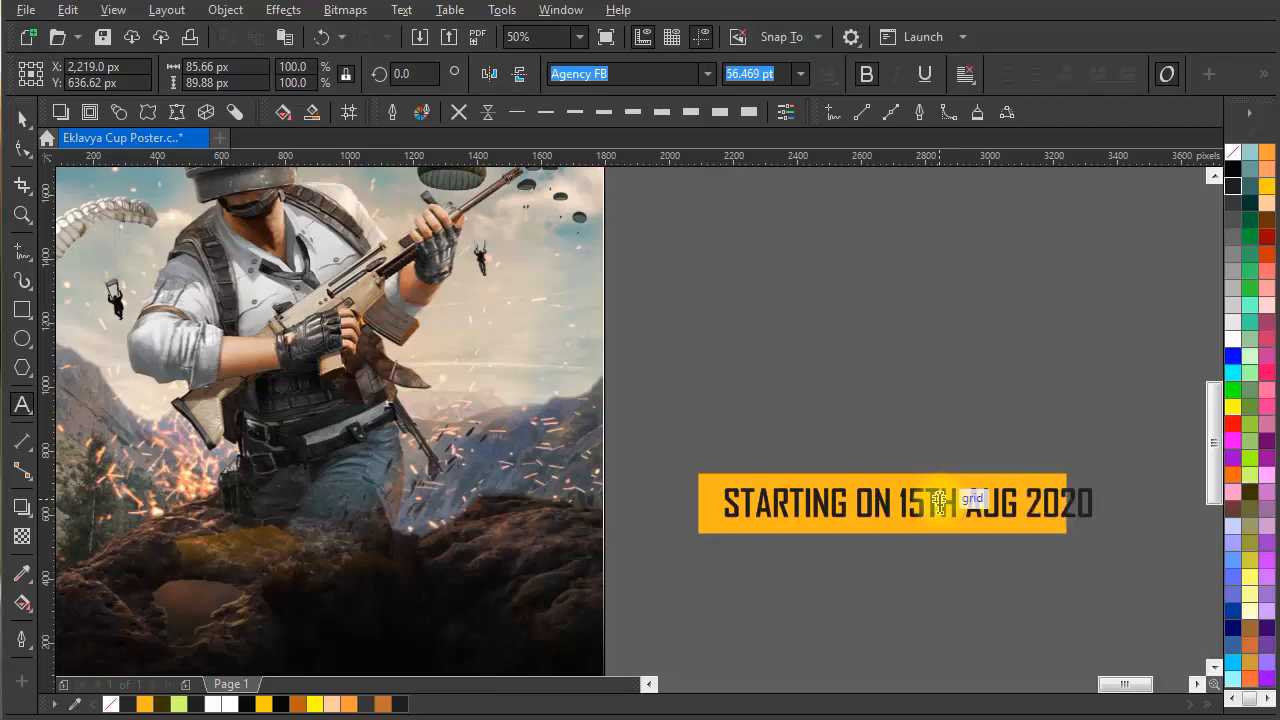
pyautogui.hotkey('ctrl', 'space')
# Centre the STARTING ON 15TH AUG 2020 text horizontally on the orange bar
pyautogui.scroll(2, 839, 535)
pyautogui.click(584, 505)
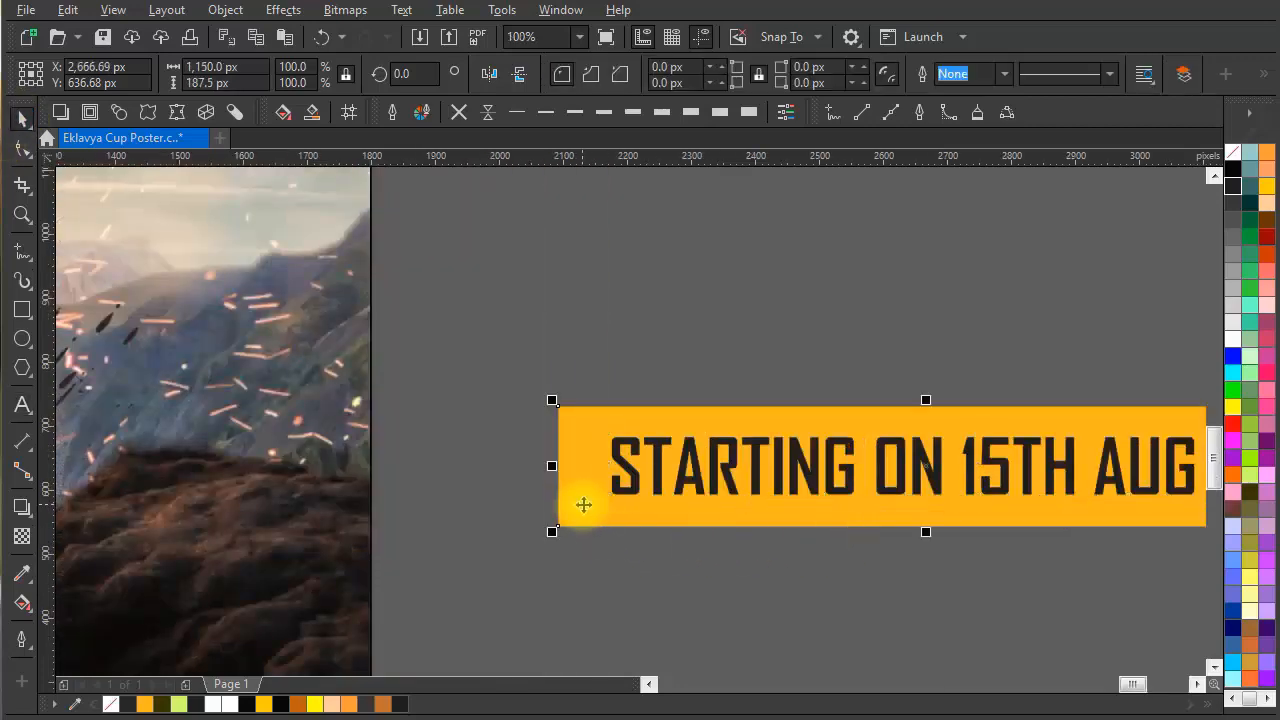
pyautogui.click(642, 484)
pyautogui.keyDown('shift'); pyautogui.click(569, 523); pyautogui.keyUp('shift')
pyautogui.press('c')
pyautogui.scroll(-1, 694, 489)
pyautogui.click(775, 490)
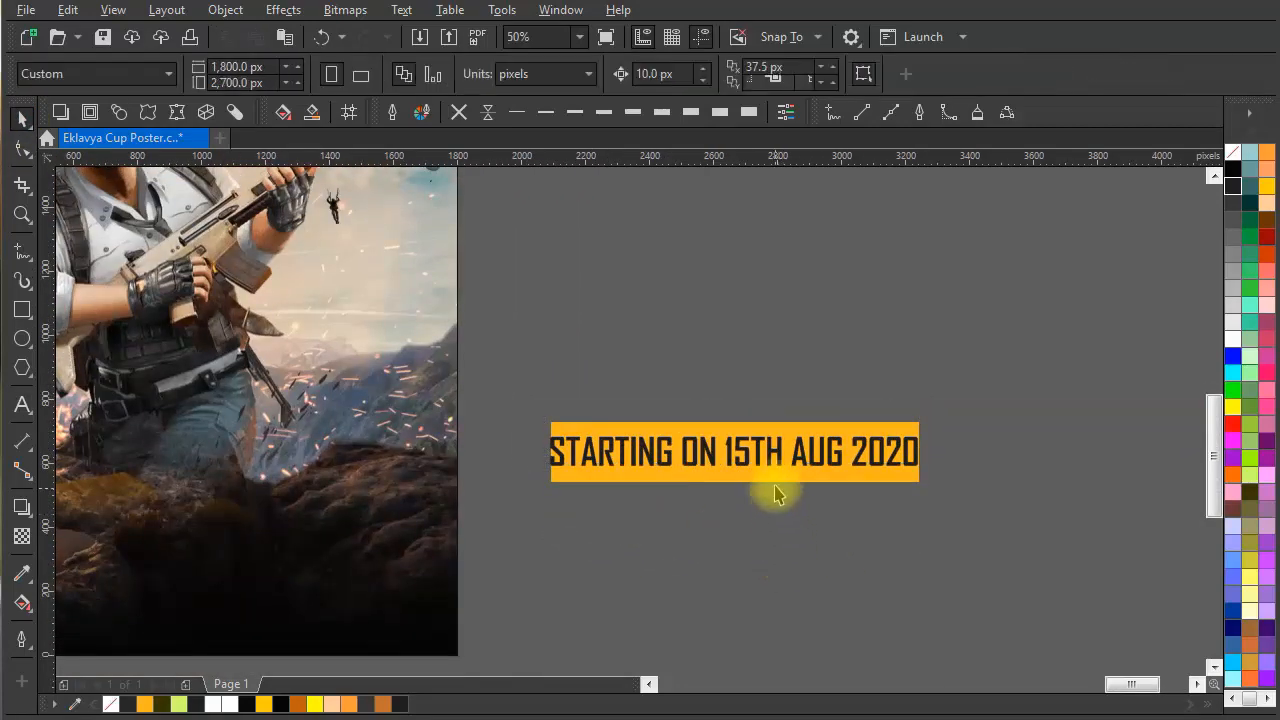
# Make the TH characters after 15 in the date text superscript
pyautogui.click(773, 465)
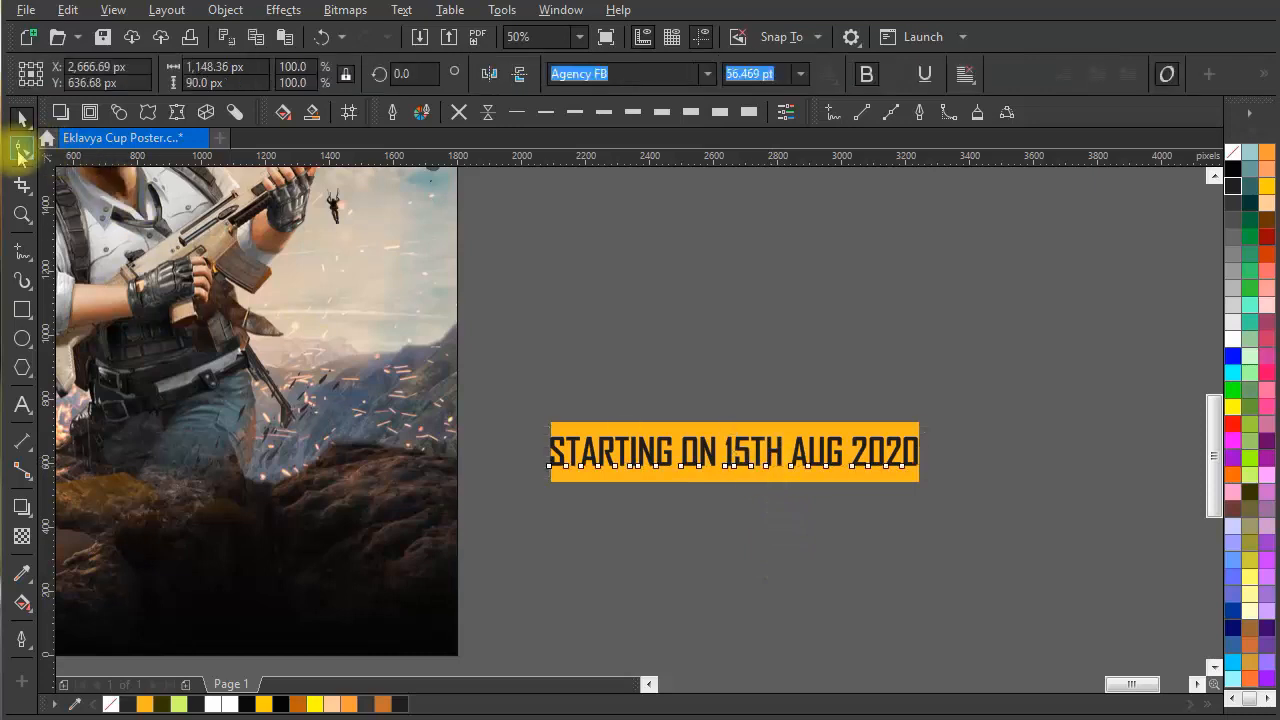
pyautogui.click(22, 149)
pyautogui.scroll(1, 755, 490)
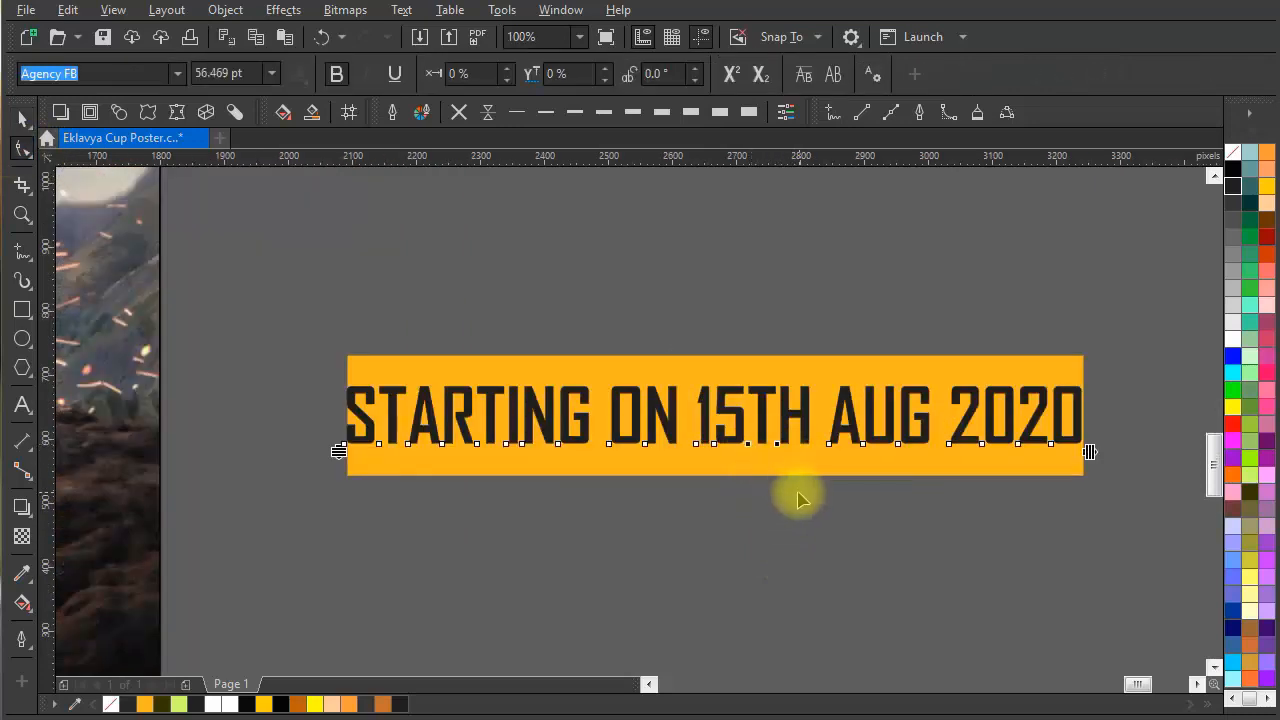
pyautogui.click(733, 78)
pyautogui.click(25, 118)
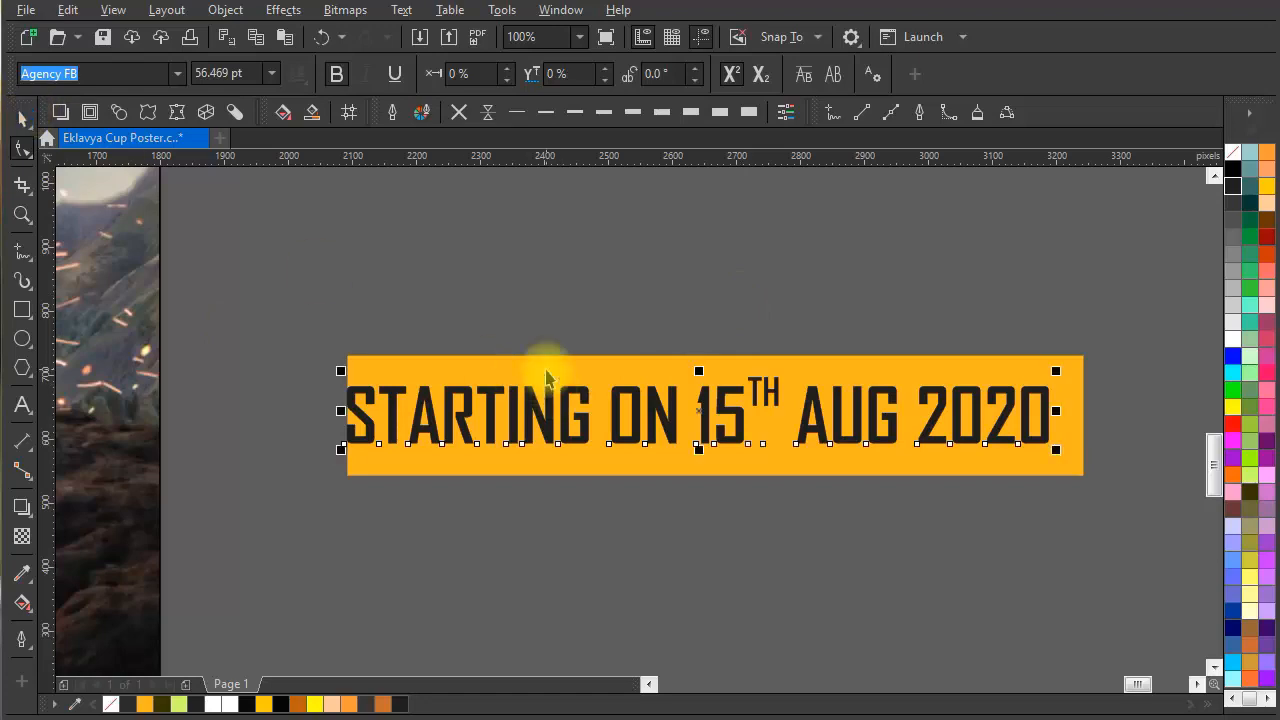
# Re-centre the date text on the orange bar and widen the bar evenly to about 1,310 px
pyautogui.scroll(-2, 833, 395)
pyautogui.scroll(2, 833, 392)
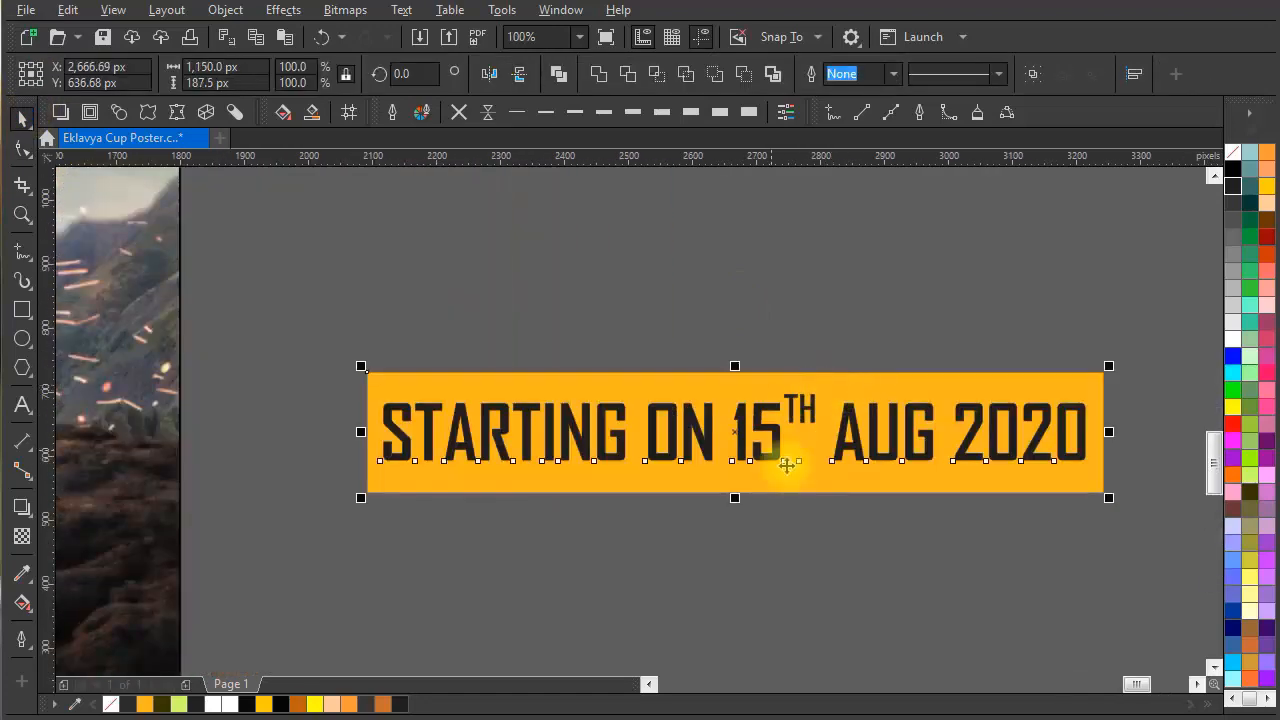
pyautogui.click(1117, 433)
pyautogui.click(1099, 410)
pyautogui.moveTo(1109, 432); pyautogui.dragTo(1160, 434)
# Scale the orange bar and its date text down together to 1,115 px wide and 159.64 px high
pyautogui.scroll(-2, 1101, 461)
pyautogui.keyDown('shift'); pyautogui.click(886, 498); pyautogui.keyUp('shift')
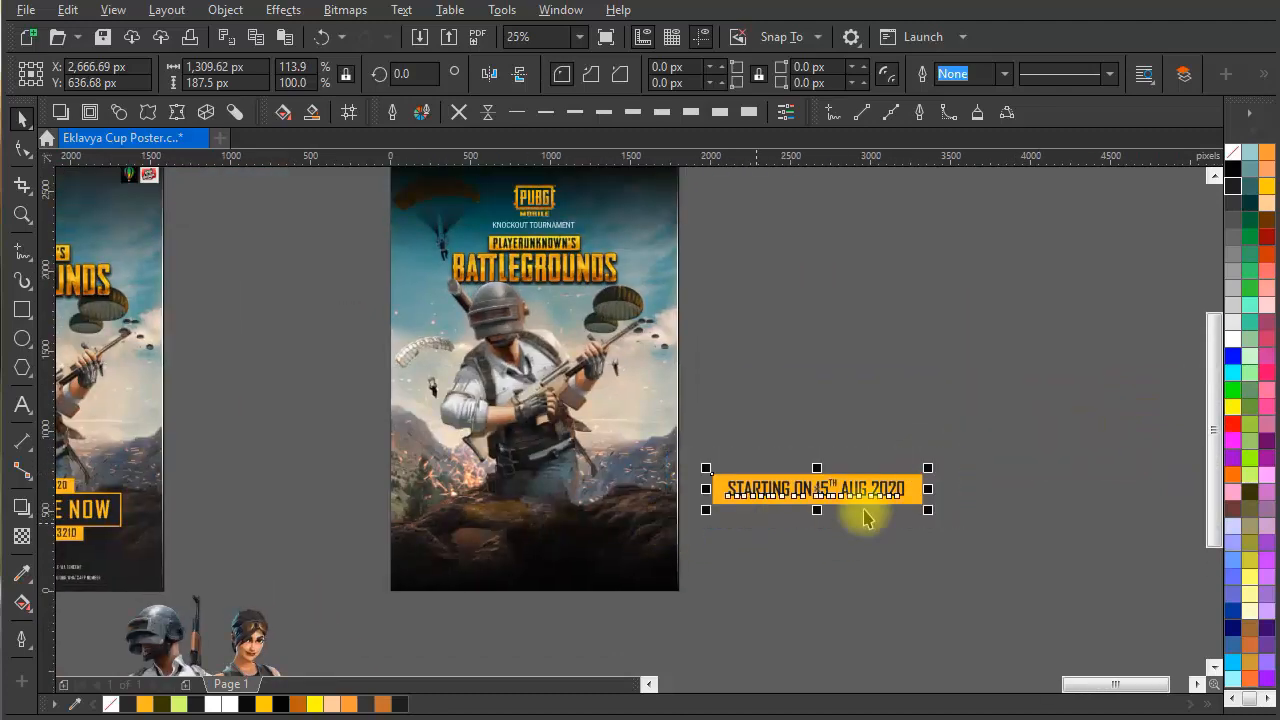
pyautogui.scroll(1, 940, 449)
pyautogui.moveTo(940, 449)
pyautogui.mouseDown()
pyautogui.moveTo(925, 457)
pyautogui.moveTo(946, 451)
pyautogui.mouseUp()
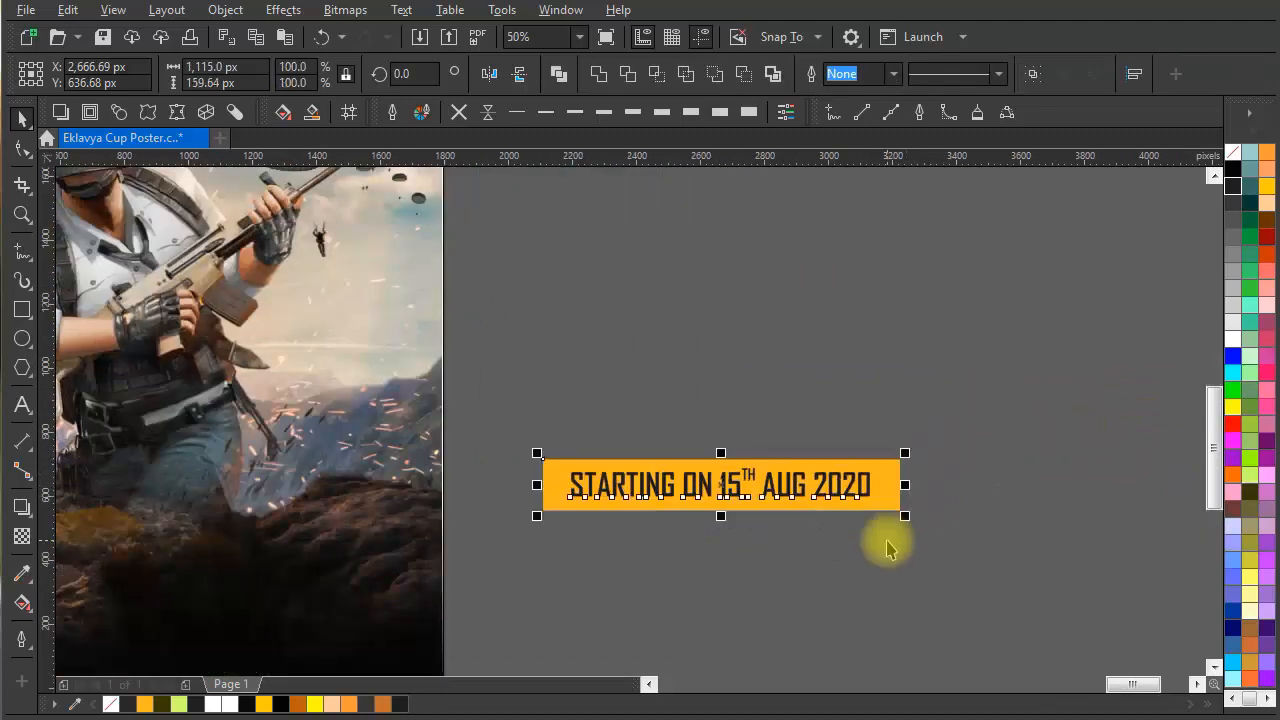
pyautogui.click(889, 546)
# Duplicate the date text below the orange bar and replace its wording with REGISTER FREE NOW
pyautogui.moveTo(901, 508); pyautogui.dragTo(1030, 471)
pyautogui.rightClick(879, 442)
pyautogui.hotkey('ctrl', 'a')
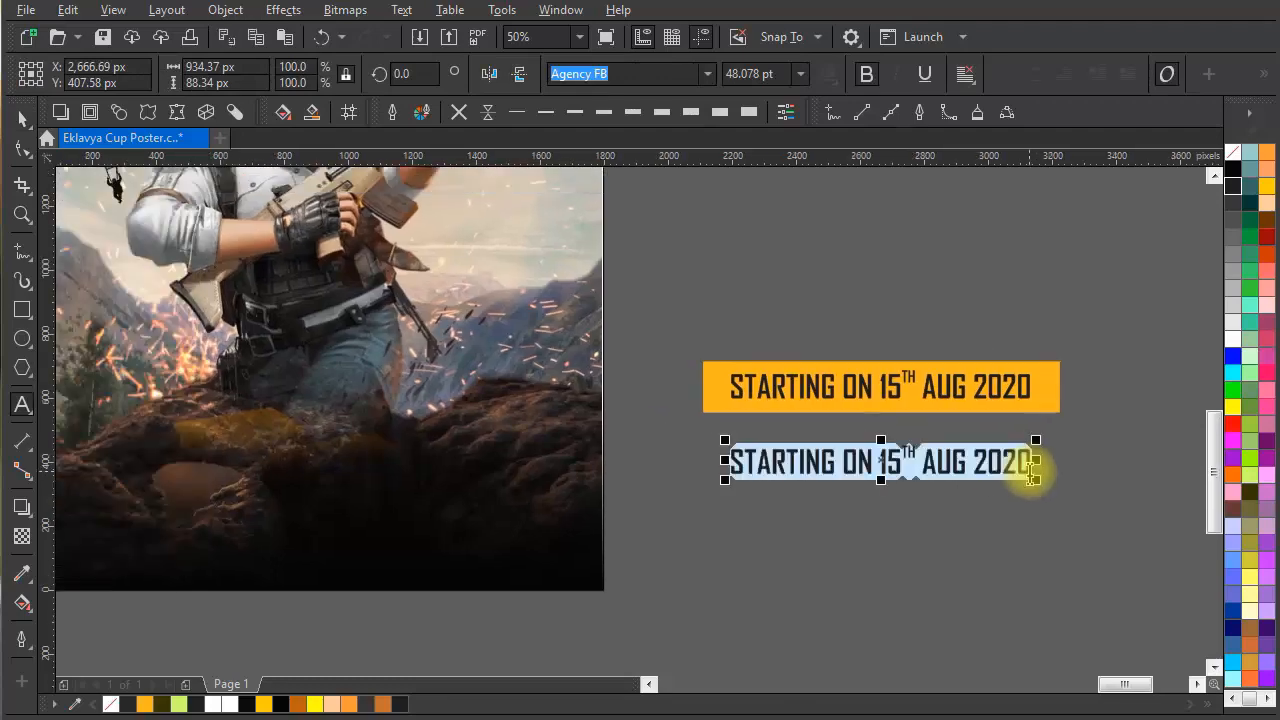
pyautogui.scroll(-4, 1032, 478)
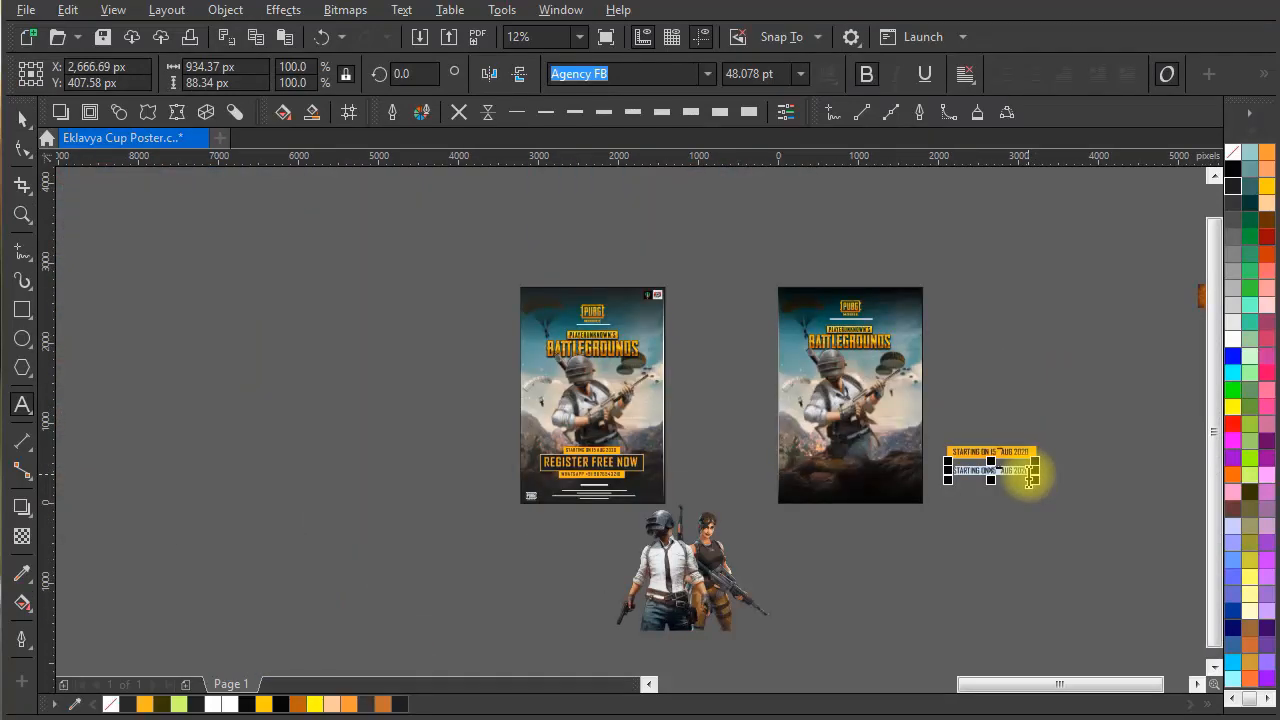
pyautogui.scroll(5, 1030, 480)
pyautogui.press('Delete')
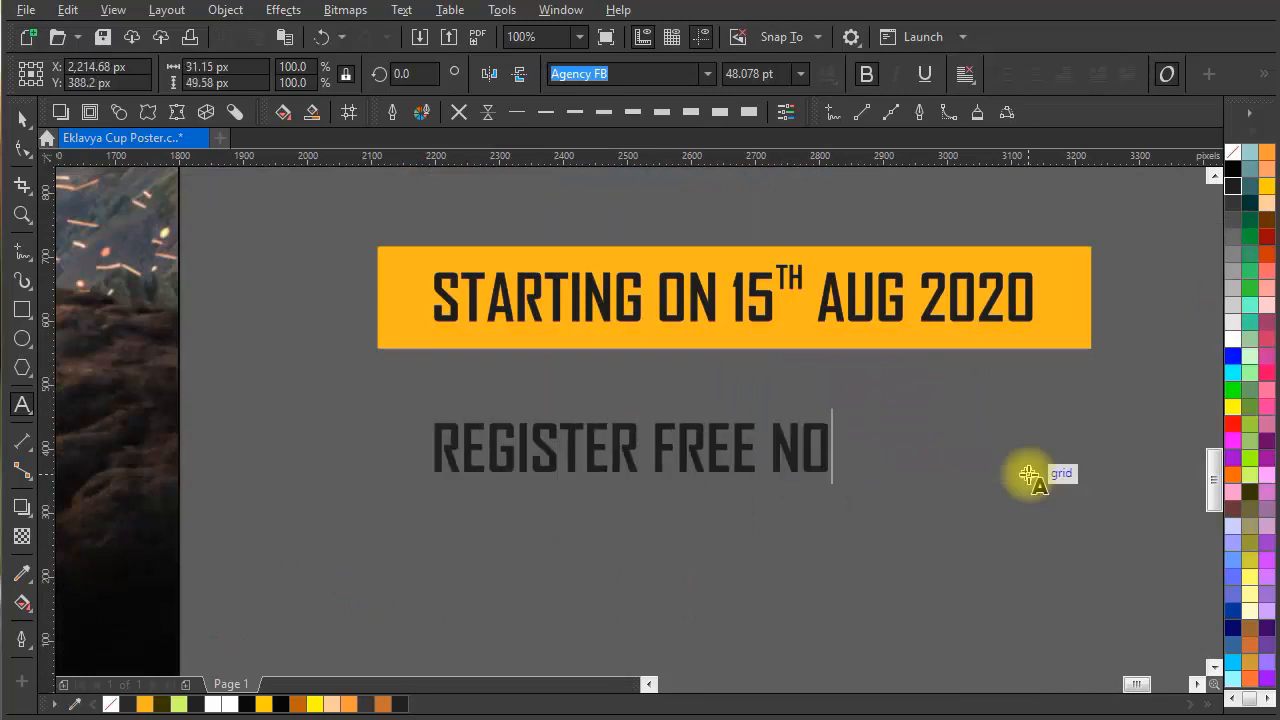
pyautogui.click(22, 119)
# Enlarge the REGISTER FREE NOW text to about 107.7 pt and centre it horizontally under the date bar
pyautogui.scroll(-2, 771, 449)
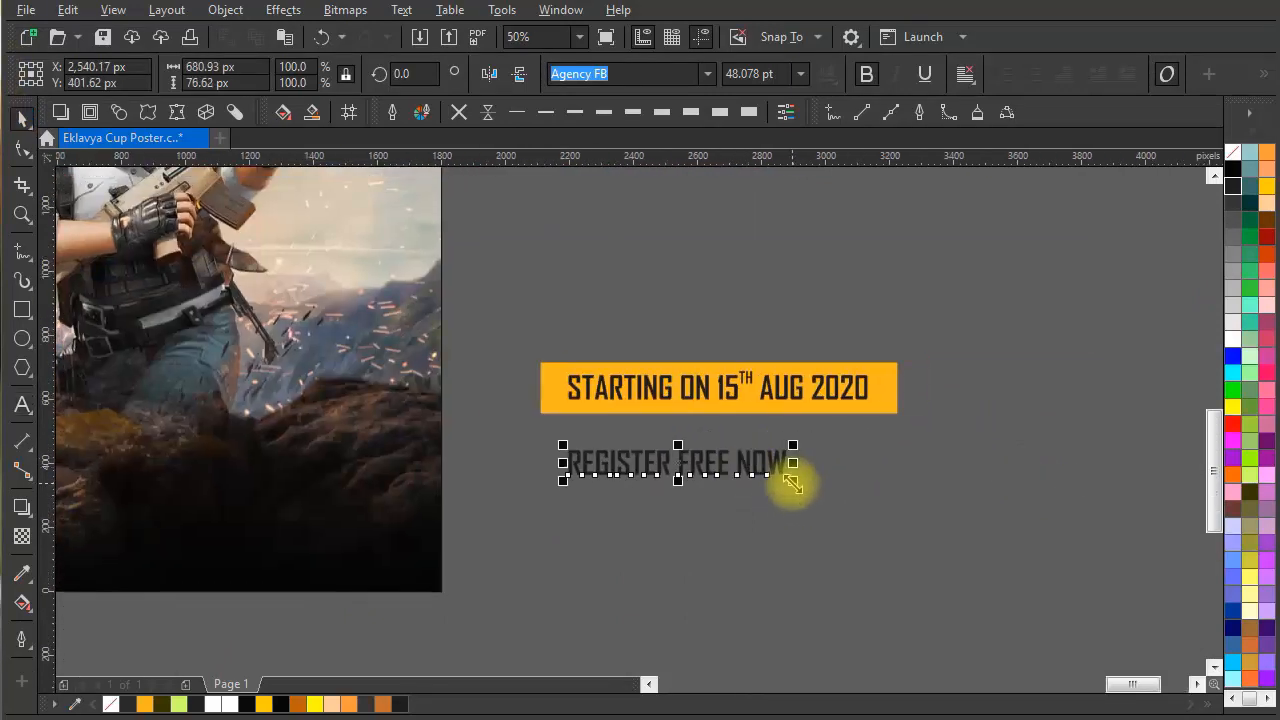
pyautogui.moveTo(791, 480); pyautogui.dragTo(932, 540)
pyautogui.keyDown('shift'); pyautogui.click(756, 396); pyautogui.keyUp('shift')
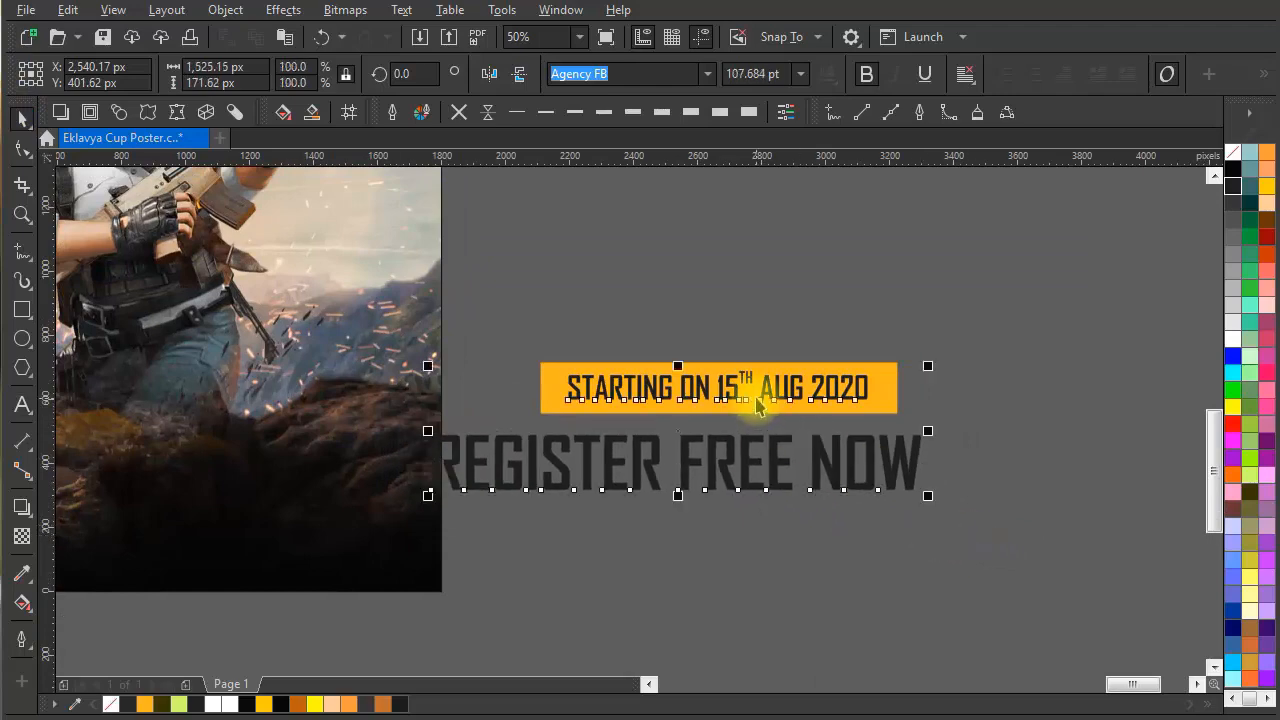
pyautogui.press('c')
pyautogui.click(846, 514)
# Move the date bar and the REGISTER FREE NOW text together farther from the page, centred at about X 2,929 px
pyautogui.moveTo(854, 445); pyautogui.dragTo(820, 474)
pyautogui.moveTo(957, 349); pyautogui.dragTo(428, 572)
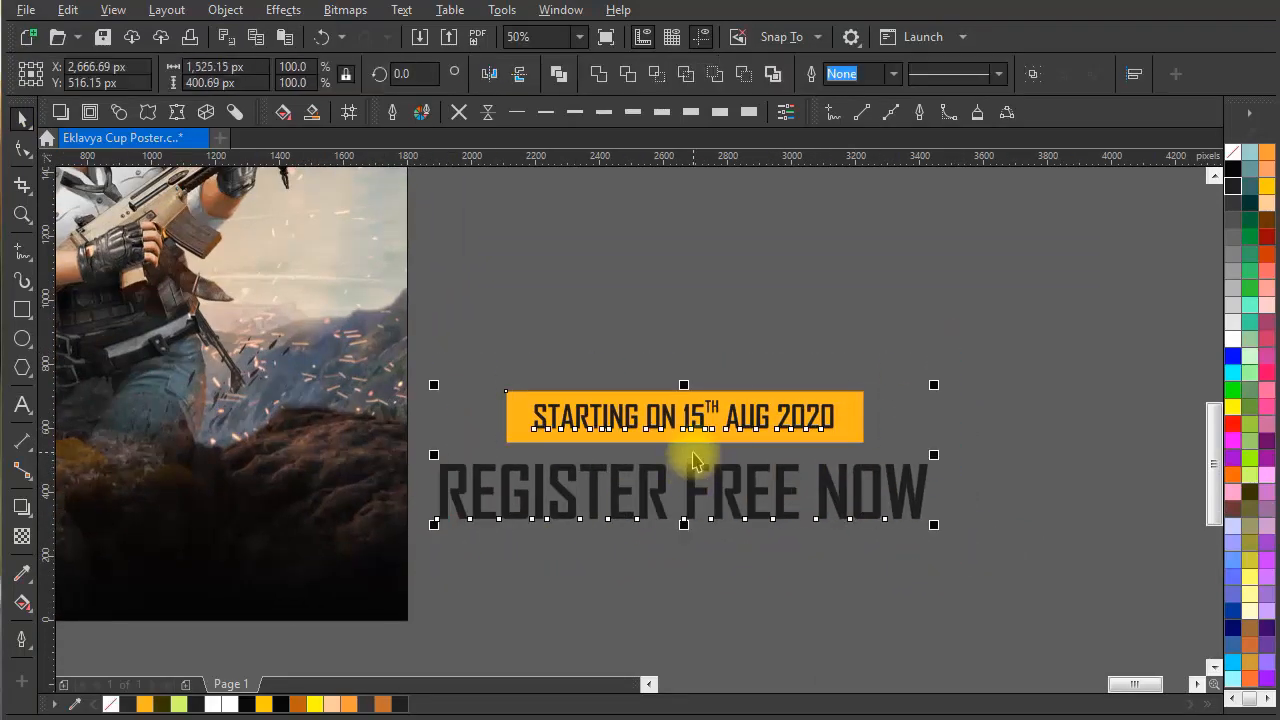
pyautogui.moveTo(702, 439); pyautogui.dragTo(771, 443)
# Duplicate the orange bar directly below the date bar and enlarge the copy to about 1,600 px wide and 229 px high
pyautogui.click(837, 397)
pyautogui.click(930, 326)
pyautogui.rightClick(768, 377)
pyautogui.hotkey('ctrl', 'z')
pyautogui.moveTo(955, 410); pyautogui.dragTo(1122, 500)
pyautogui.moveTo(644, 385); pyautogui.dragTo(556, 382)
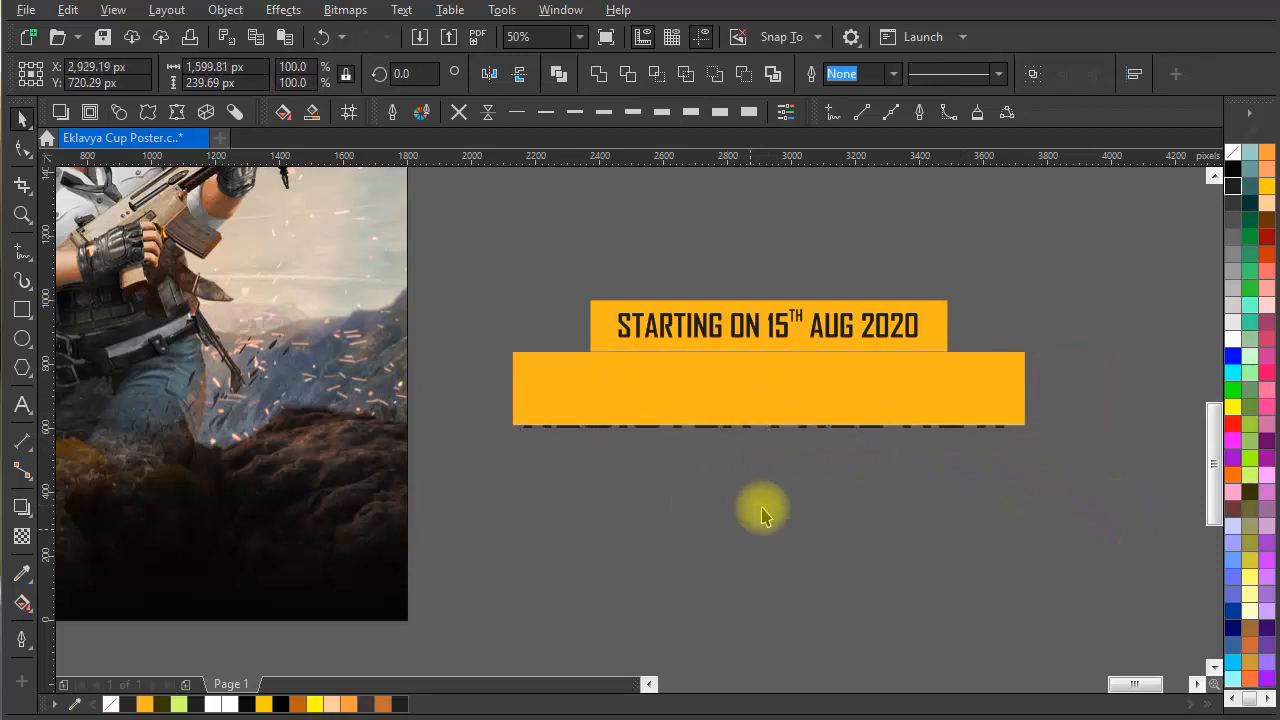
# Send the larger orange bar behind the REGISTER FREE NOW text and centre the text vertically on it
pyautogui.click(781, 382)
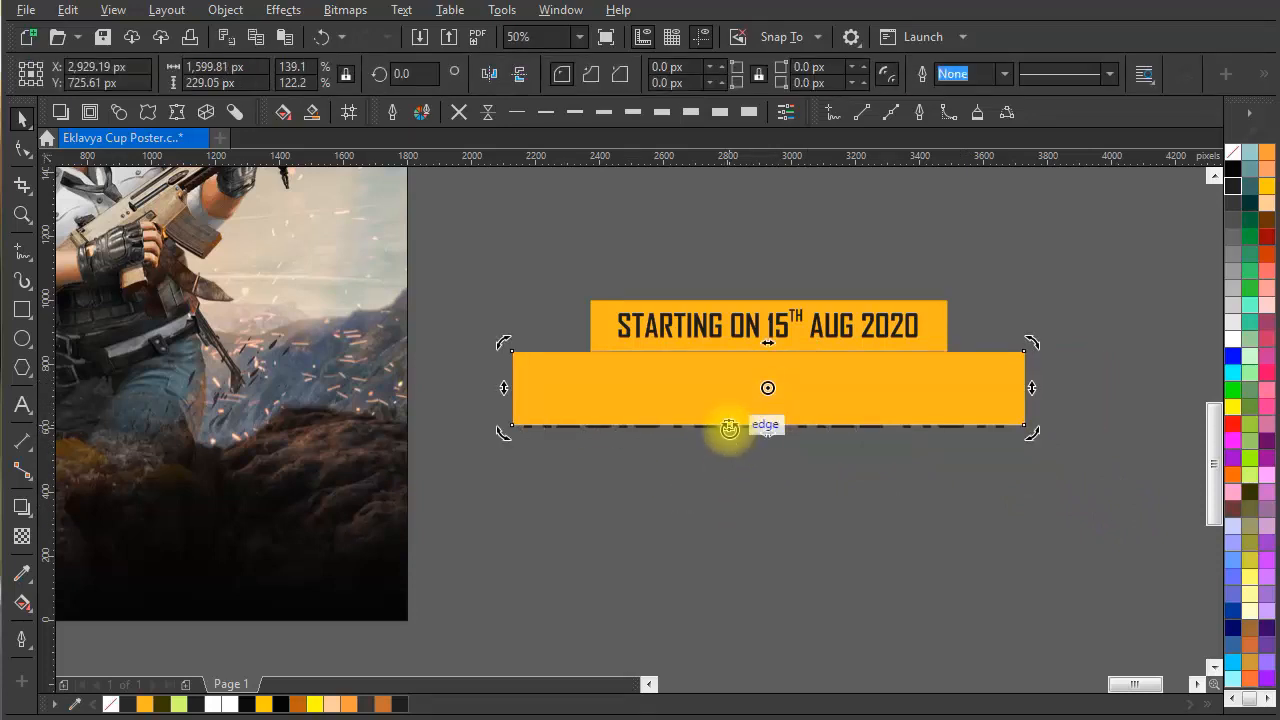
pyautogui.hotkey('ctrl', 'pagedown')
pyautogui.click(767, 480)
pyautogui.scroll(-1, 767, 480)
pyautogui.scroll(2, 770, 445)
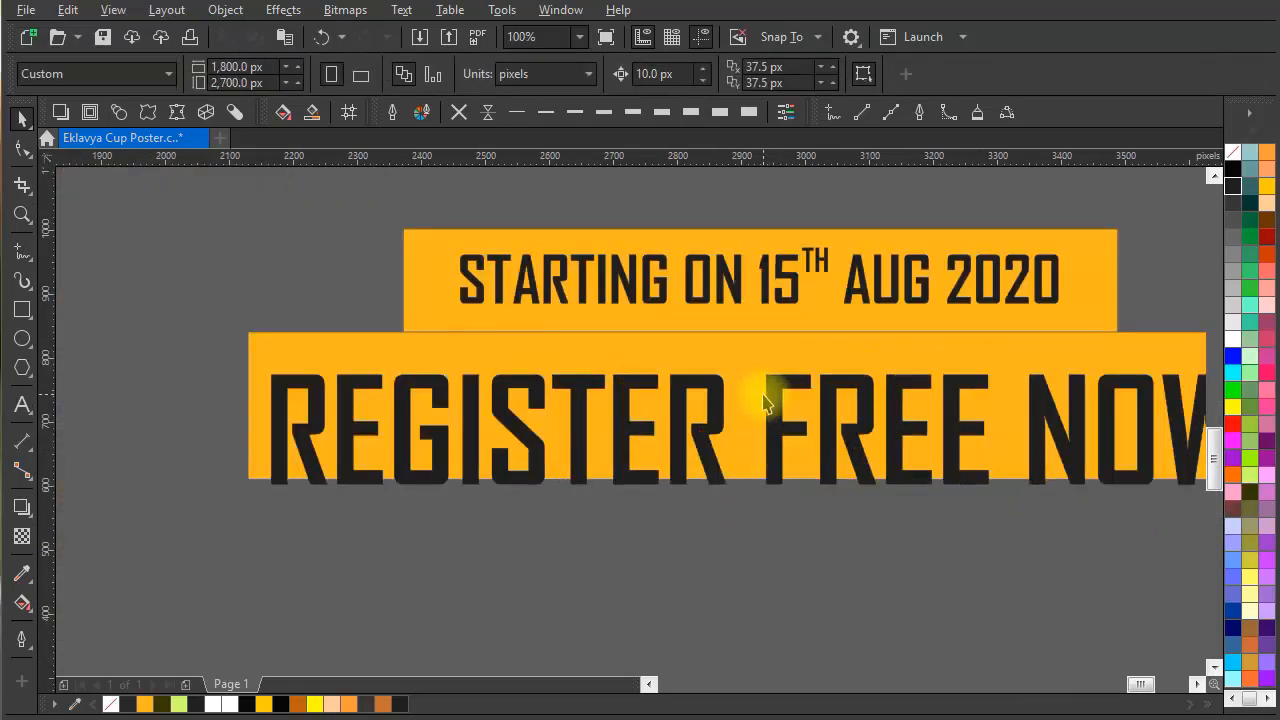
pyautogui.click(772, 400)
pyautogui.keyDown('shift'); pyautogui.click(338, 335); pyautogui.keyUp('shift')
pyautogui.press('e')
pyautogui.scroll(-1, 638, 506)
pyautogui.click(764, 562)
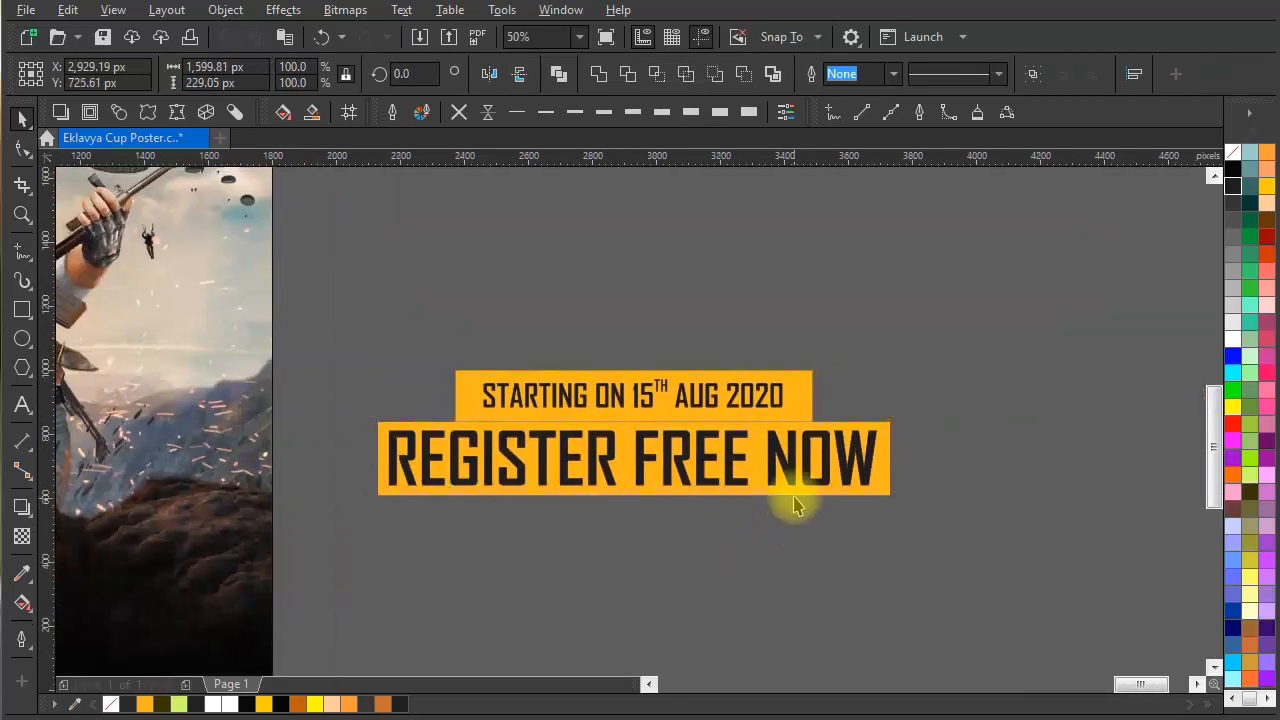
# Widen the larger orange bar to about 1,878 px, then colour REGISTER FREE NOW in the bar's orange and fill the bar near-black
pyautogui.click(884, 450)
pyautogui.moveTo(890, 457); pyautogui.dragTo(939, 457)
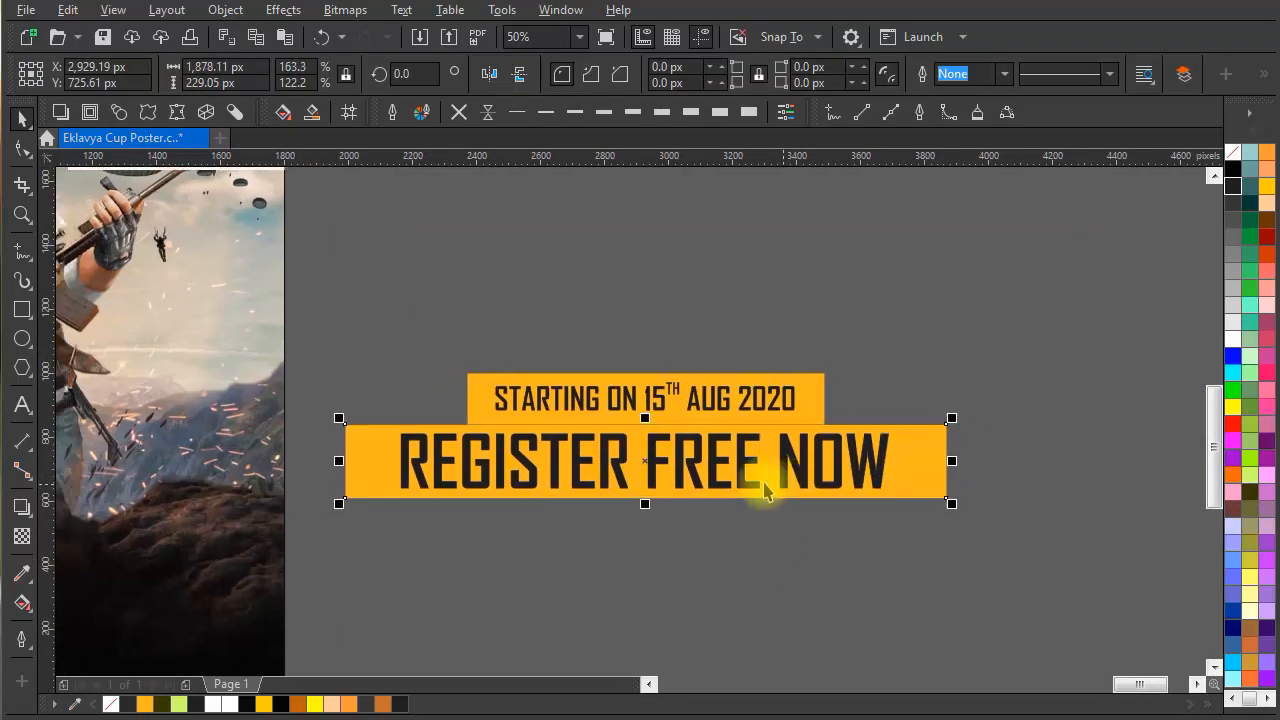
pyautogui.scroll(1, 535, 427)
pyautogui.click(605, 598)
pyautogui.click(297, 498)
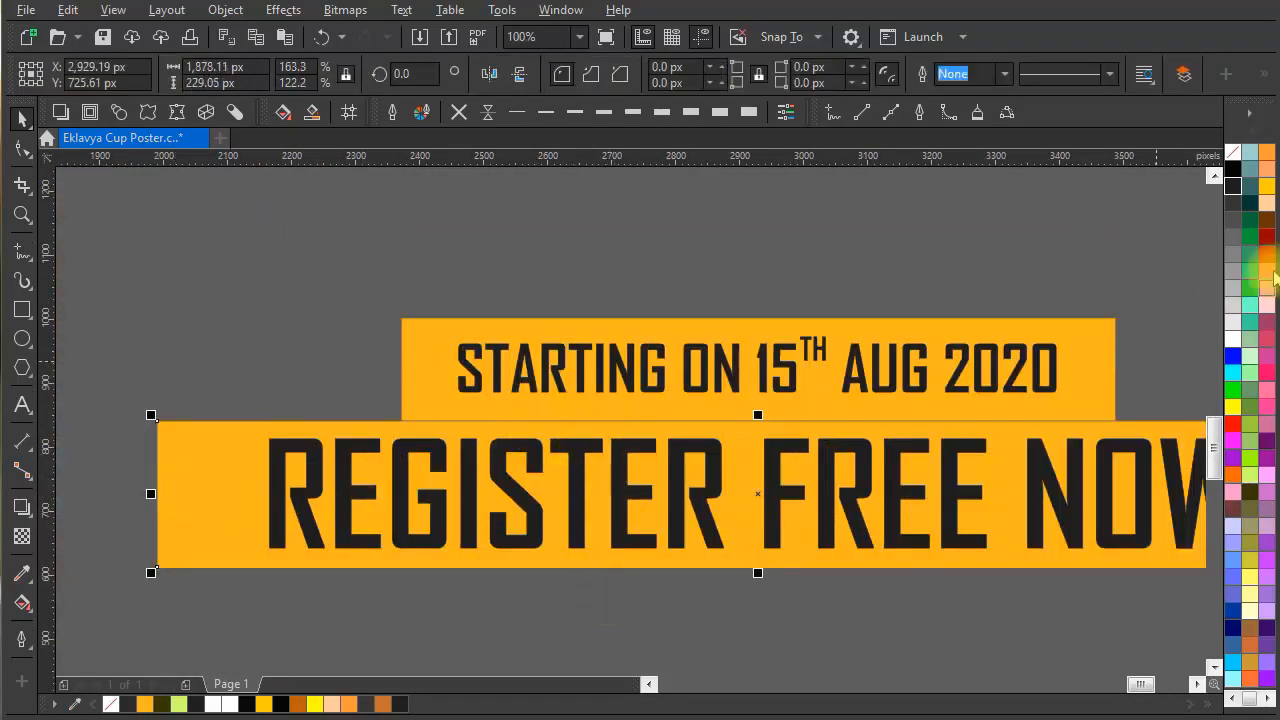
pyautogui.click(908, 541)
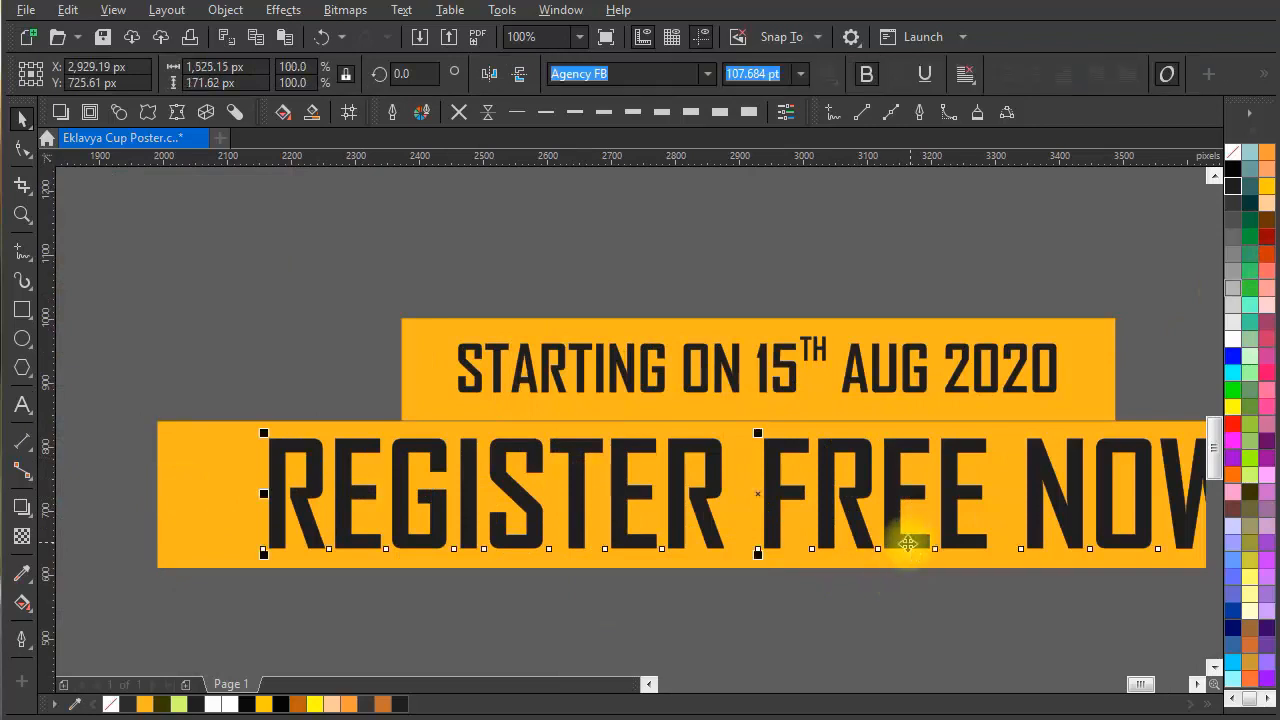
pyautogui.click(168, 494)
pyautogui.click(274, 516)
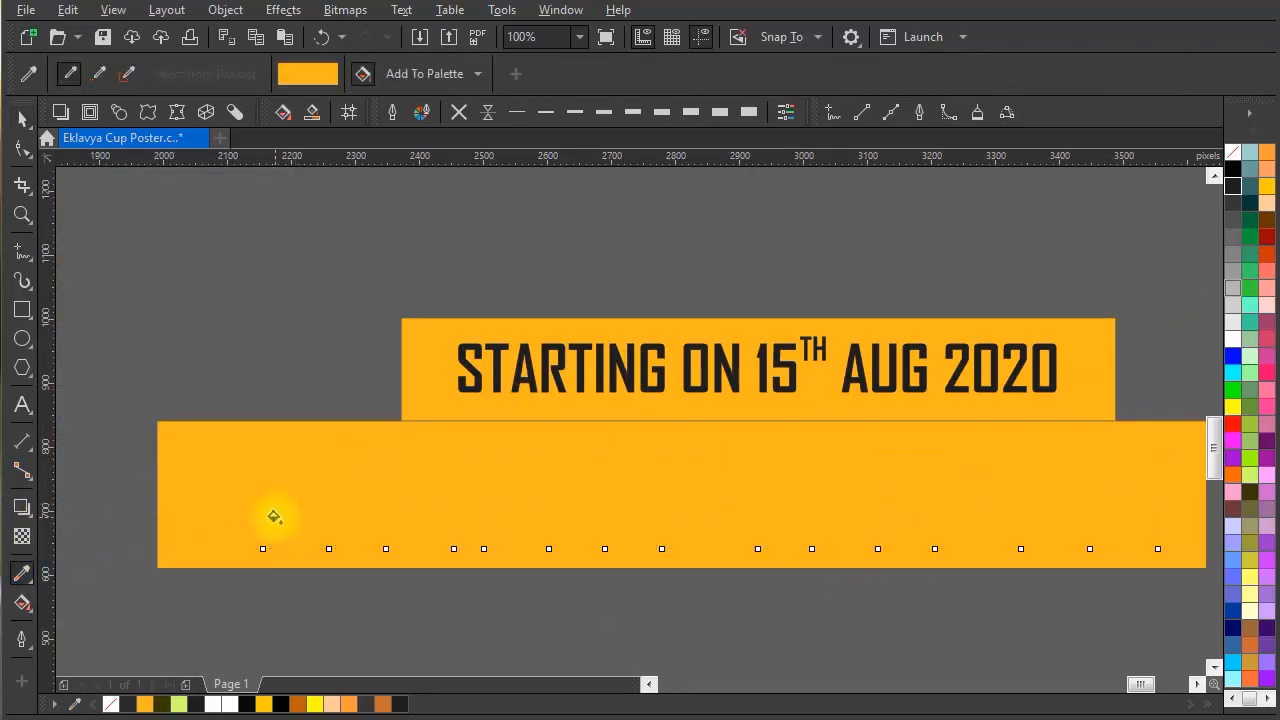
pyautogui.click(198, 487)
pyautogui.click(1233, 185)
pyautogui.scroll(-1, 657, 456)
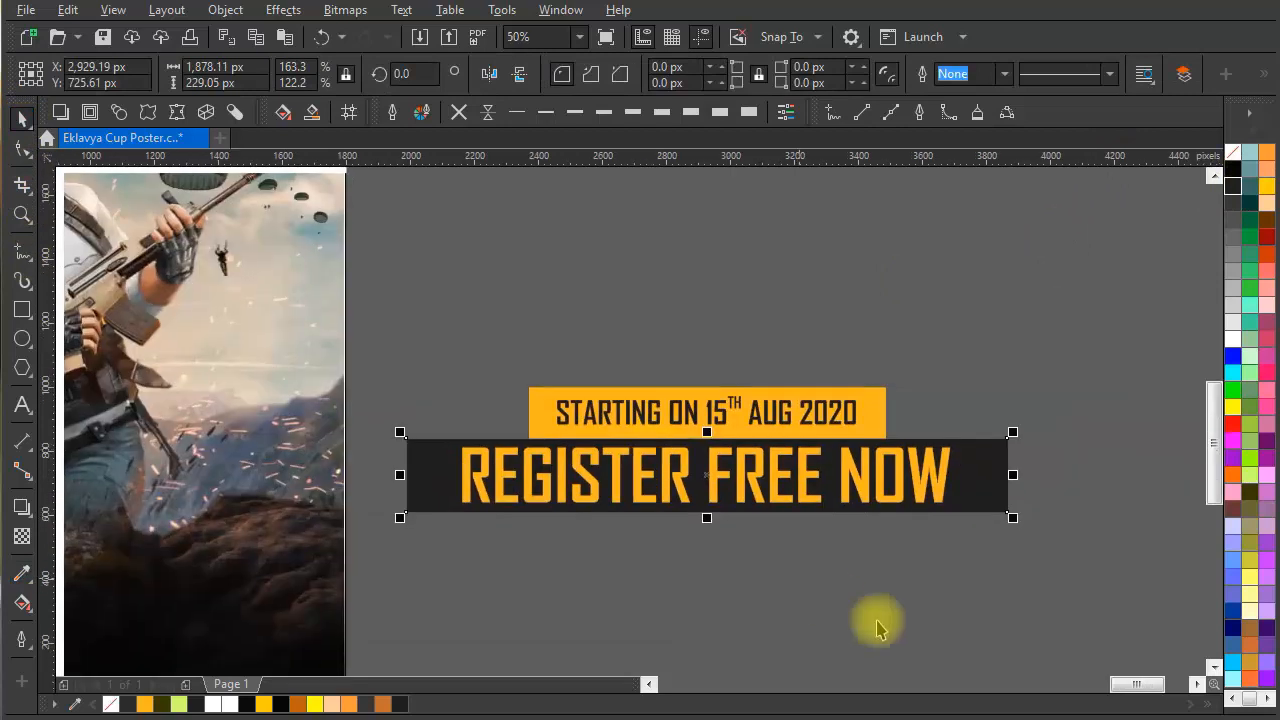
# Give the near-black bar a 10 px outline in the orange sampled from the REGISTER FREE NOW text
pyautogui.click(853, 553)
pyautogui.click(432, 470)
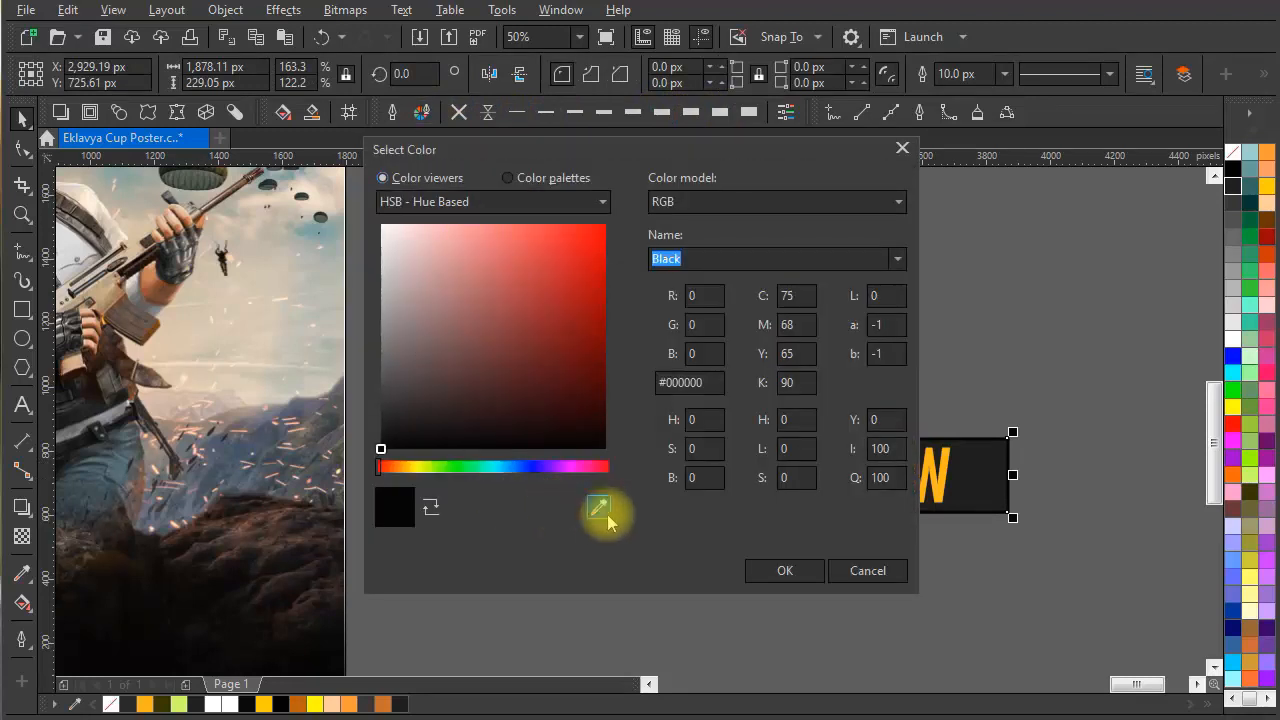
pyautogui.click(600, 509)
pyautogui.click(935, 468)
pyautogui.click(785, 570)
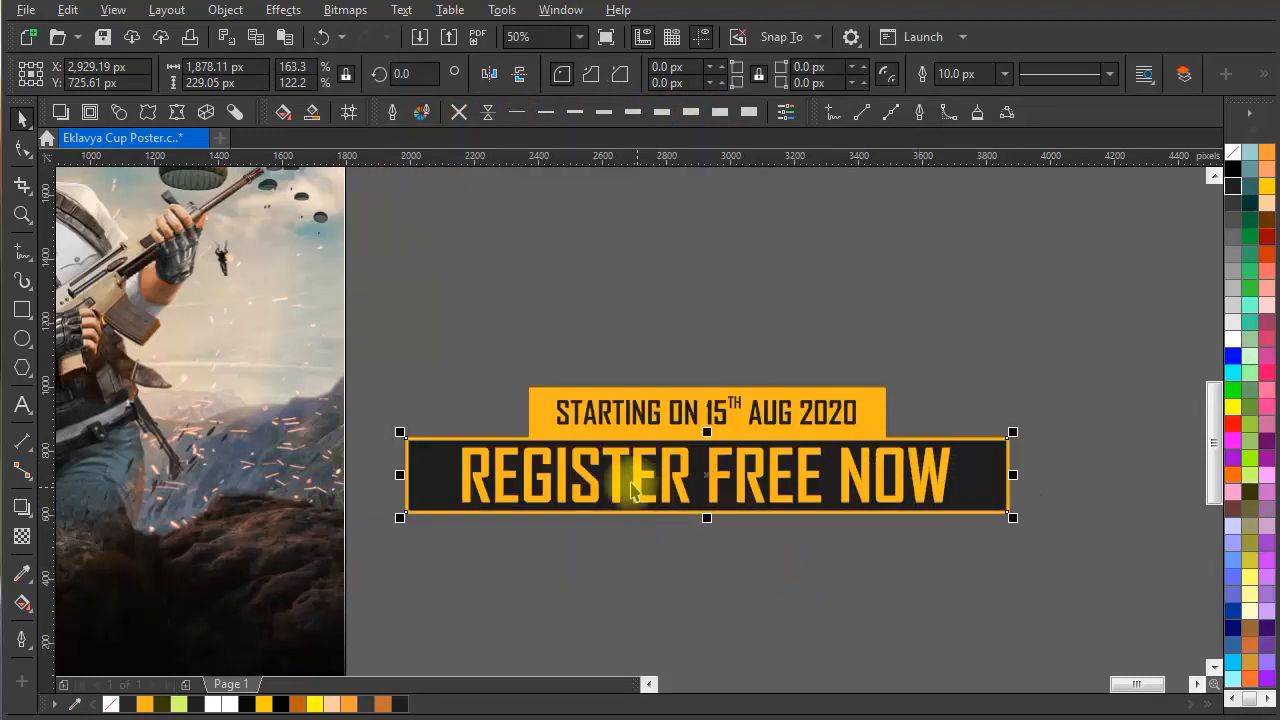
pyautogui.click(771, 528)
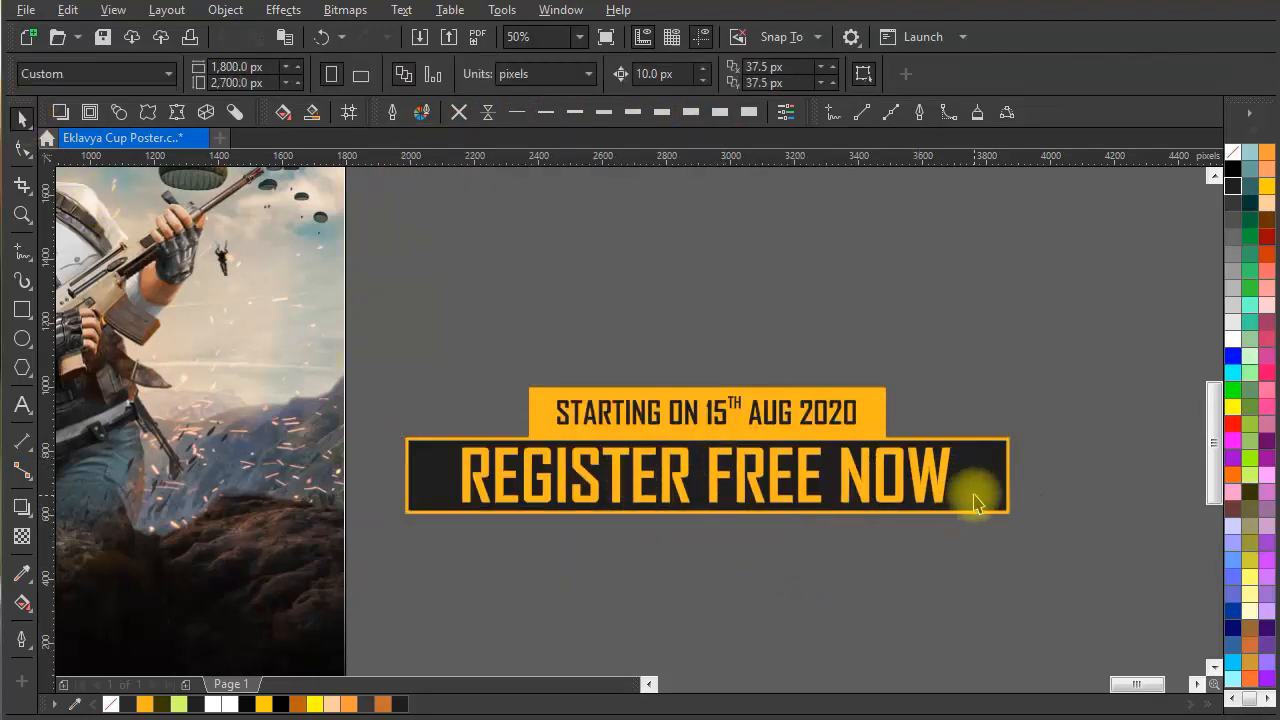
# Extend the outlined dark bar slightly downward and centre the REGISTER FREE NOW text vertically on it
pyautogui.click(974, 497)
pyautogui.moveTo(707, 518); pyautogui.dragTo(707, 523)
pyautogui.click(731, 586)
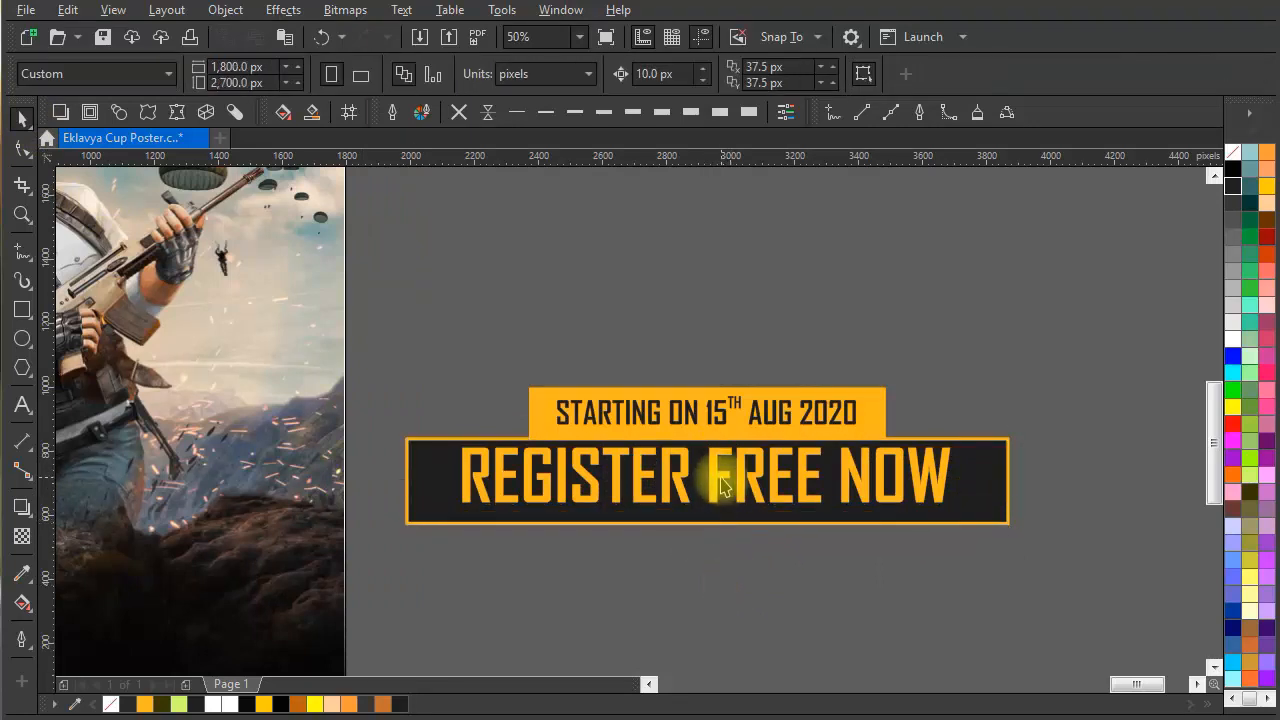
pyautogui.click(714, 486)
pyautogui.keyDown('shift'); pyautogui.click(440, 474); pyautogui.keyUp('shift')
pyautogui.press('e')
pyautogui.click(724, 598)
# Duplicate the date bar with its text directly below the REGISTER FREE NOW bar
pyautogui.moveTo(820, 583); pyautogui.dragTo(817, 551)
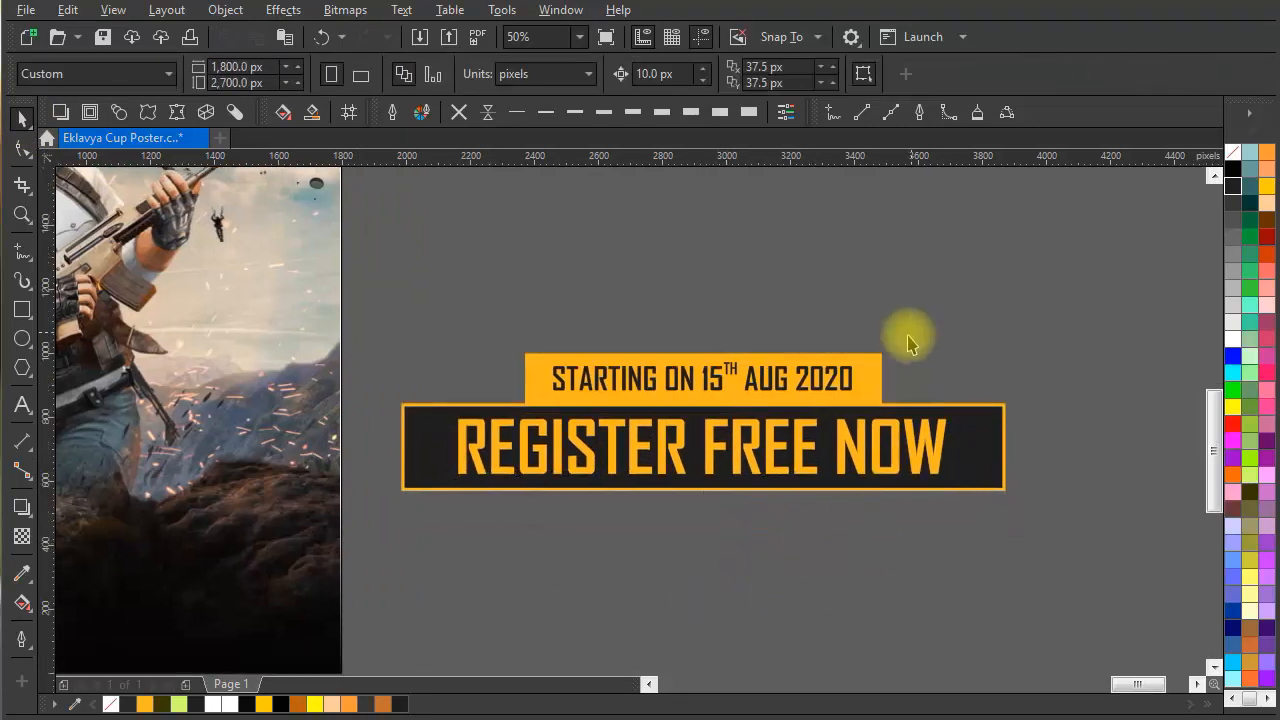
pyautogui.click(686, 388)
pyautogui.moveTo(697, 354); pyautogui.dragTo(798, 500)
pyautogui.rightClick(700, 492)
pyautogui.click(783, 577)
# Replace the duplicated date text with WHATSAPP followed by the contact phone number, and centre it horizontally on its bar
pyautogui.doubleClick(798, 497)
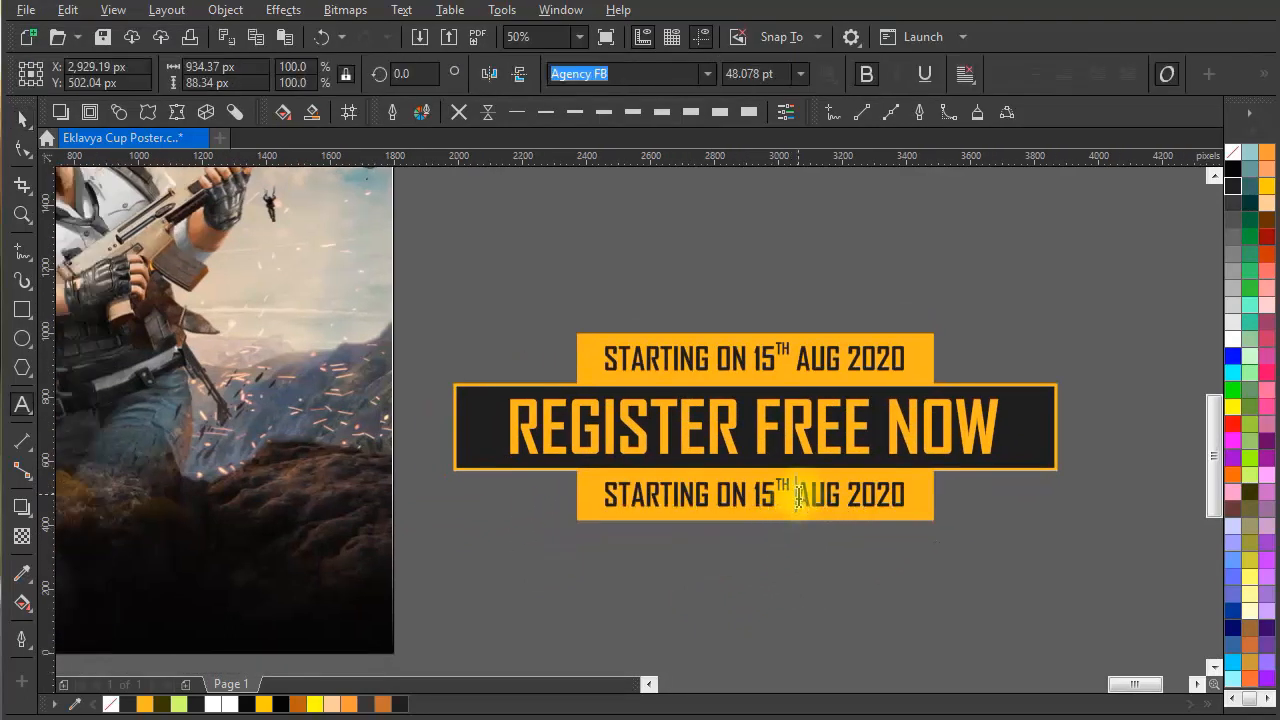
pyautogui.hotkey('ctrl', 'a')
pyautogui.write('W')
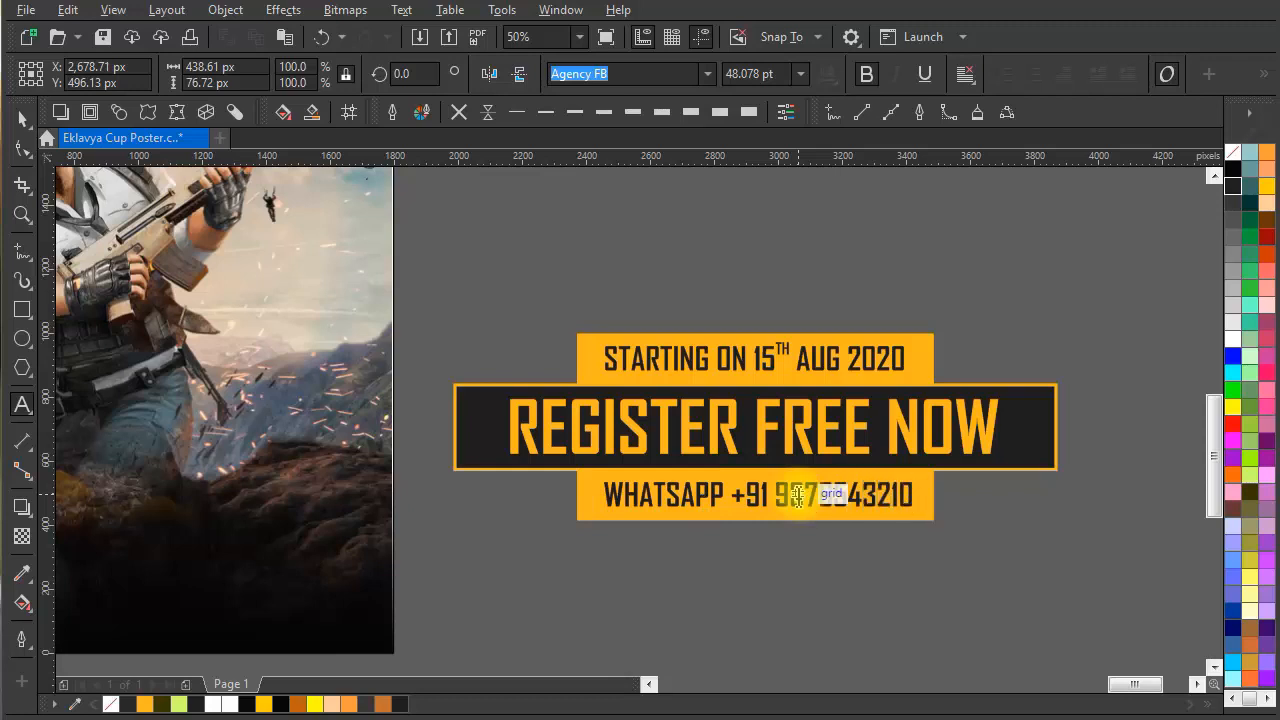
pyautogui.click(22, 118)
pyautogui.scroll(2, 820, 518)
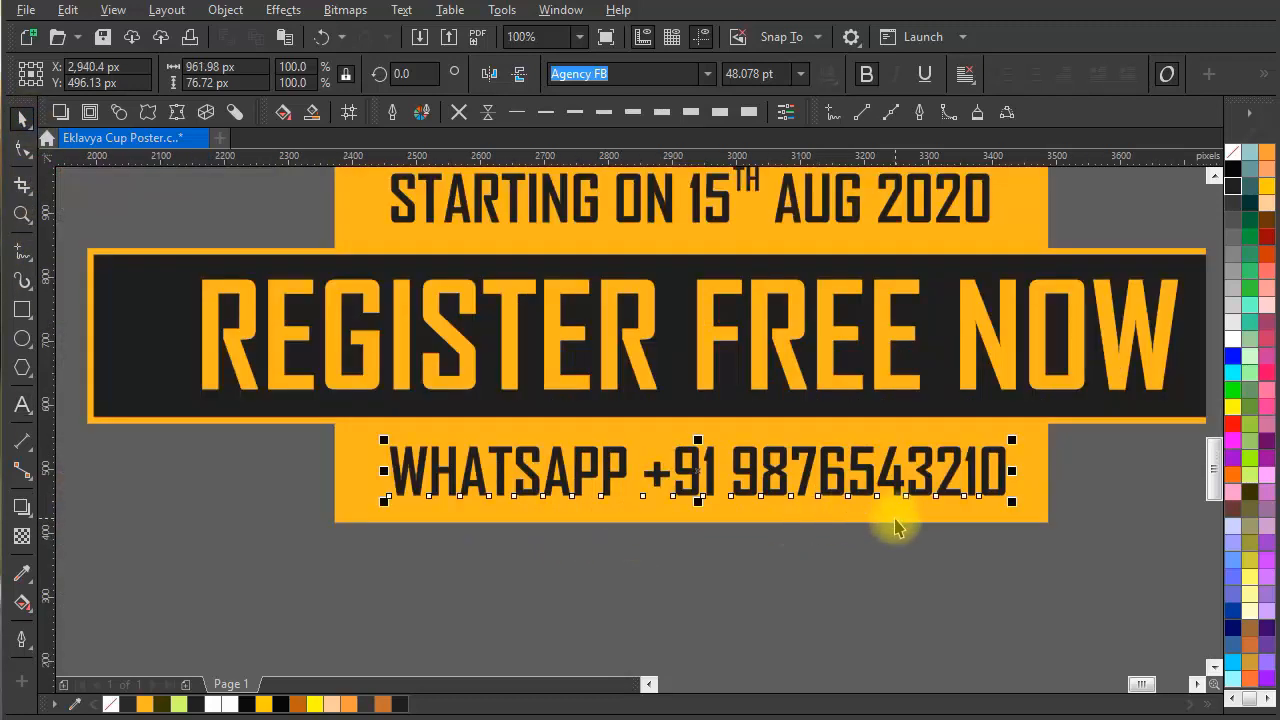
pyautogui.click(900, 525)
pyautogui.scroll(-5, 895, 510)
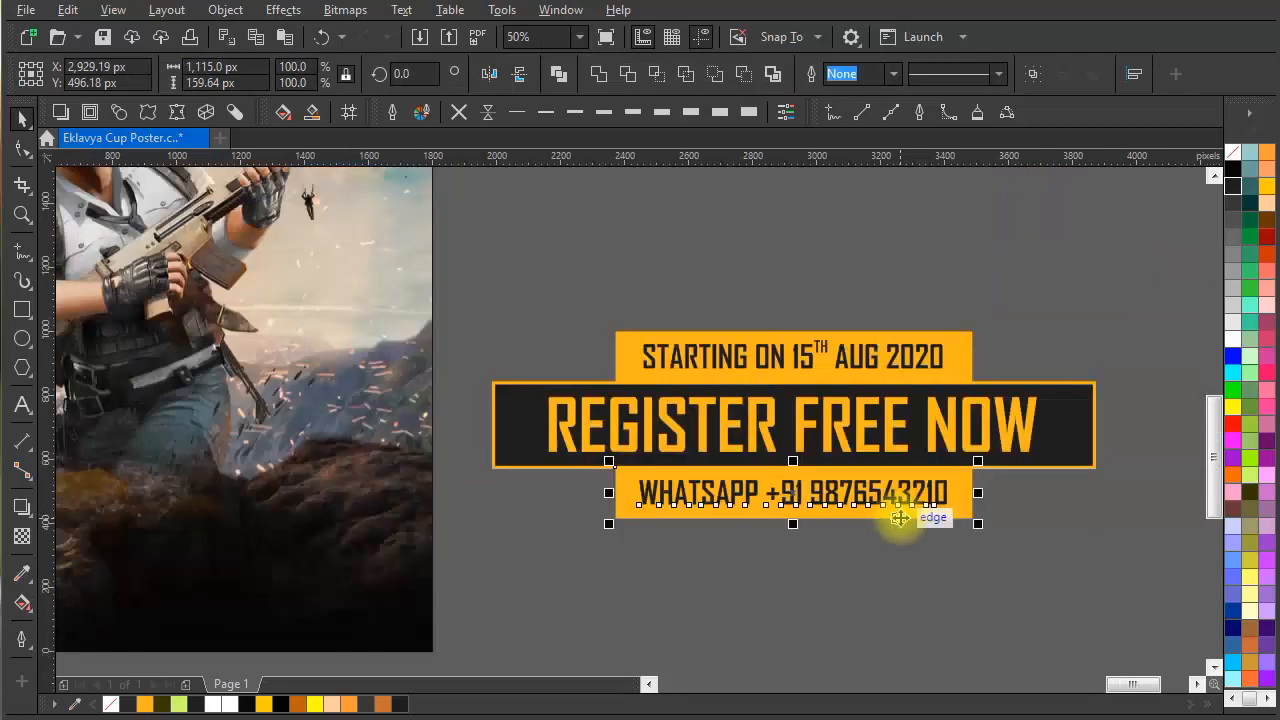
# Scale down the upper date bar together with its text, keeping it centred against the top edge of the REGISTER FREE NOW bar
pyautogui.scroll(2, 865, 553)
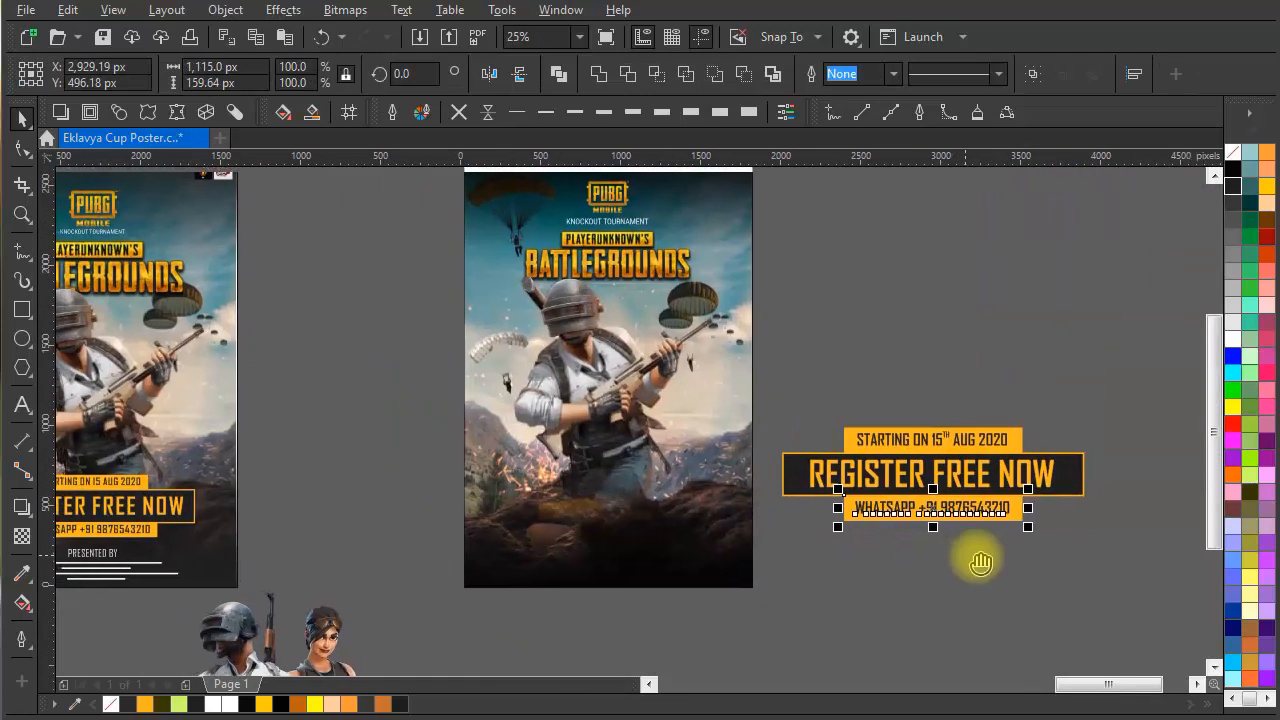
pyautogui.moveTo(977, 557); pyautogui.dragTo(1029, 533)
pyautogui.scroll(2, 1090, 420)
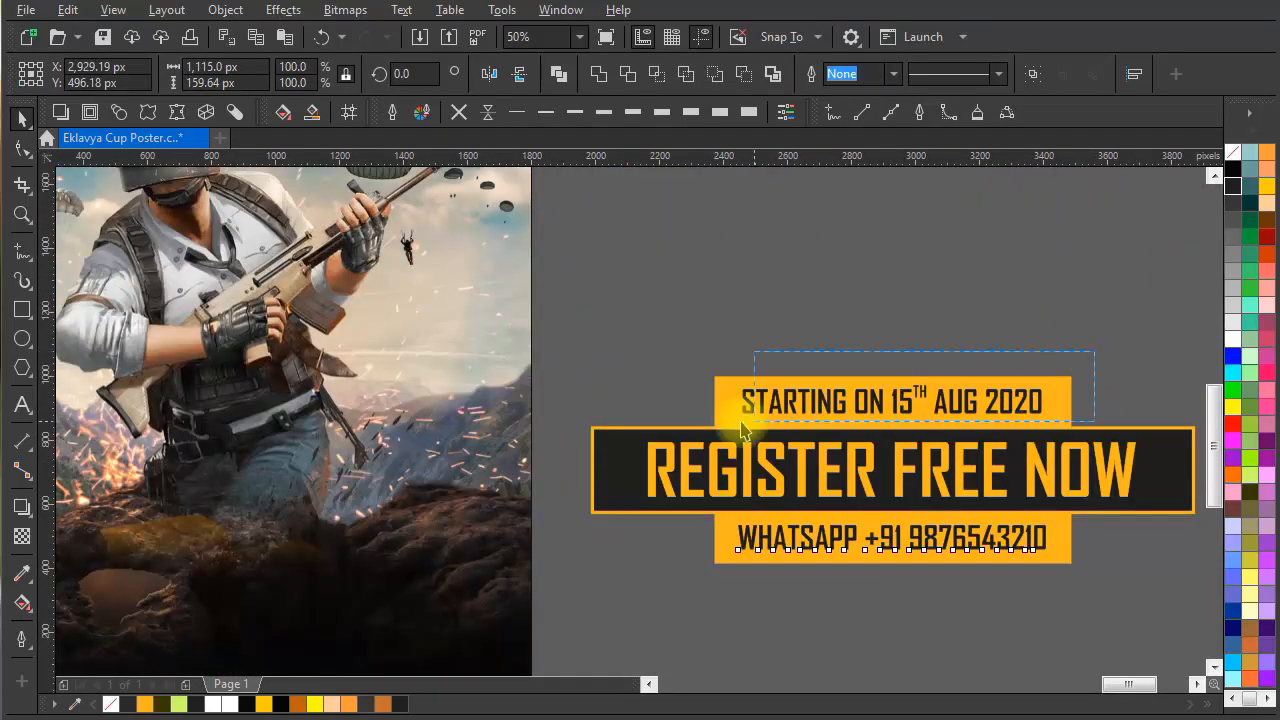
pyautogui.click(712, 405)
pyautogui.scroll(2, 1020, 385)
pyautogui.moveTo(1007, 369); pyautogui.dragTo(986, 376)
pyautogui.moveTo(729, 426); pyautogui.dragTo(777, 337)
pyautogui.scroll(1, 705, 356)
# Select the whole call-to-action block and move it onto the lower part of the poster, at about X 887 px and Y 695 px
pyautogui.moveTo(678, 423); pyautogui.dragTo(1140, 548)
pyautogui.scroll(-2, 697, 420)
pyautogui.click(946, 557)
pyautogui.scroll(-1, 946, 557)
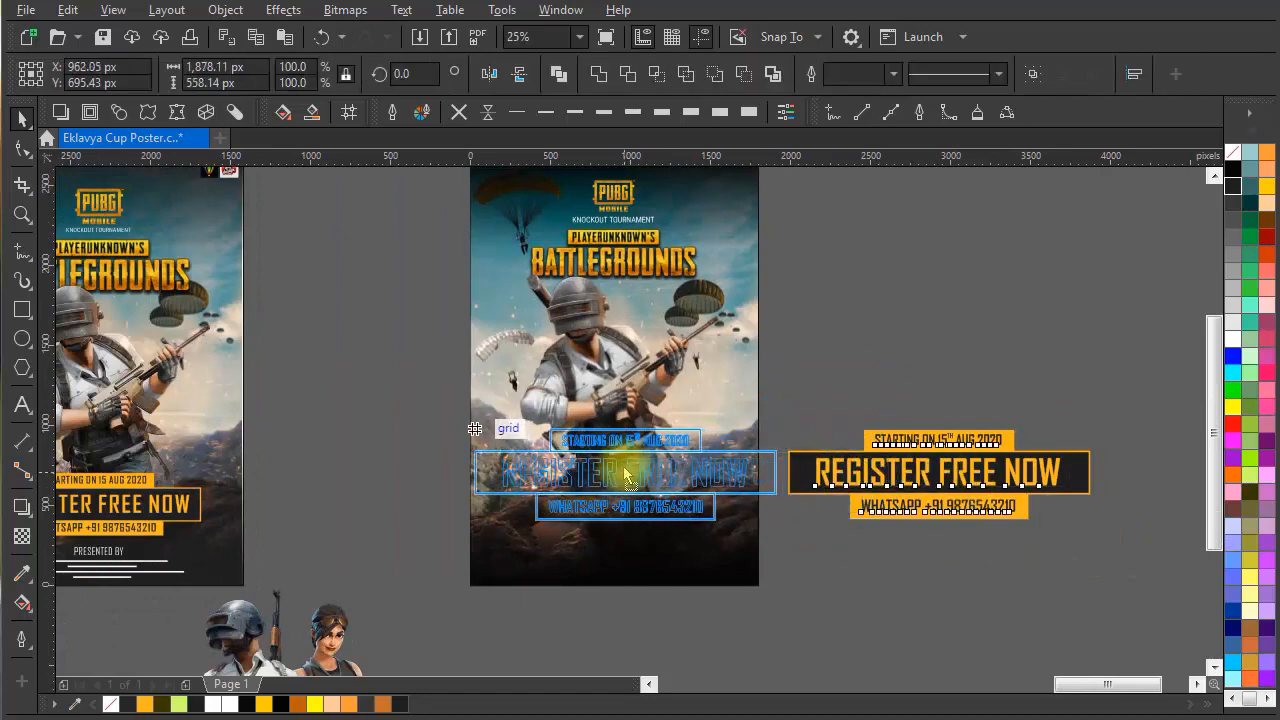
pyautogui.moveTo(615, 476); pyautogui.dragTo(614, 472)
pyautogui.scroll(1, 620, 475)
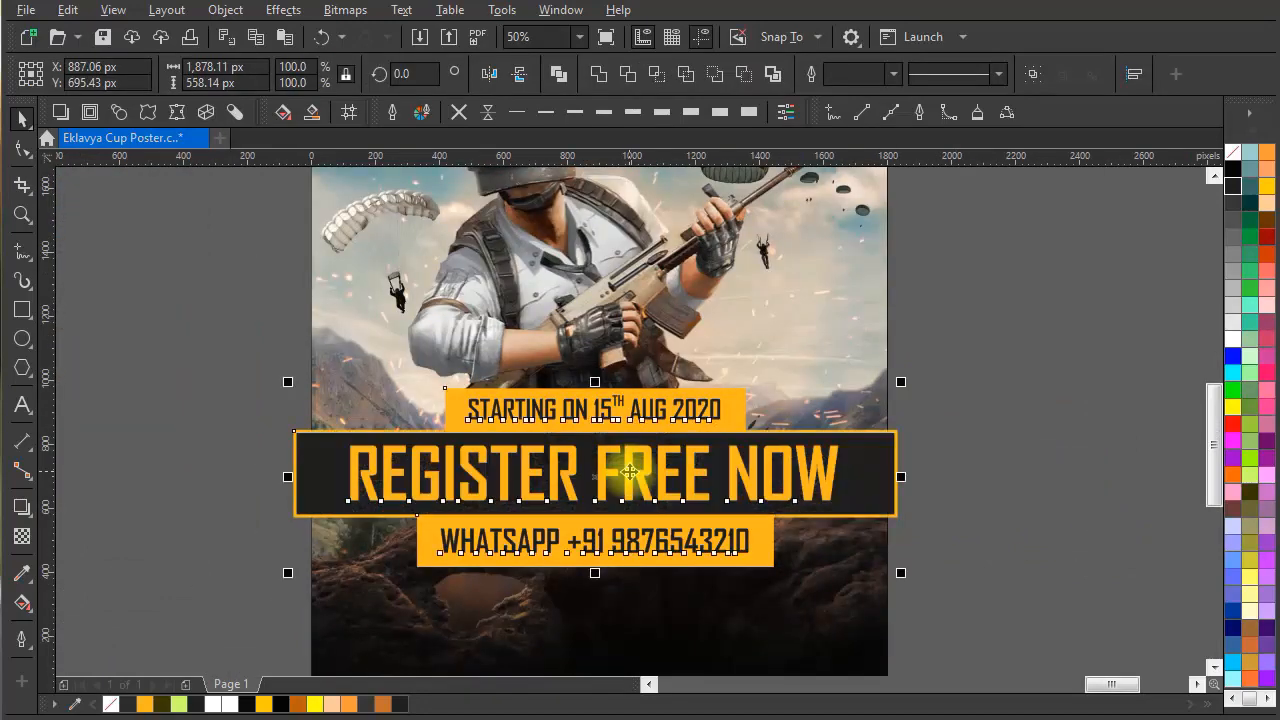
# Scale the call-to-action block down to about 1,372 px wide and lower it to about Y 625 px
pyautogui.moveTo(902, 383); pyautogui.dragTo(823, 410)
pyautogui.scroll(1, 566, 420)
pyautogui.moveTo(650, 358); pyautogui.dragTo(649, 423)
pyautogui.scroll(-1, 651, 398)
pyautogui.scroll(1, 667, 462)
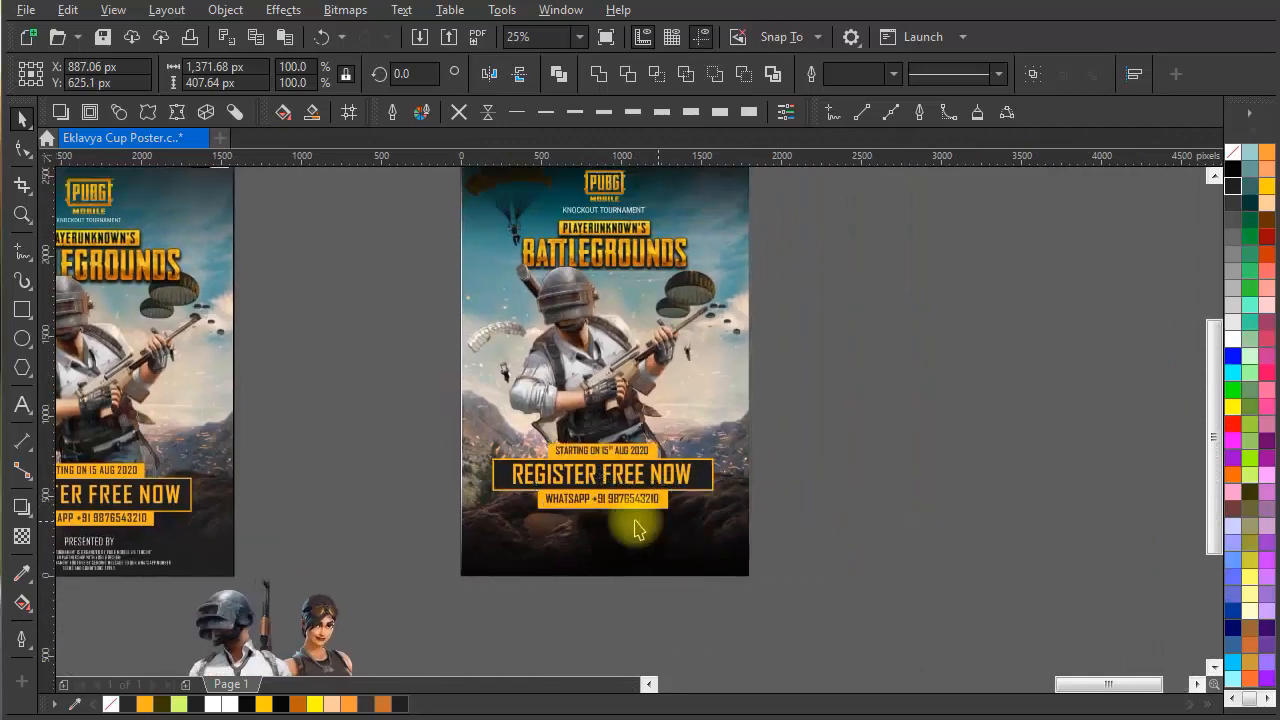
pyautogui.press('Escape')
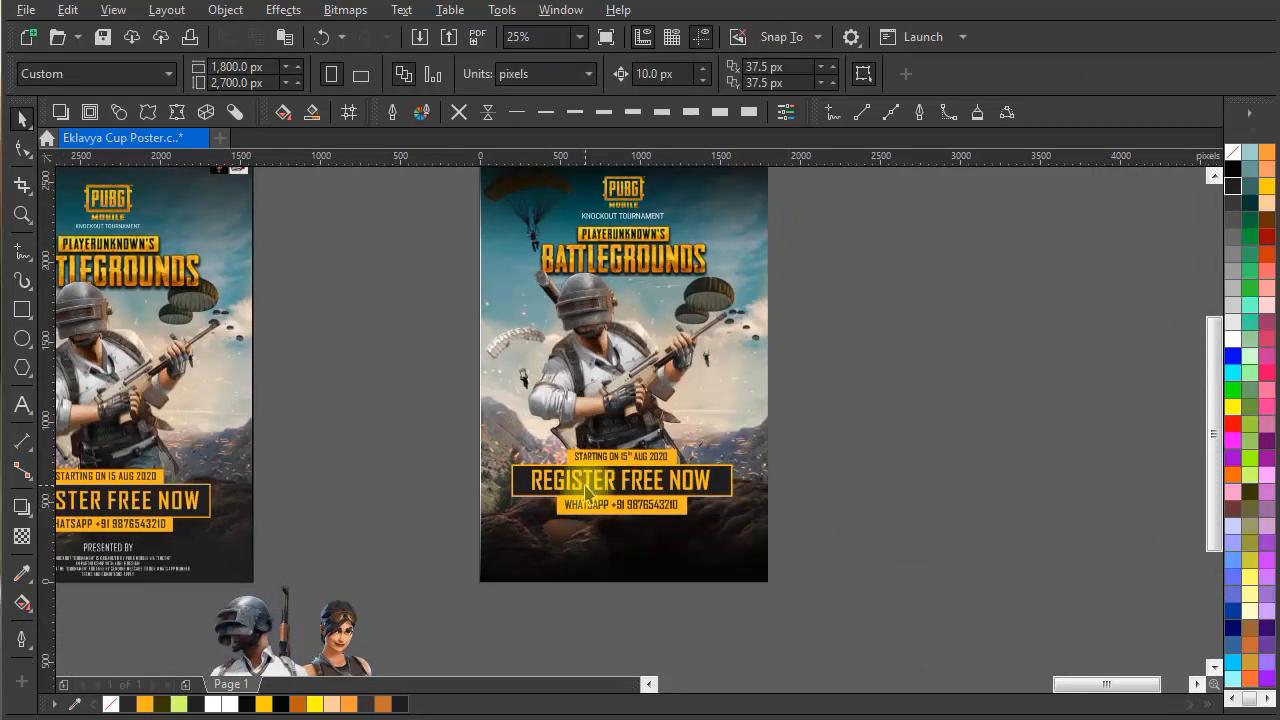
# Lower the call-to-action block farther on the poster to about Y 548 px
pyautogui.scroll(1, 602, 479)
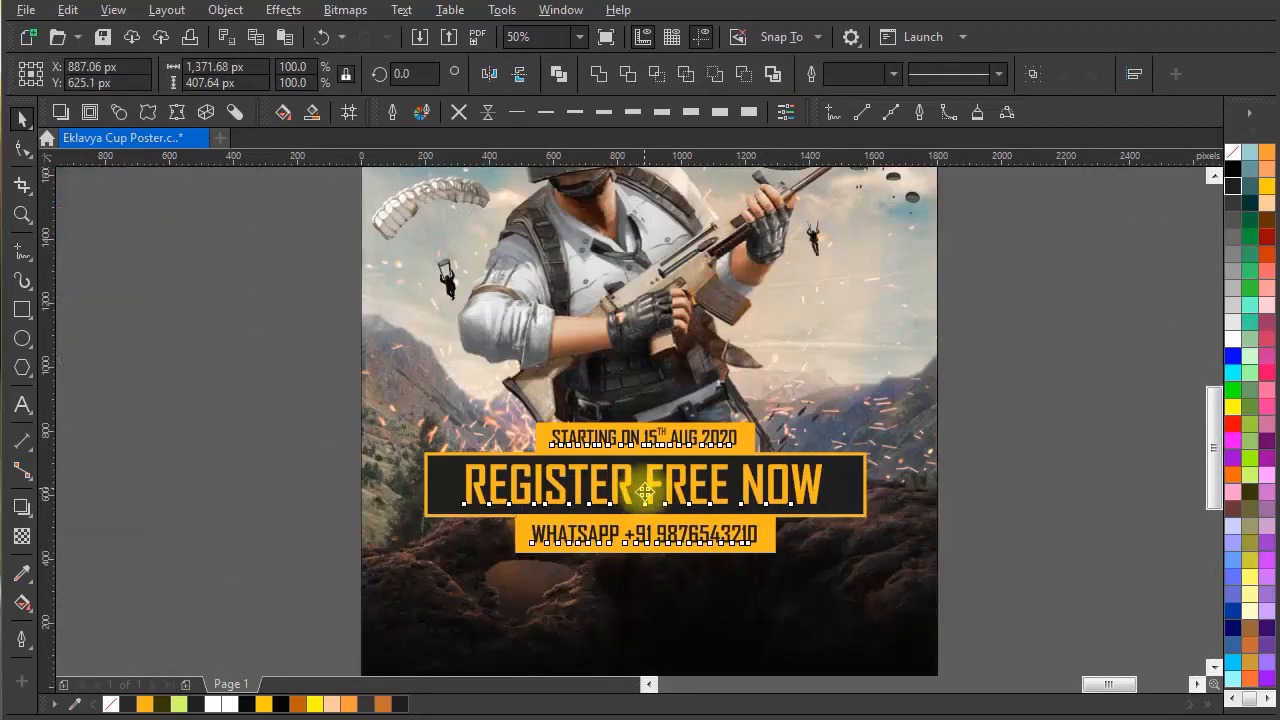
pyautogui.scroll(-1, 645, 489)
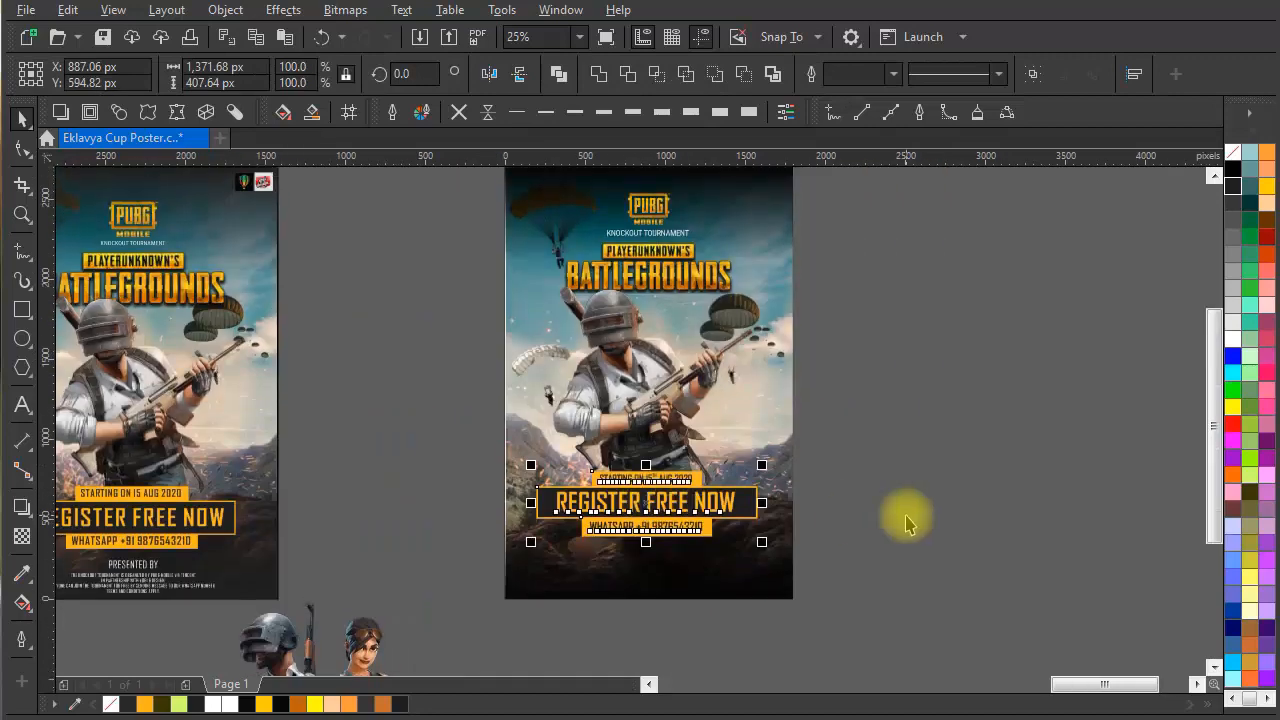
pyautogui.moveTo(840, 580); pyautogui.dragTo(863, 523)
pyautogui.click(881, 400)
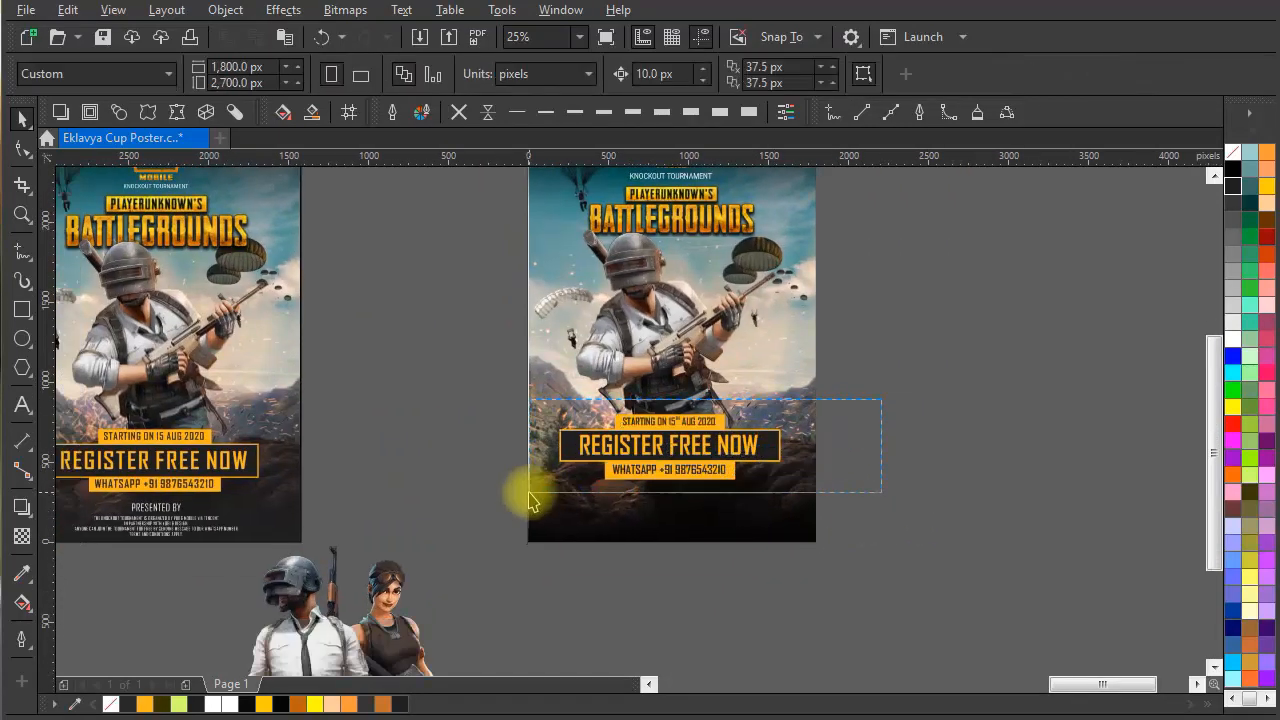
pyautogui.moveTo(530, 492); pyautogui.dragTo(530, 492)
pyautogui.scroll(2, 667, 433)
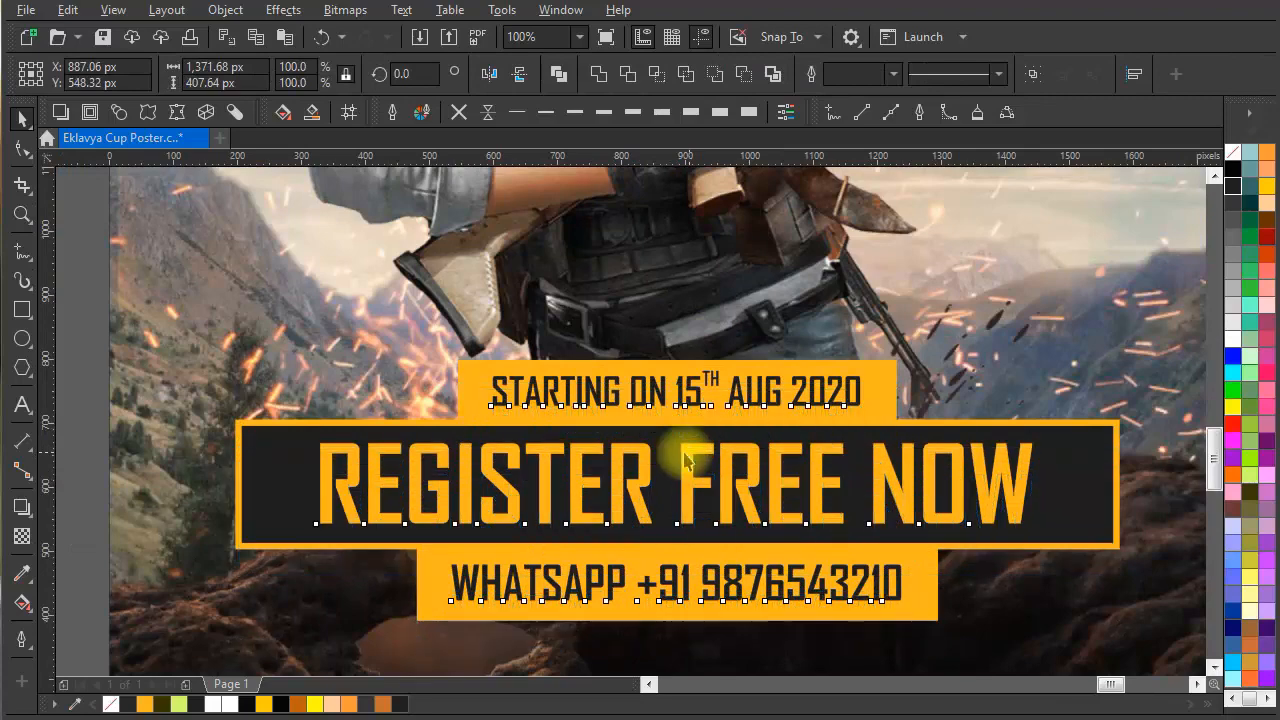
pyautogui.scroll(-2, 685, 460)
pyautogui.click(900, 491)
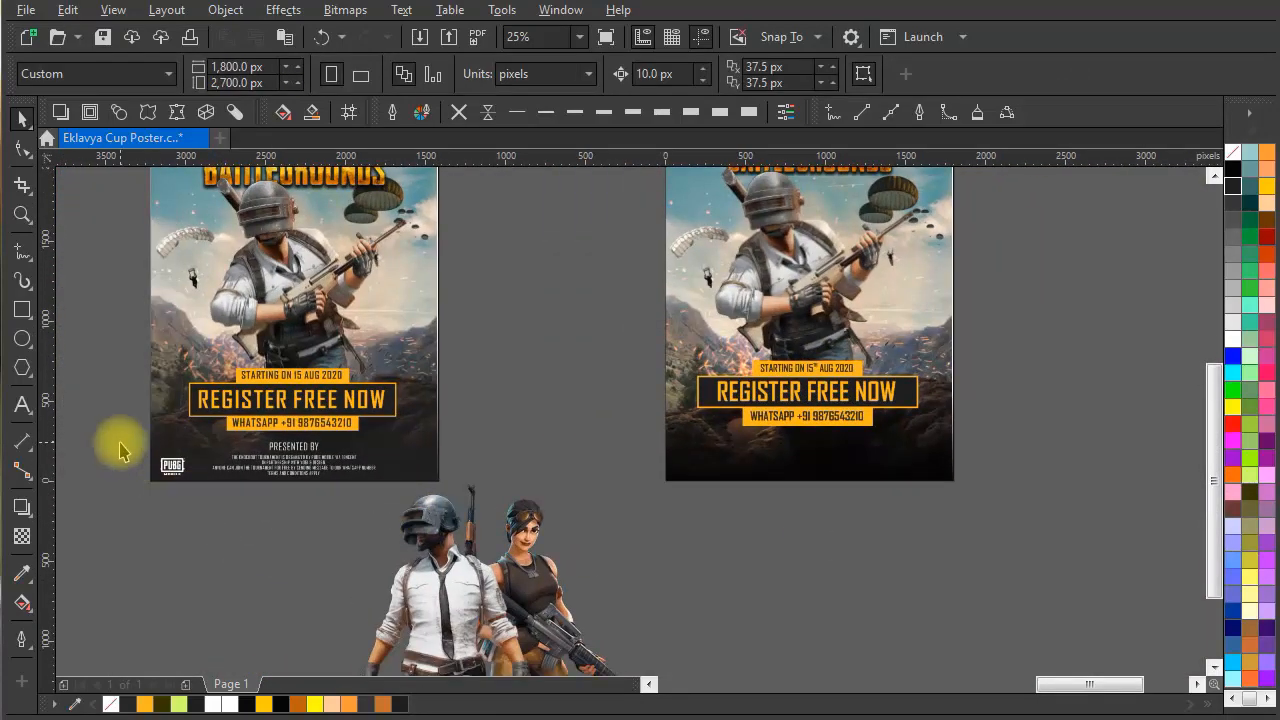
# Copy the white PUBG logo and the PRESENTED BY text from the reference poster to the new poster's bottom, shifting the logo slightly inward
pyautogui.moveTo(370, 470); pyautogui.dragTo(803, 487)
pyautogui.scroll(1, 795, 505)
pyautogui.click(710, 622)
pyautogui.click(535, 530)
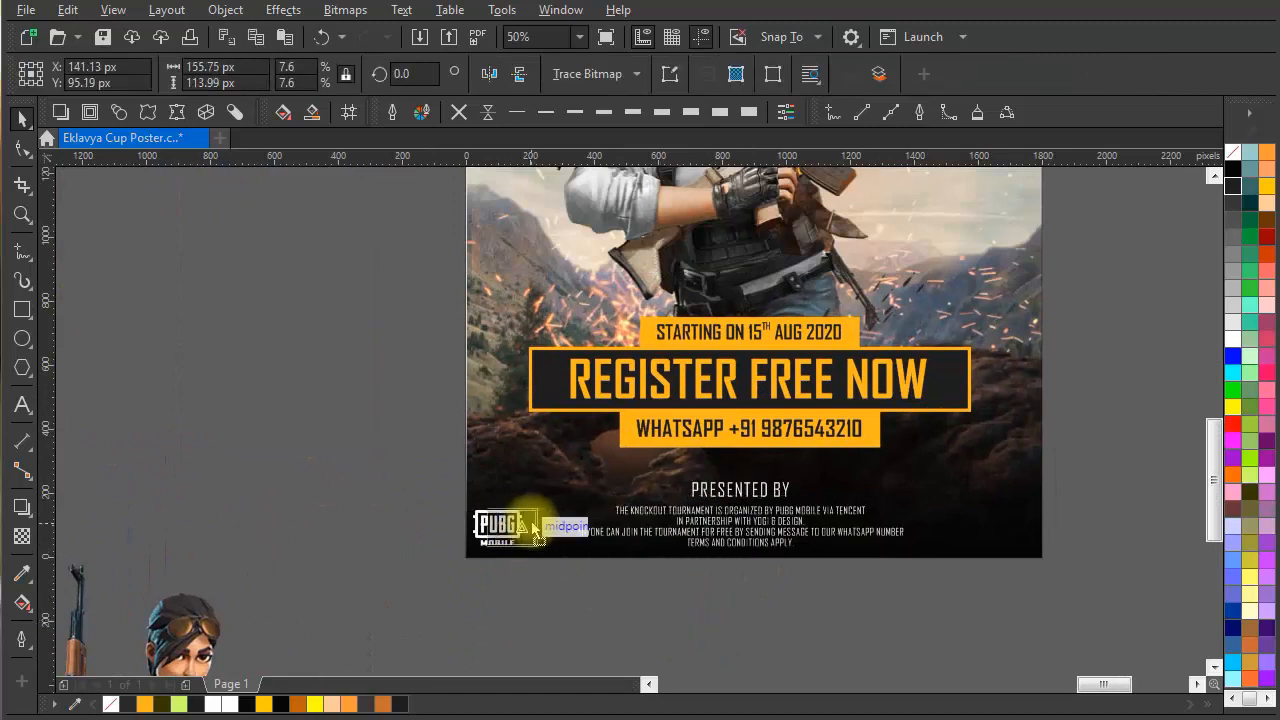
pyautogui.moveTo(532, 528); pyautogui.dragTo(539, 528)
pyautogui.moveTo(660, 585); pyautogui.dragTo(644, 601)
# Centre the organiser text lines and the PRESENTED BY heading horizontally on the WhatsApp bar
pyautogui.click(766, 530)
pyautogui.keyDown('shift'); pyautogui.click(771, 462); pyautogui.keyUp('shift')
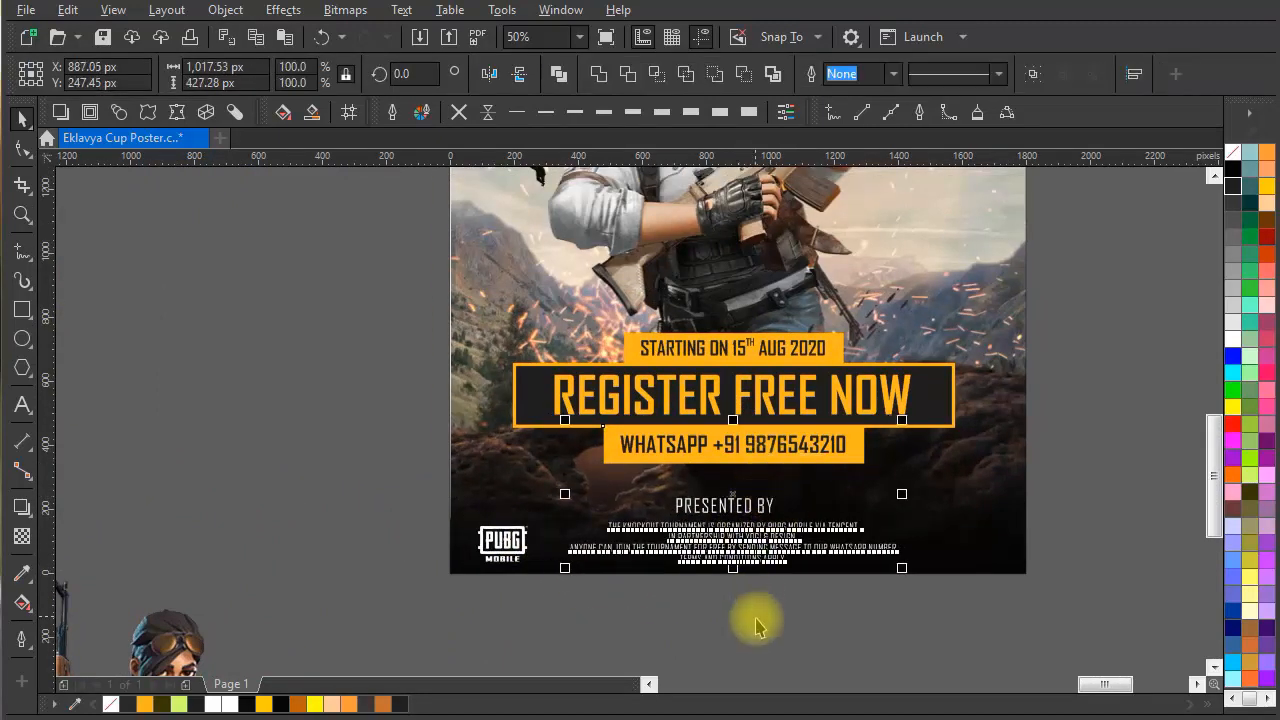
pyautogui.moveTo(1057, 651); pyautogui.dragTo(578, 515)
pyautogui.keyDown('shift'); pyautogui.click(708, 458); pyautogui.keyUp('shift')
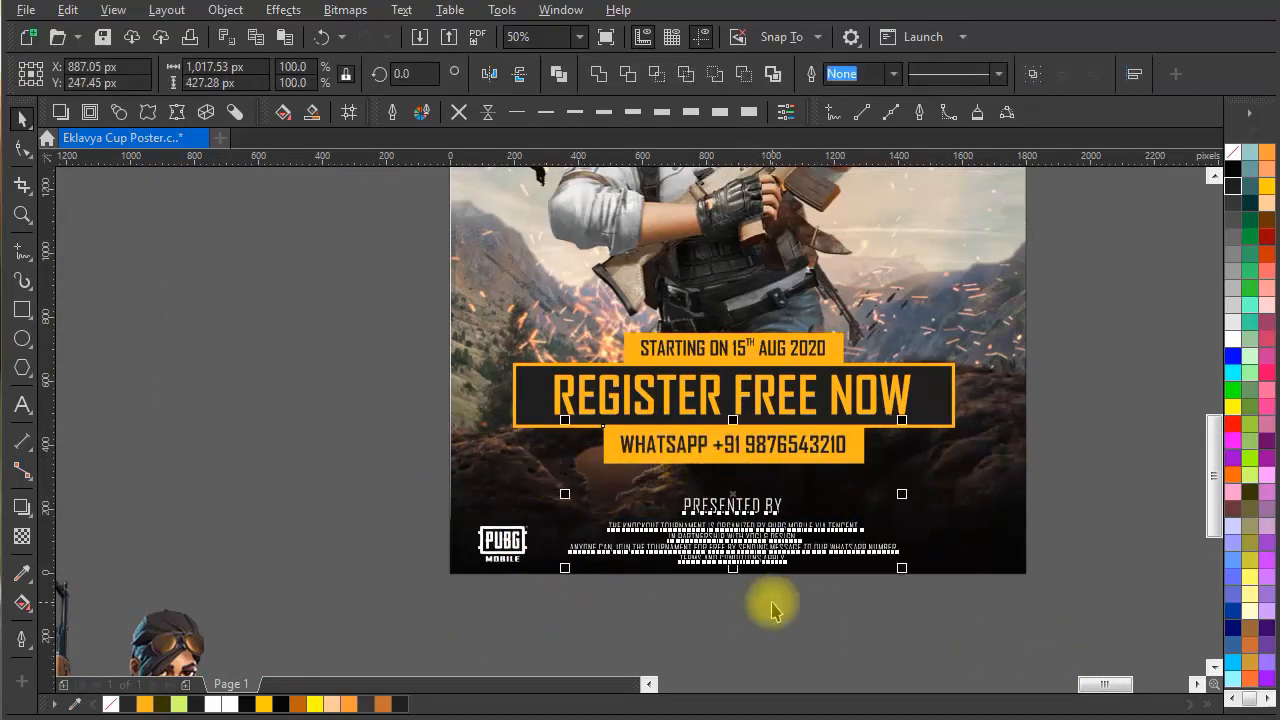
# Select the complete call-to-action block and centre it horizontally on the poster background
pyautogui.scroll(-1, 771, 610)
pyautogui.moveTo(950, 452); pyautogui.dragTo(655, 535)
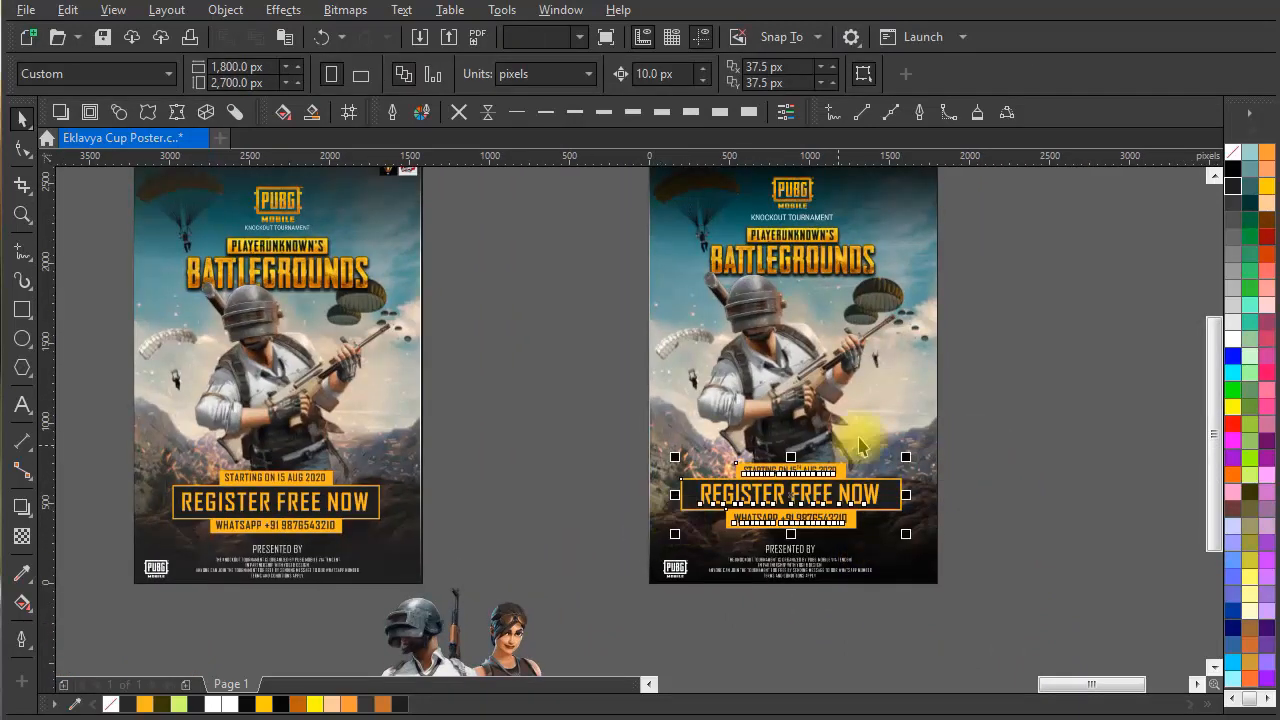
pyautogui.keyDown('shift'); pyautogui.click(858, 438); pyautogui.keyUp('shift')
pyautogui.press('c')
pyautogui.click(1012, 535)
# Move the white PUBG Mobile logo slightly up and closer to the poster's left edge
pyautogui.moveTo(912, 397); pyautogui.dragTo(854, 391)
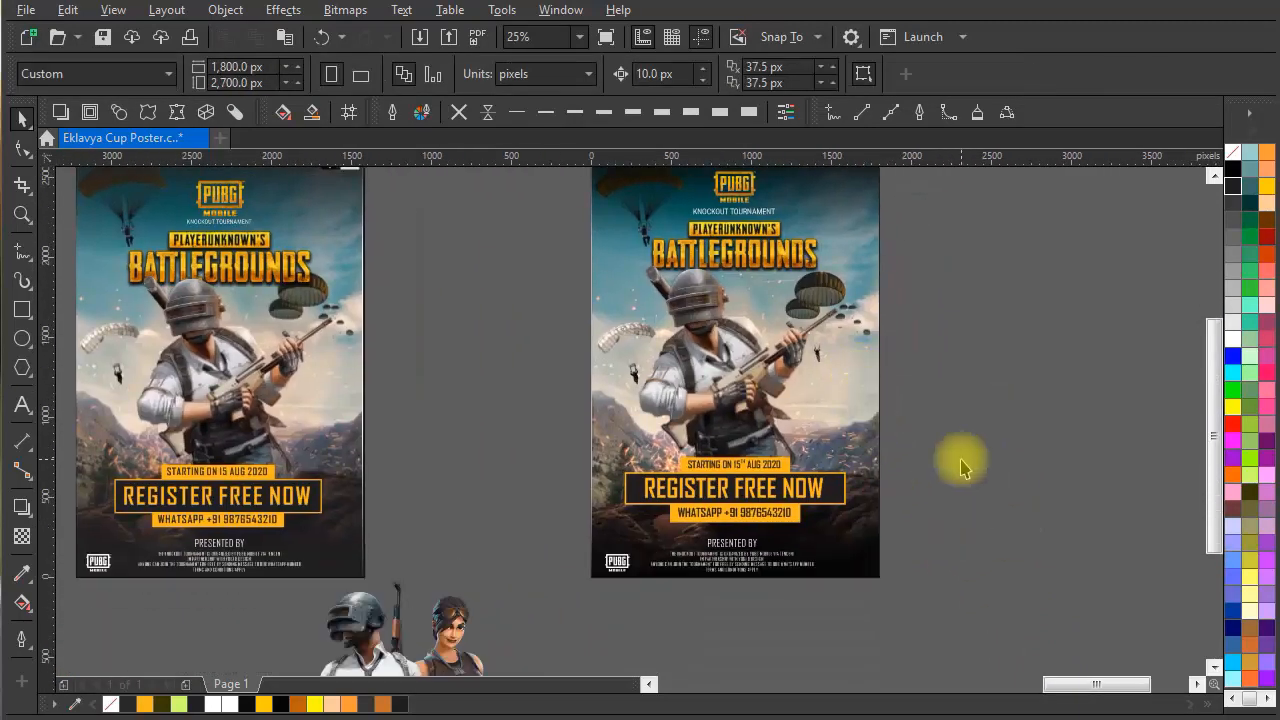
pyautogui.scroll(1, 690, 557)
pyautogui.click(545, 580)
pyautogui.scroll(1, 545, 580)
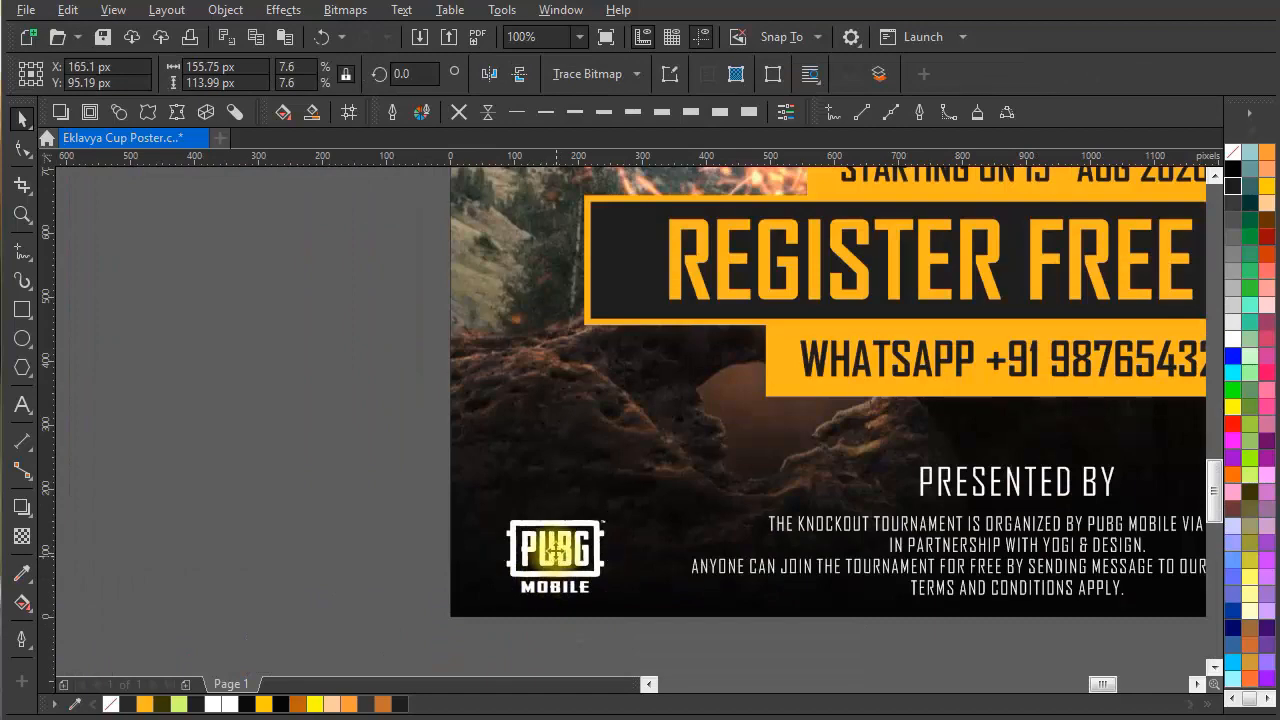
pyautogui.moveTo(555, 550); pyautogui.dragTo(538, 536)
pyautogui.scroll(-1, 542, 571)
pyautogui.click(876, 654)
pyautogui.scroll(-1, 838, 658)
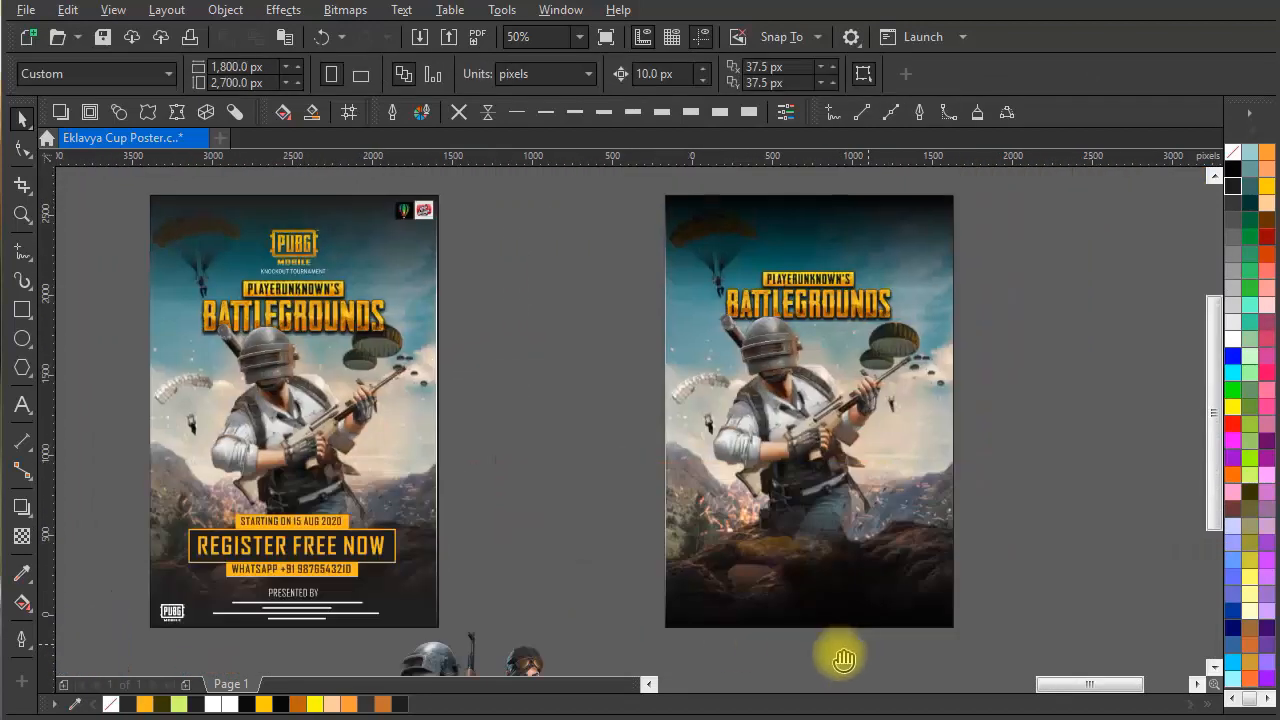
pyautogui.moveTo(843, 660); pyautogui.dragTo(818, 668)
pyautogui.moveTo(963, 480); pyautogui.dragTo(935, 444)
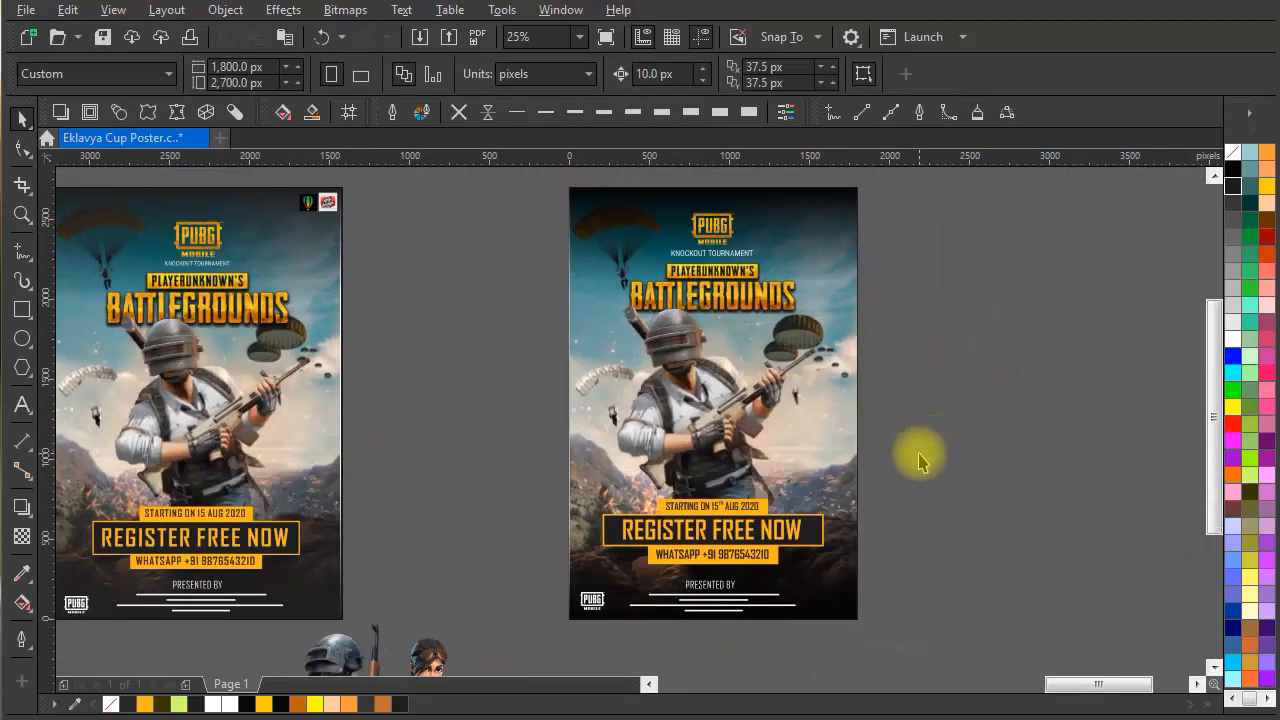
pyautogui.moveTo(865, 533); pyautogui.dragTo(854, 486)
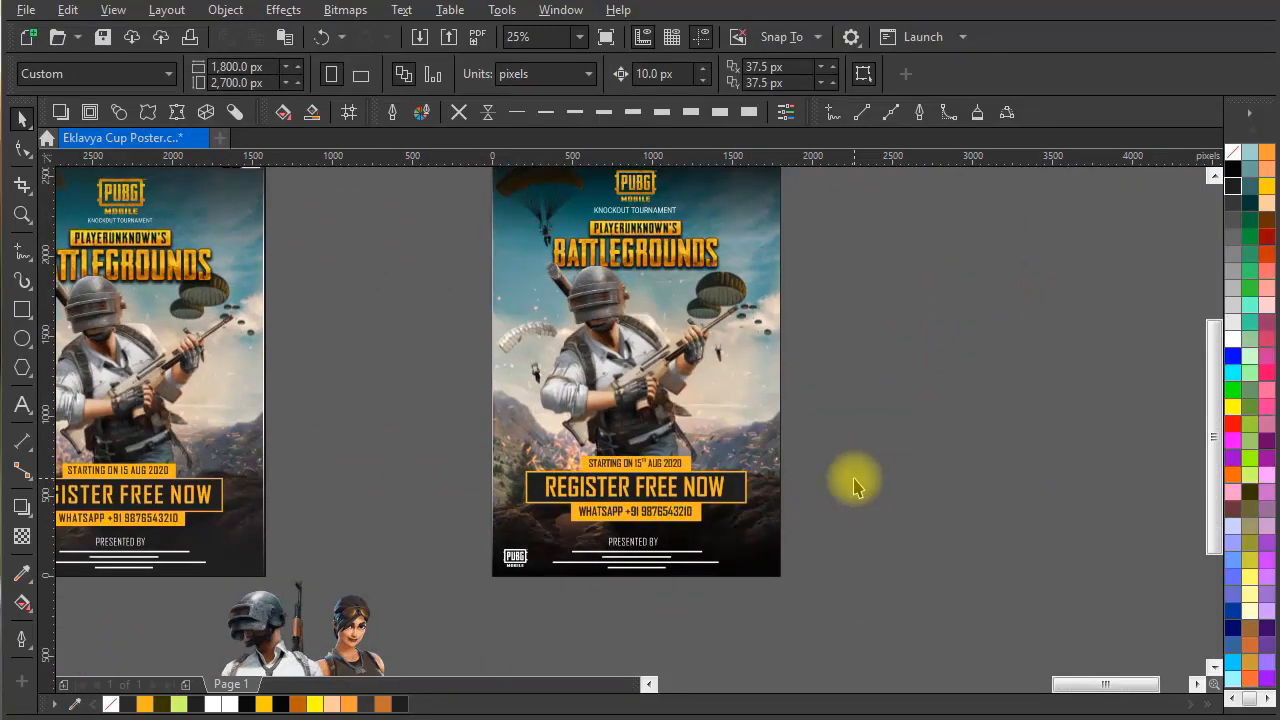
pyautogui.moveTo(837, 434); pyautogui.dragTo(851, 487)
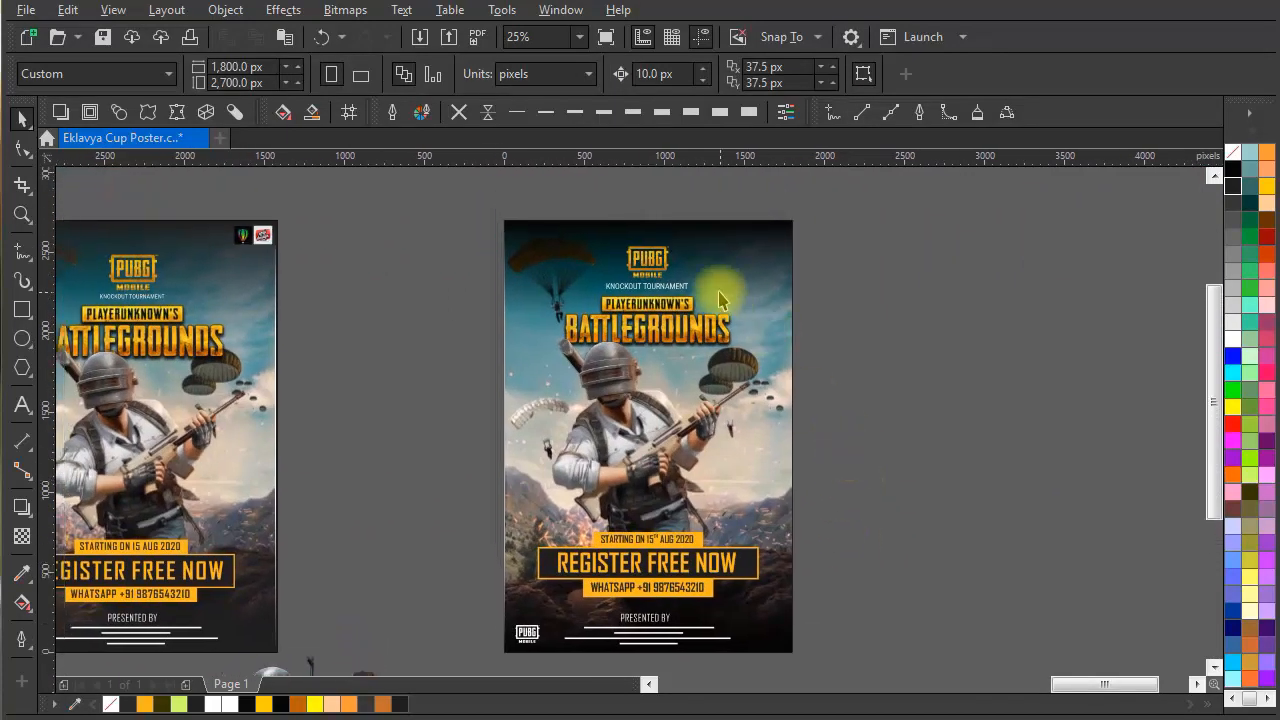
pyautogui.scroll(1, 686, 270)
pyautogui.moveTo(613, 301); pyautogui.dragTo(661, 350)
pyautogui.click(665, 437)
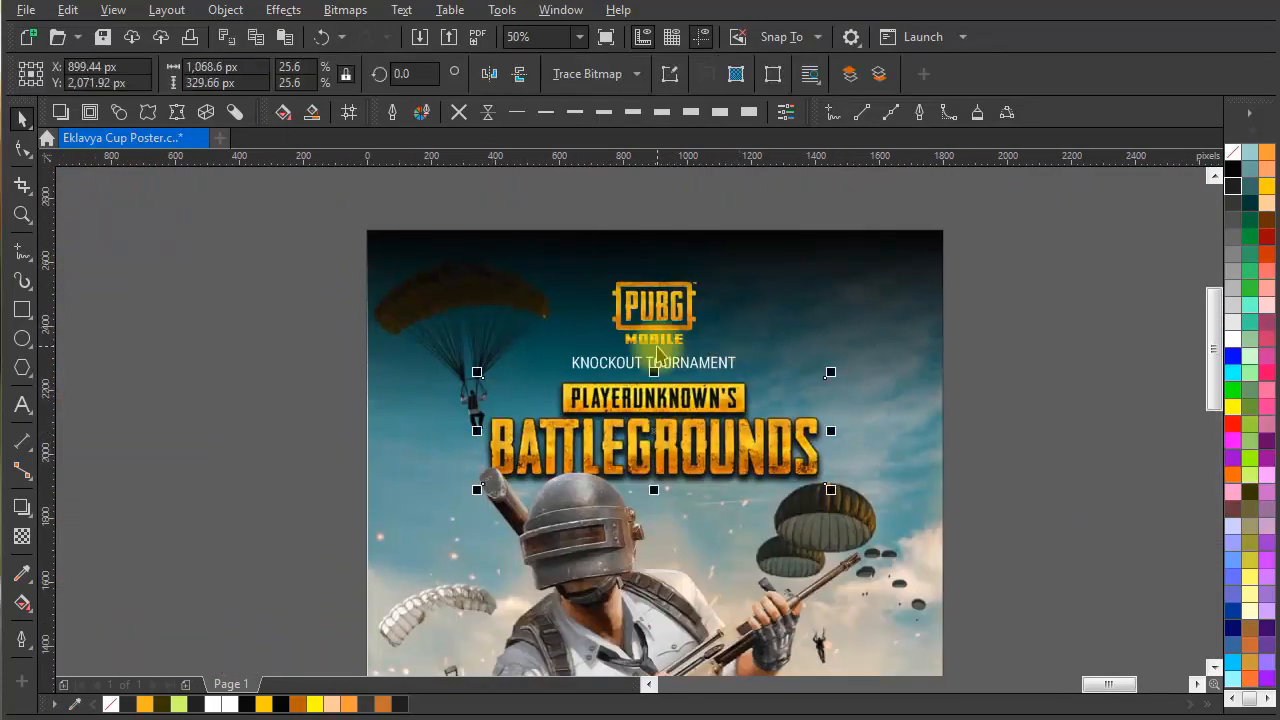
pyautogui.click(654, 316)
pyautogui.scroll(-1, 835, 383)
pyautogui.scroll(1, 790, 360)
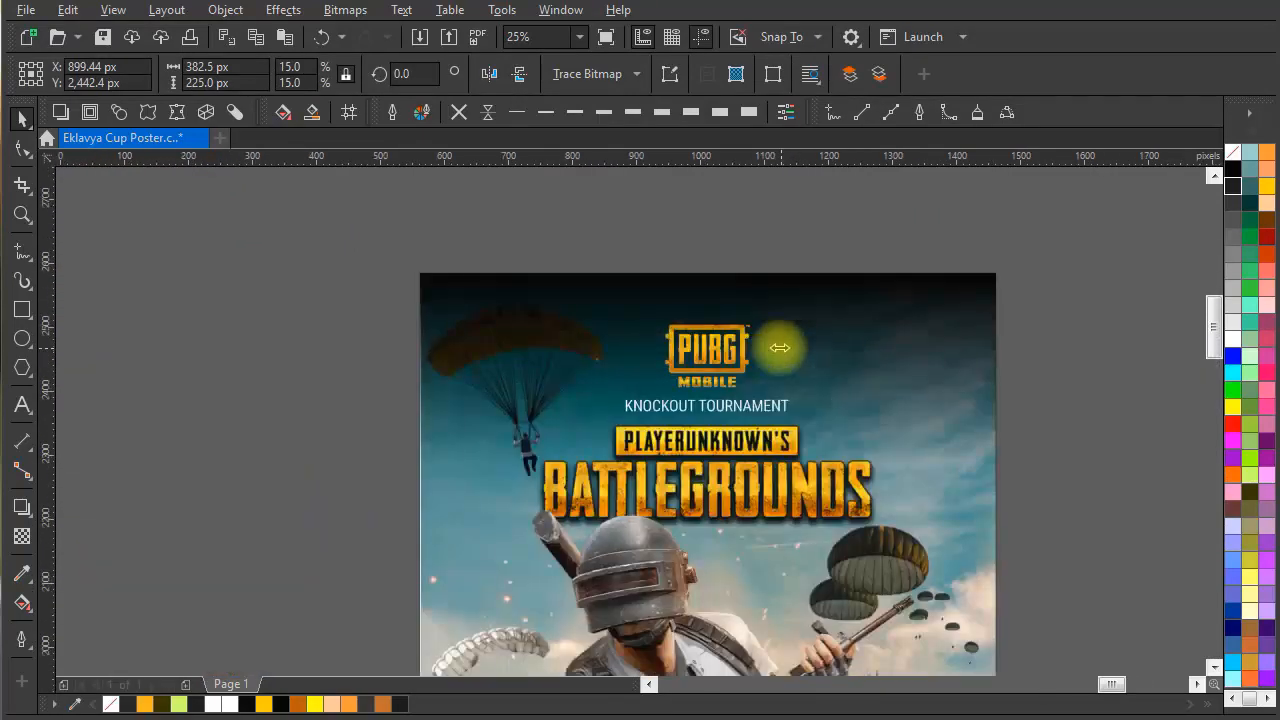
# Copy the two small square sponsor logos from the reference poster to the matching upper-right corner of the new poster
pyautogui.scroll(-1, 790, 360)
pyautogui.moveTo(412, 278); pyautogui.dragTo(857, 335)
pyautogui.scroll(2, 887, 326)
pyautogui.scroll(-1, 808, 350)
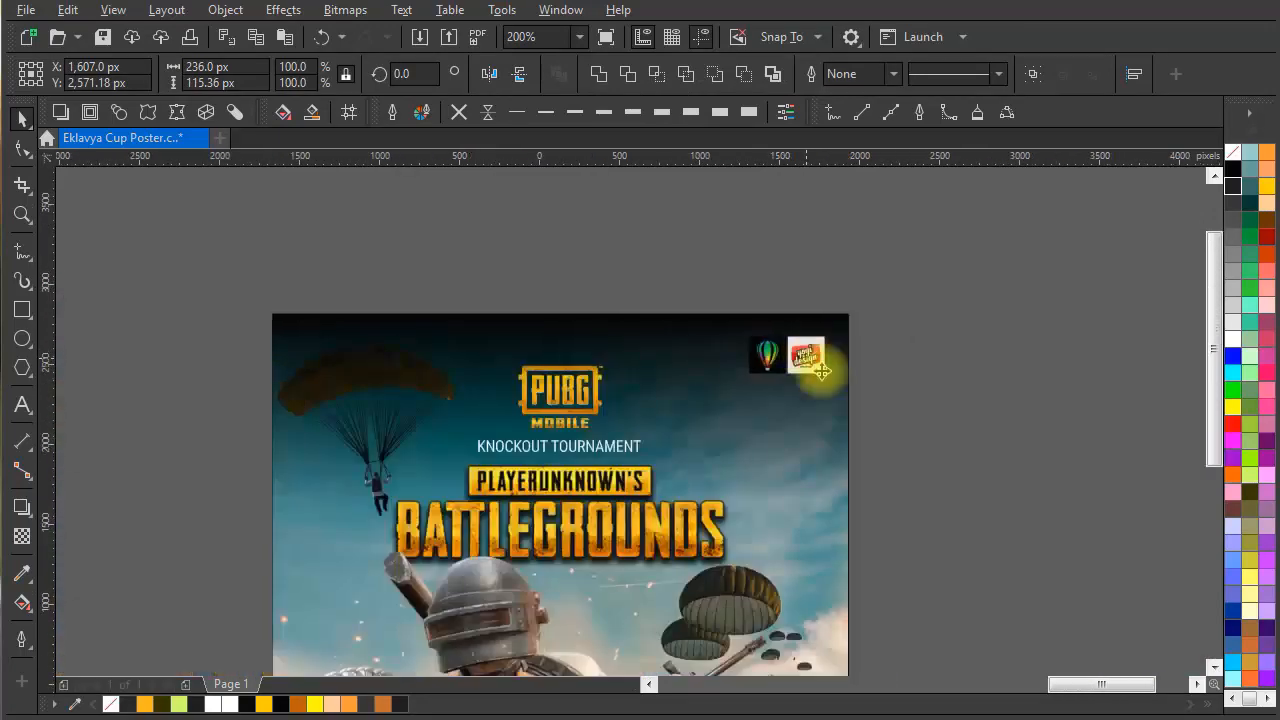
pyautogui.click(906, 460)
# Review the new poster from the title logos down to the footer and compare its overall layout with the reference poster
pyautogui.scroll(-1, 906, 460)
pyautogui.moveTo(913, 566); pyautogui.dragTo(876, 470)
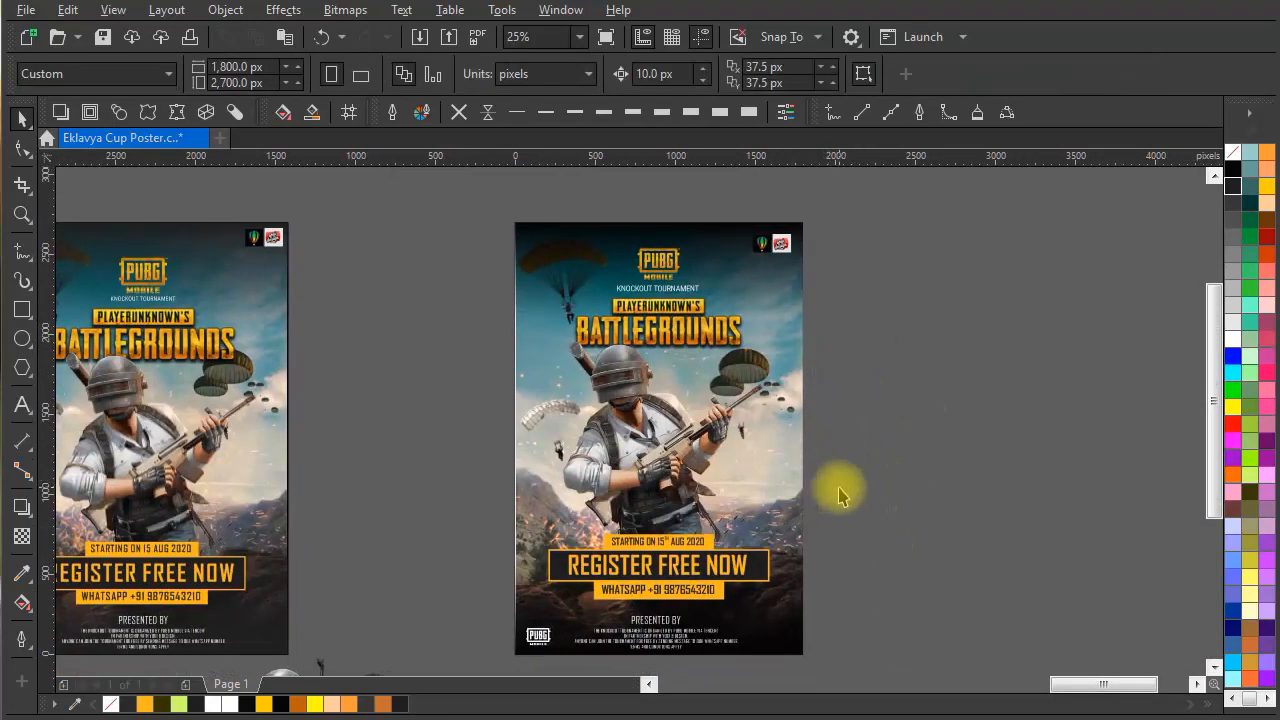
pyautogui.scroll(2, 777, 423)
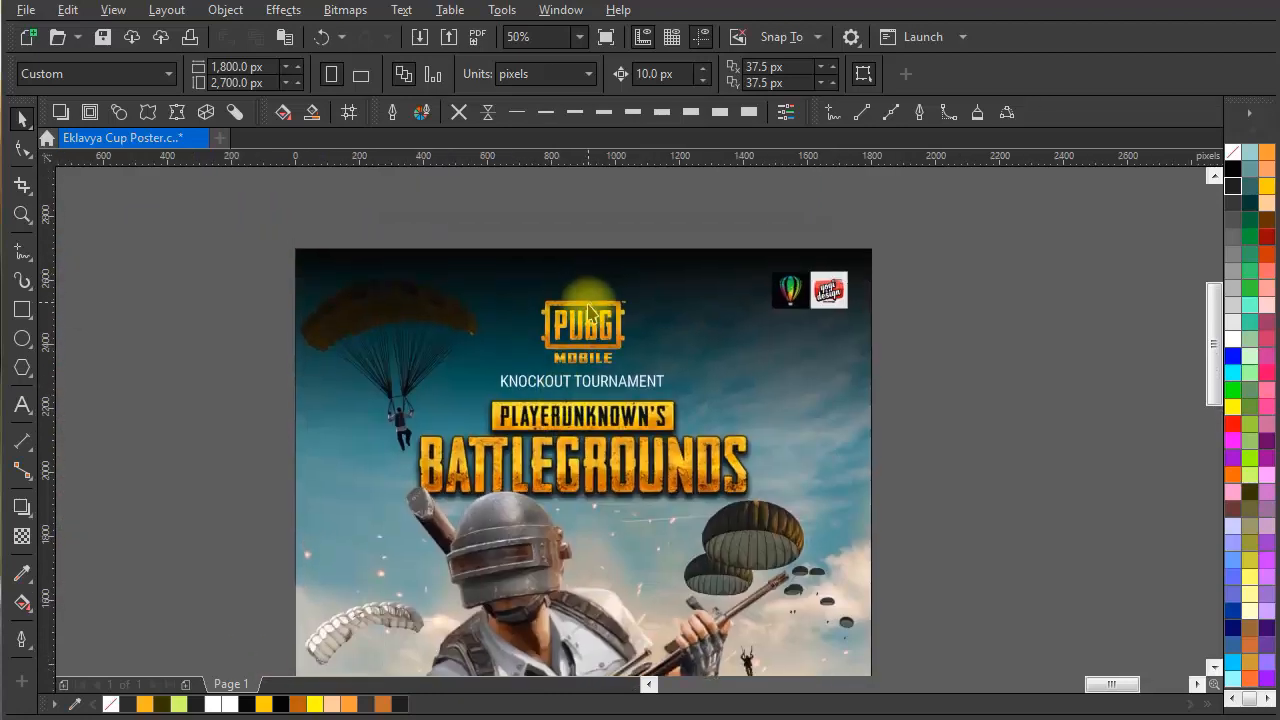
pyautogui.scroll(-10, 590, 312)
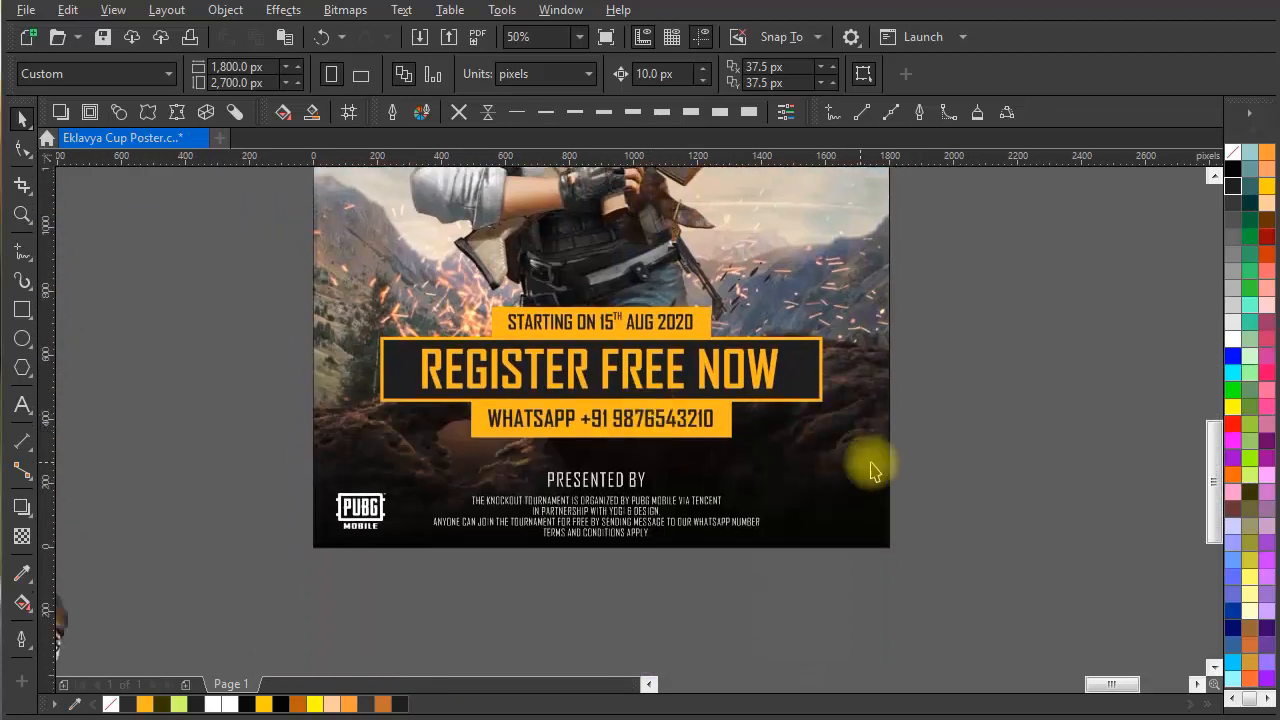
pyautogui.scroll(3, 965, 425)
pyautogui.scroll(-2, 880, 466)
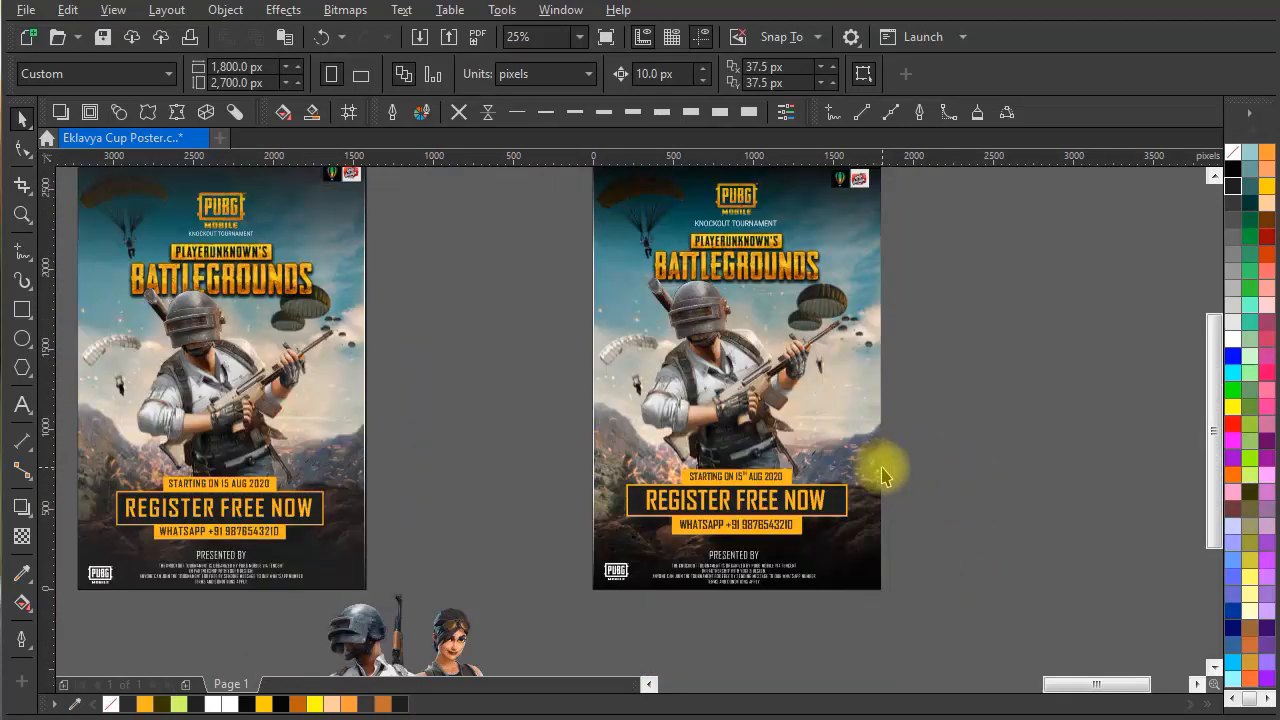